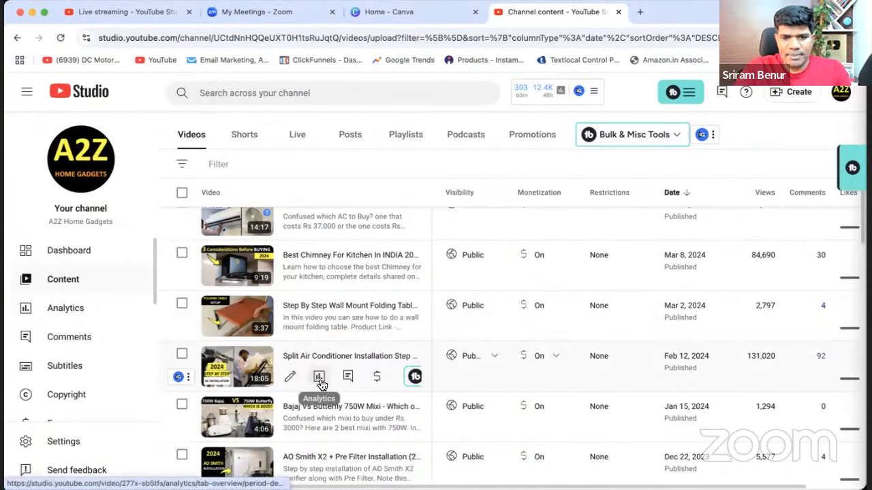
Open the Reach analytics of the Feb 12, 2024 Split Air Conditioner Installation video and examine its impressions chart.
{"action": "left_click", "coordinate": [319, 377]}
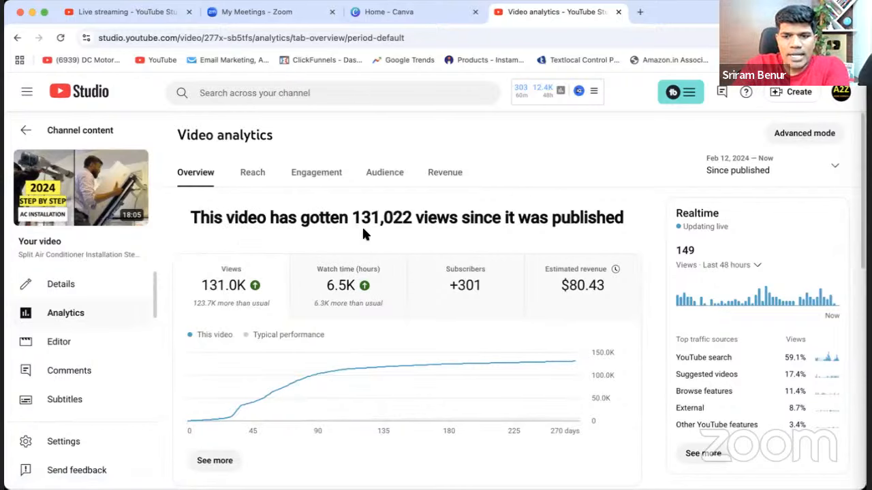
{"action": "left_click", "coordinate": [253, 178]}
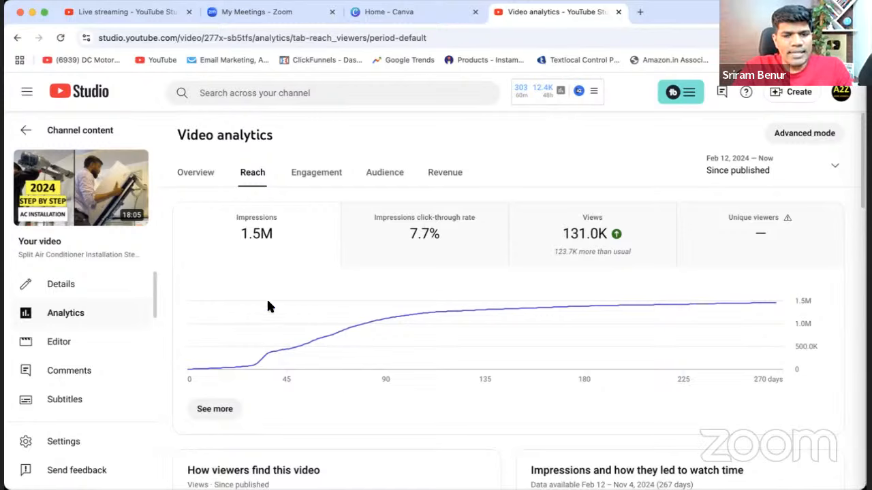
{"action": "left_click_drag", "start_coordinate": [259, 299], "coordinate": [267, 351]}
{"action": "left_click_drag", "start_coordinate": [300, 287], "coordinate": [303, 290]}
{"action": "mouse_move", "coordinate": [320, 292]}
{"action": "left_mouse_down"}
{"action": "mouse_move", "coordinate": [354, 314]}
{"action": "mouse_move", "coordinate": [314, 296]}
{"action": "left_mouse_up"}
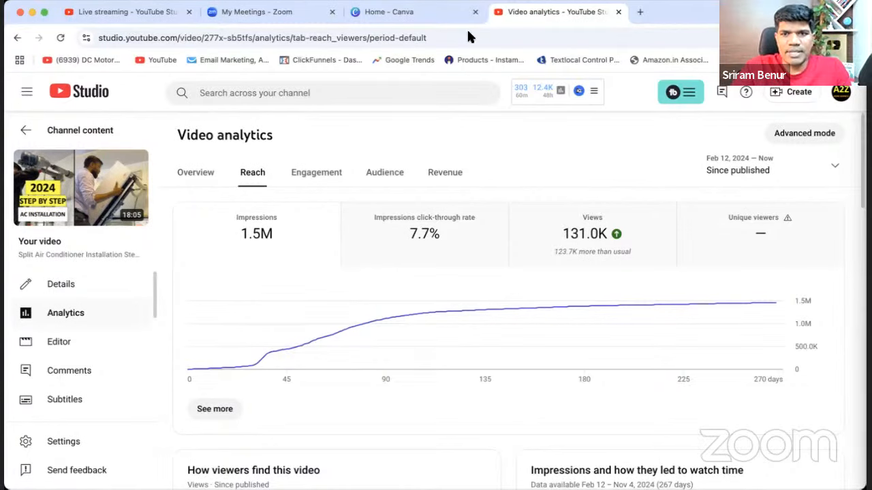
Open YouTube in a new browser tab and search for "ac installation".
{"action": "left_click", "coordinate": [638, 13]}
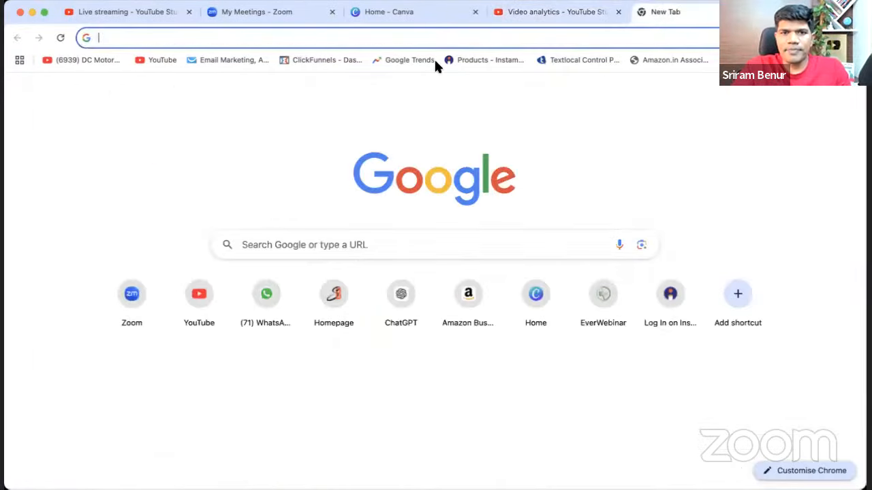
{"action": "left_click", "coordinate": [158, 60]}
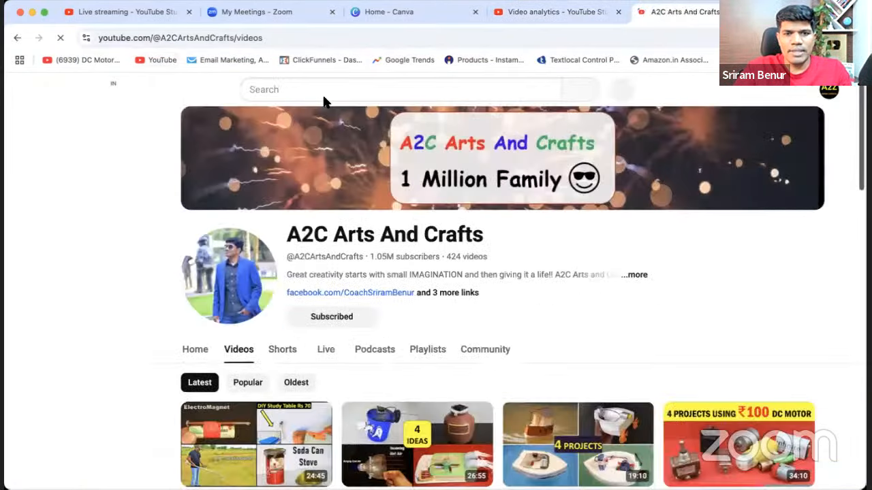
{"action": "left_click", "coordinate": [324, 95]}
{"action": "type", "text": "ac insta"}
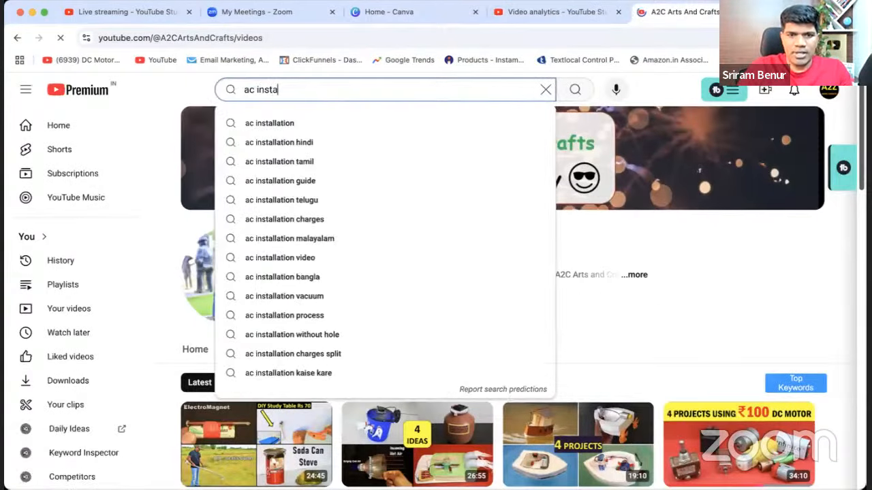
{"action": "key", "text": "Down"}
{"action": "key", "text": "Return"}
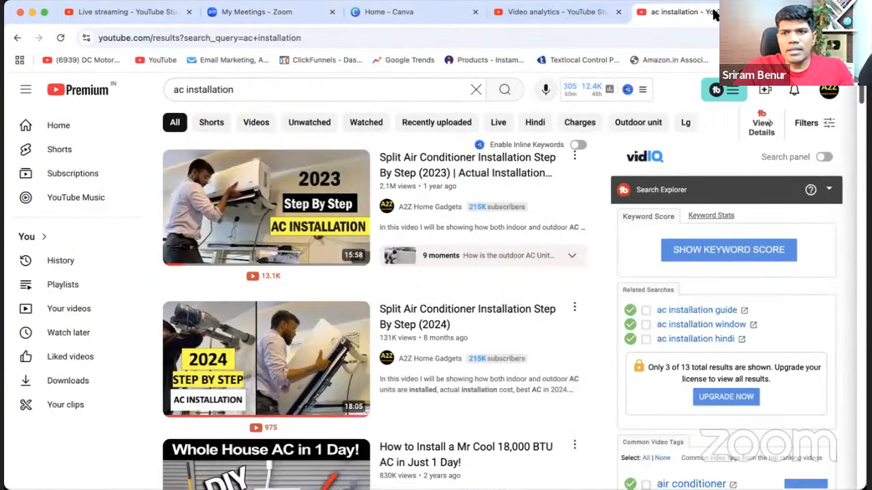
Mark the first two A2Z Home Gadgets results with ticks and look through the other search results.
{"action": "mouse_move", "coordinate": [141, 178]}
{"action": "left_mouse_down"}
{"action": "mouse_move", "coordinate": [146, 193]}
{"action": "mouse_move", "coordinate": [168, 160]}
{"action": "left_mouse_up"}
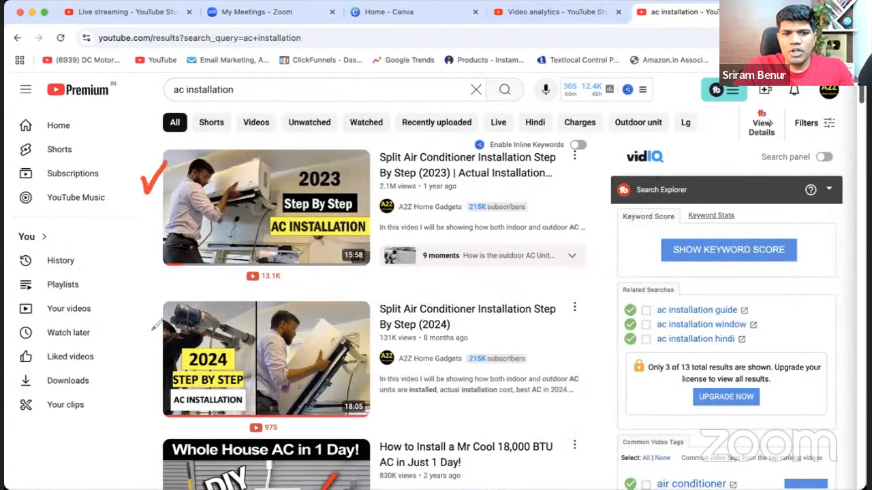
{"action": "left_click_drag", "start_coordinate": [148, 329], "coordinate": [176, 322]}
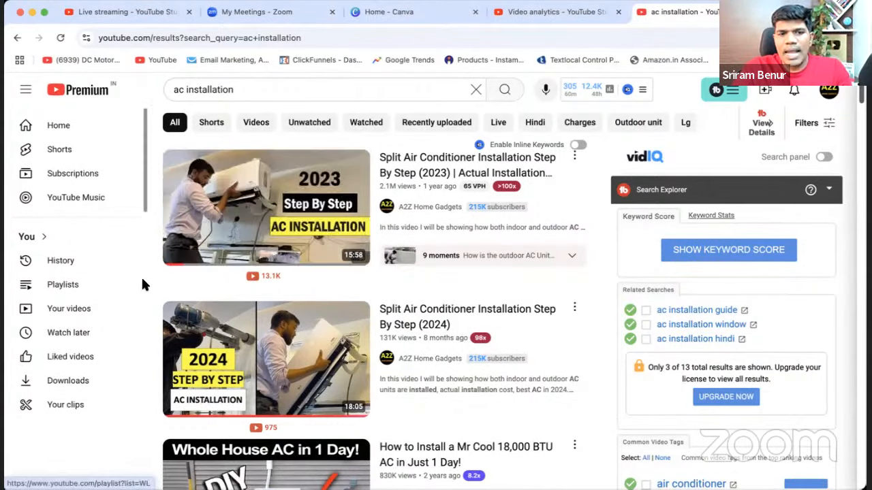
{"action": "scroll", "coordinate": [163, 286], "scroll_direction": "down", "scroll_amount": 1}
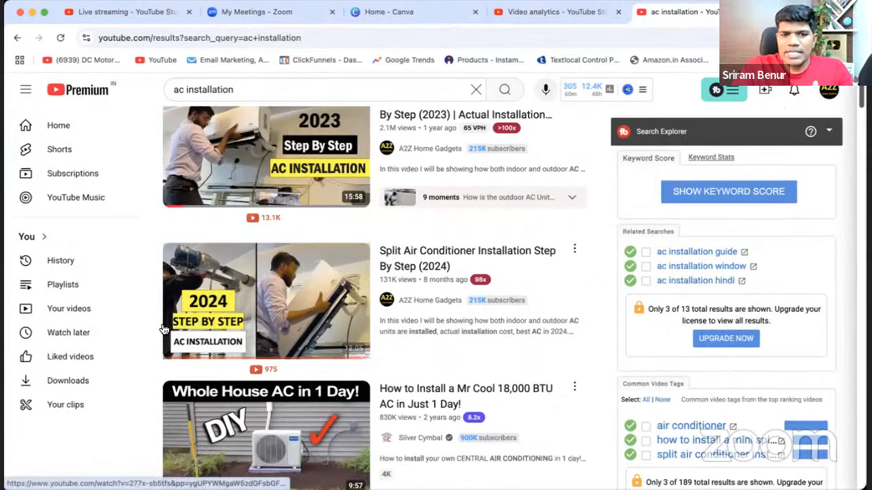
{"action": "scroll", "coordinate": [164, 286], "scroll_direction": "up", "scroll_amount": 1}
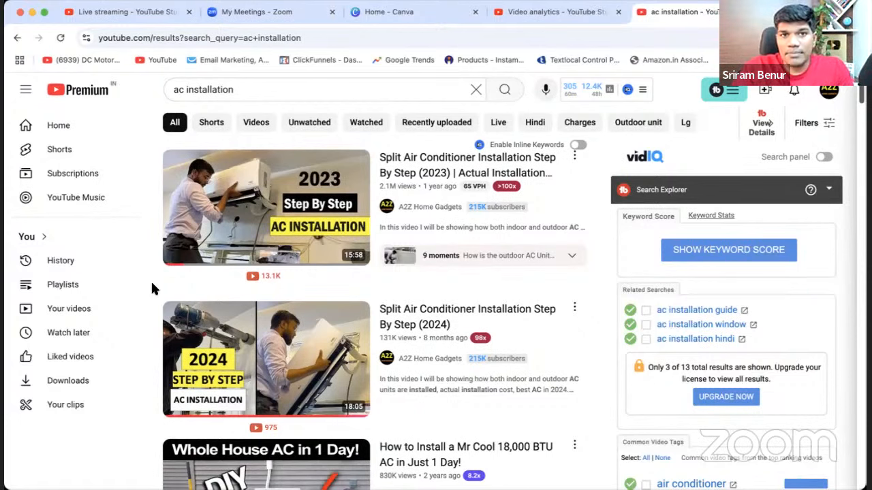
{"action": "scroll", "coordinate": [169, 367], "scroll_direction": "down", "scroll_amount": 3}
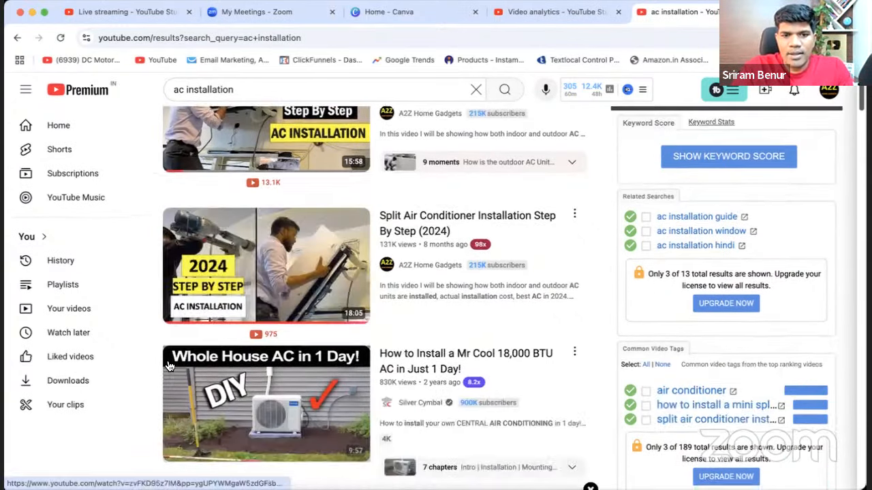
{"action": "scroll", "coordinate": [168, 364], "scroll_direction": "down", "scroll_amount": 5}
{"action": "scroll", "coordinate": [168, 364], "scroll_direction": "up", "scroll_amount": 8}
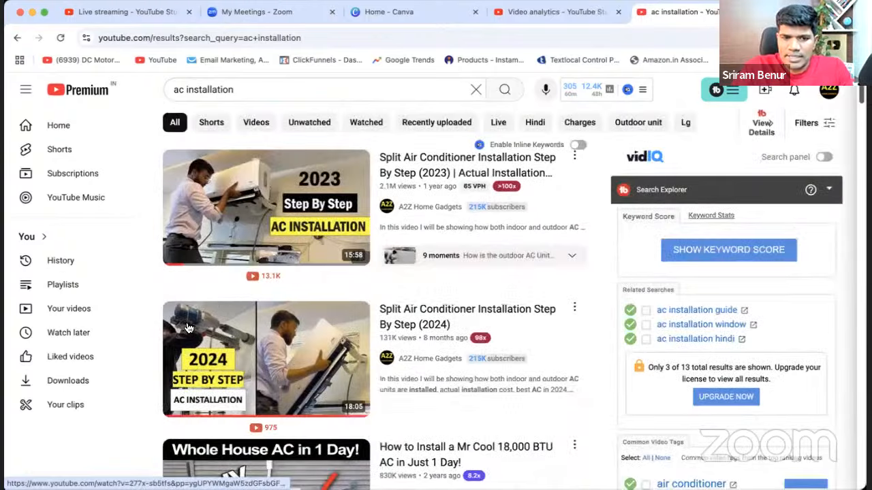
{"action": "scroll", "coordinate": [189, 328], "scroll_direction": "down", "scroll_amount": 10}
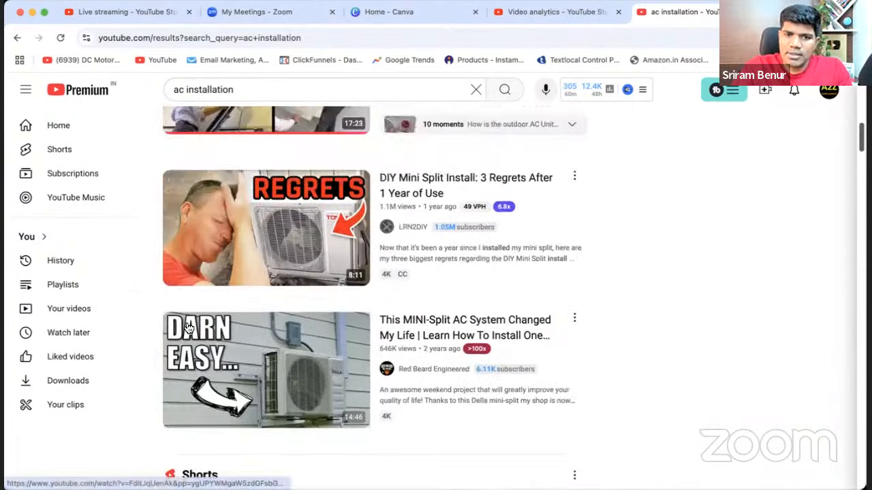
{"action": "scroll", "coordinate": [189, 329], "scroll_direction": "up", "scroll_amount": 10}
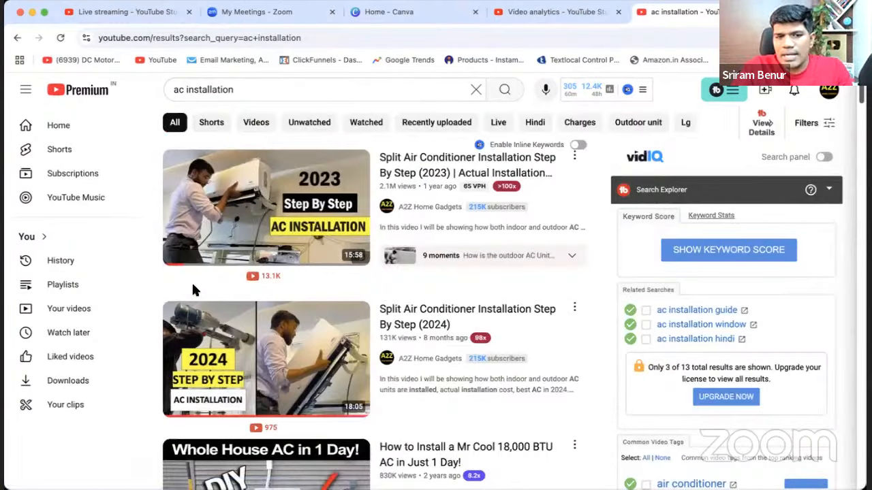
{"action": "left_click", "coordinate": [591, 18]}
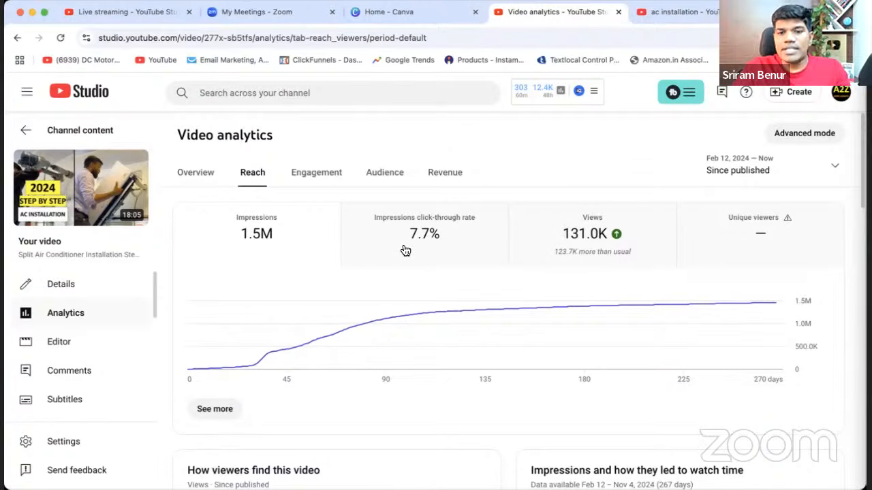
{"action": "left_click", "coordinate": [23, 134]}
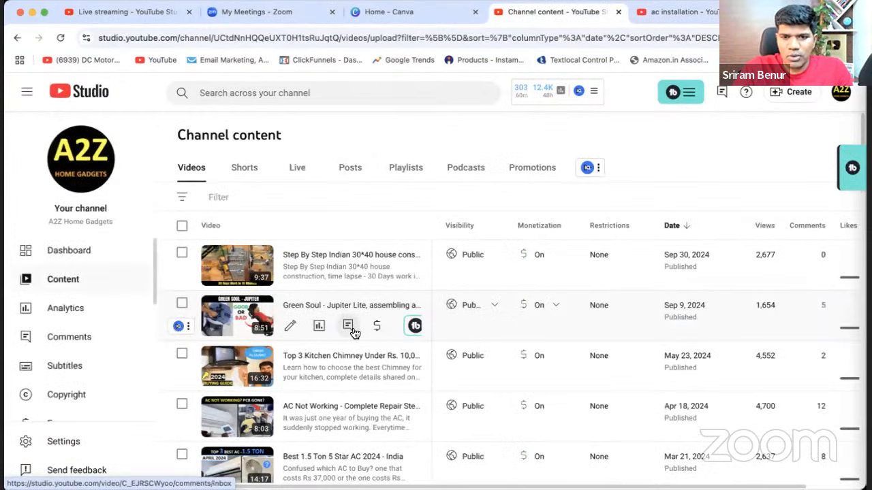
{"action": "left_click", "coordinate": [317, 277]}
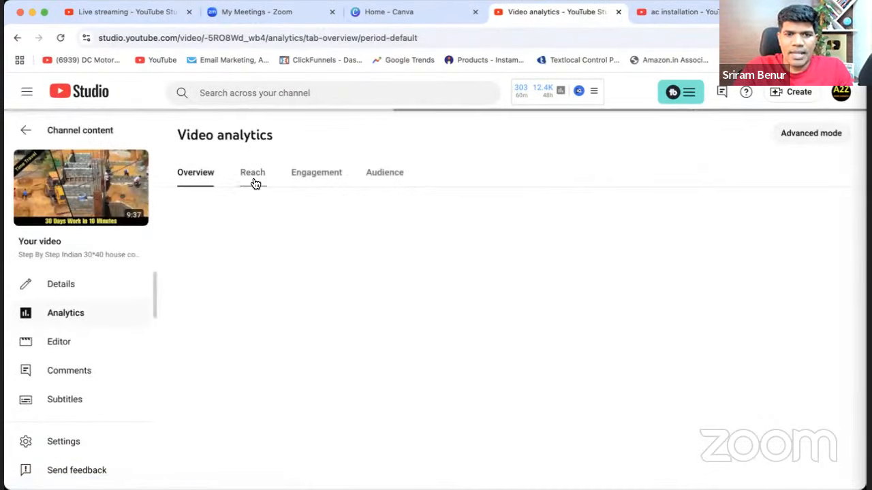
{"action": "left_click", "coordinate": [251, 181]}
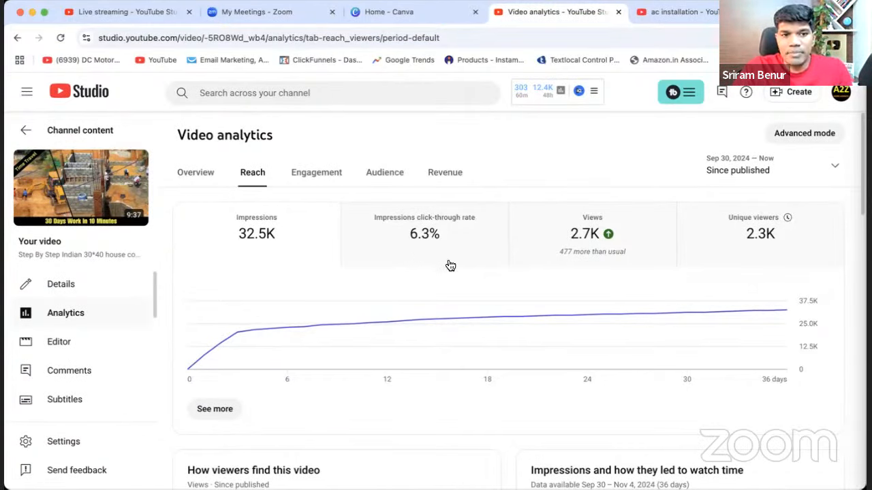
From the channel content, open the Reach analytics of the Best Chimney For Kitchen video and chart its impressions click-through rate.
{"action": "left_click", "coordinate": [28, 132]}
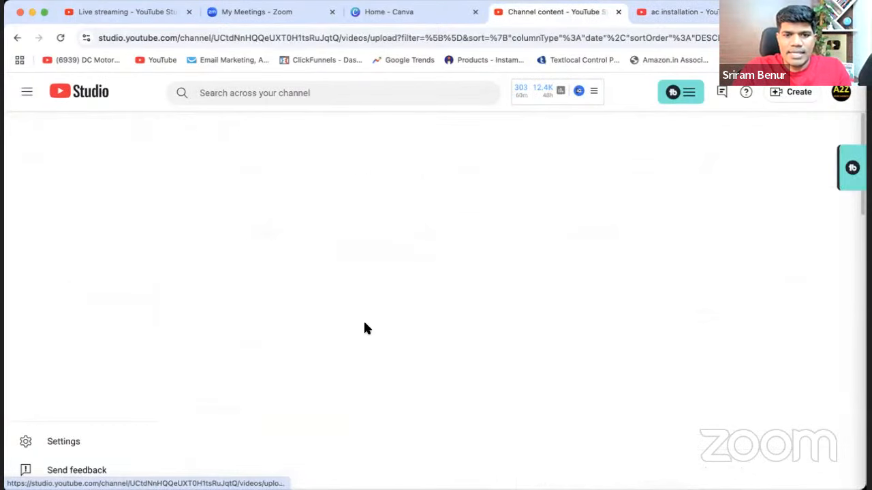
{"action": "scroll", "coordinate": [346, 331], "scroll_direction": "down", "scroll_amount": 2}
{"action": "scroll", "coordinate": [346, 336], "scroll_direction": "down", "scroll_amount": 5}
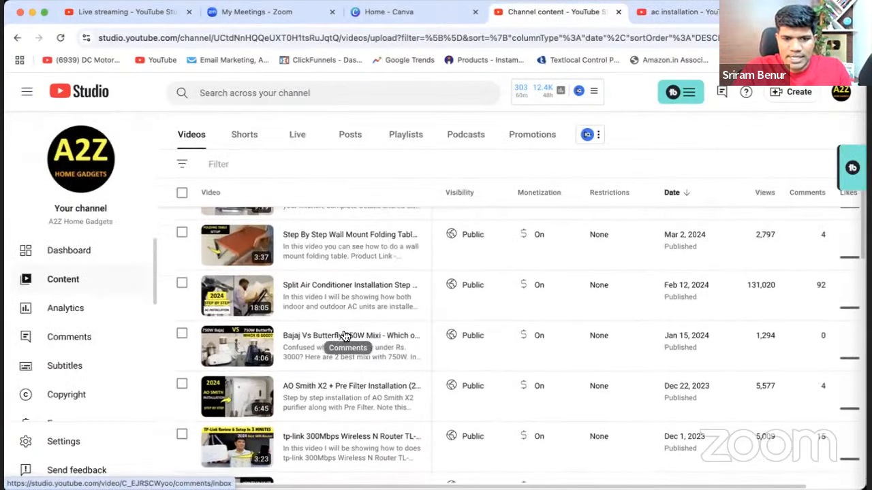
{"action": "scroll", "coordinate": [368, 367], "scroll_direction": "down", "scroll_amount": 3}
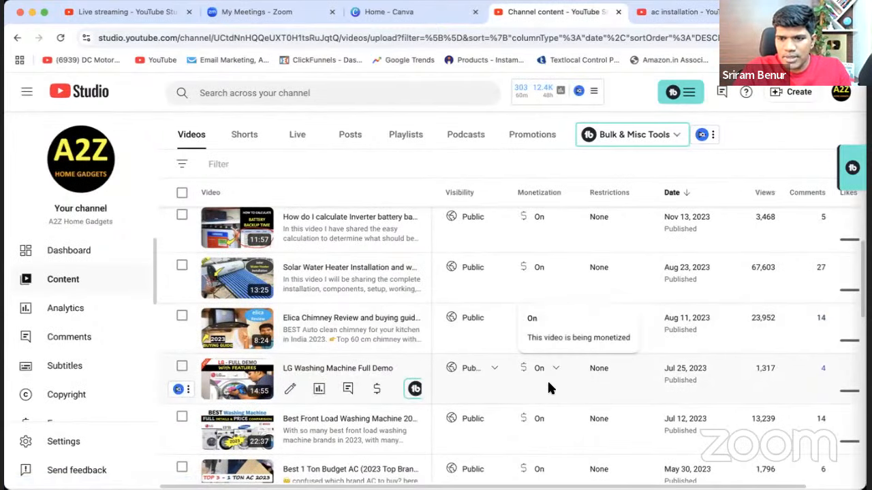
{"action": "scroll", "coordinate": [549, 389], "scroll_direction": "up", "scroll_amount": 1}
{"action": "scroll", "coordinate": [550, 389], "scroll_direction": "up", "scroll_amount": 3}
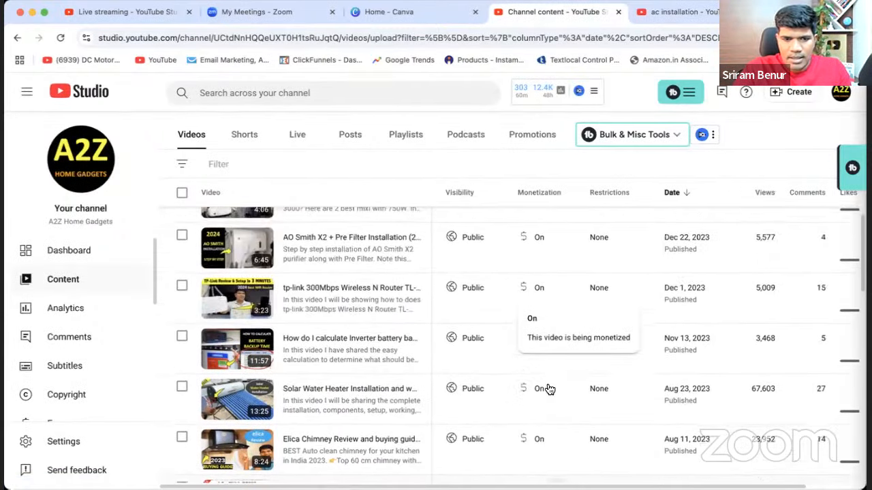
{"action": "scroll", "coordinate": [550, 390], "scroll_direction": "up", "scroll_amount": 5}
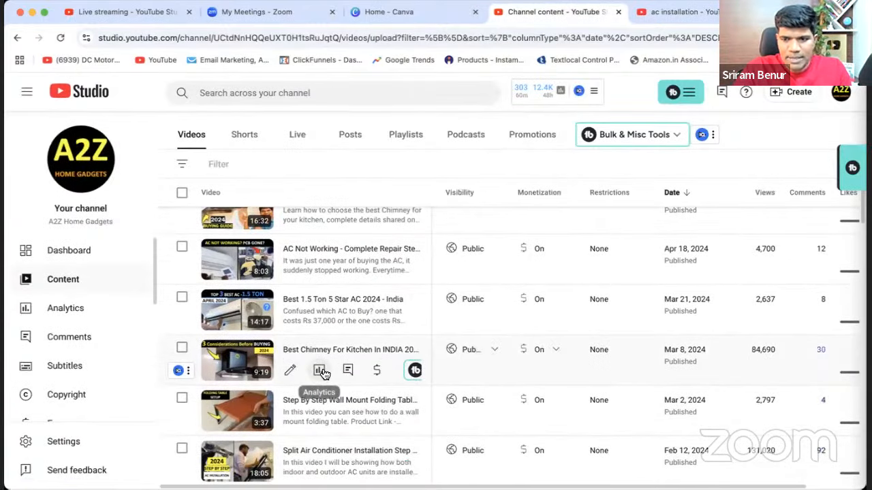
{"action": "left_click", "coordinate": [319, 370]}
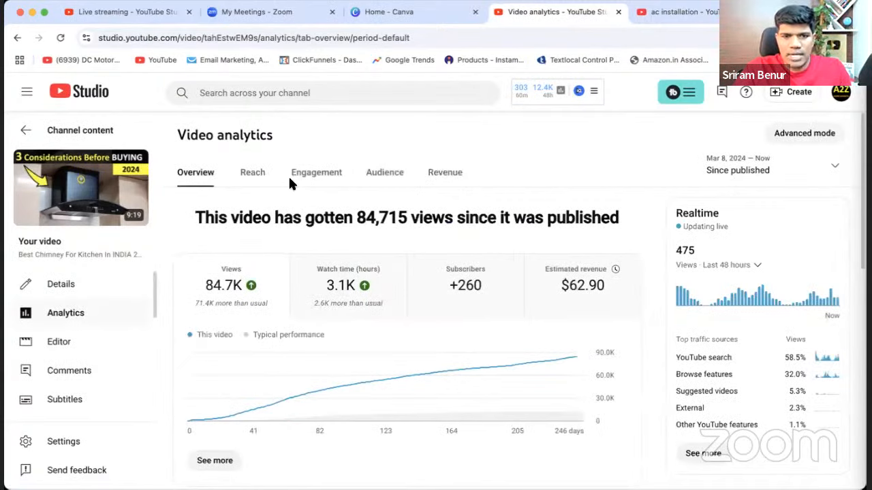
{"action": "left_click", "coordinate": [253, 174]}
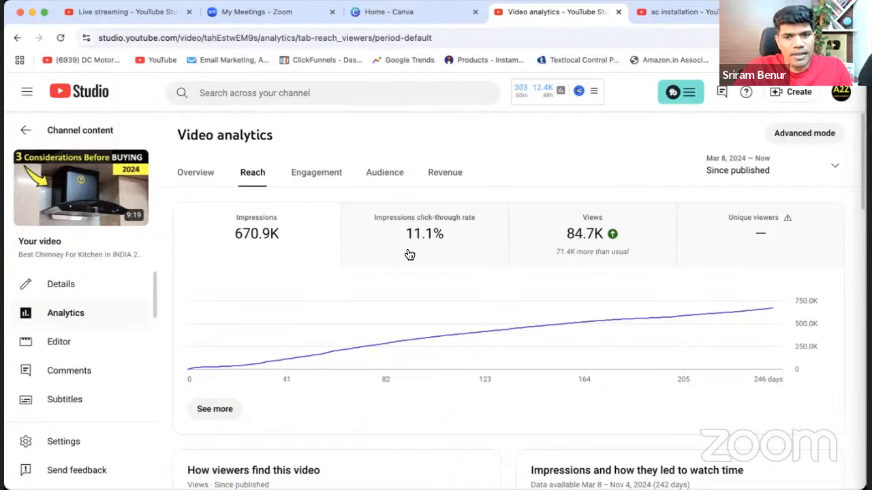
{"action": "left_click", "coordinate": [409, 255]}
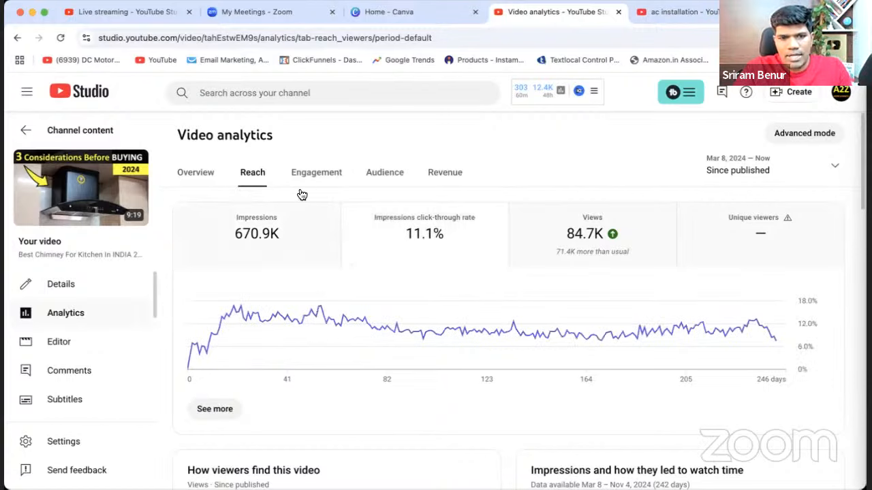
View the chimney video's Engagement analytics and check its average view duration and audience retention.
{"action": "left_click", "coordinate": [331, 172]}
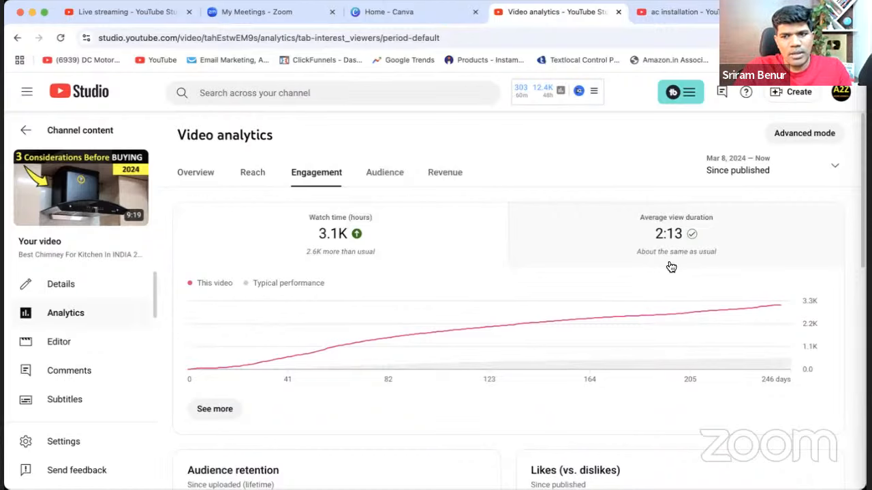
{"action": "scroll", "coordinate": [671, 267], "scroll_direction": "down", "scroll_amount": 3}
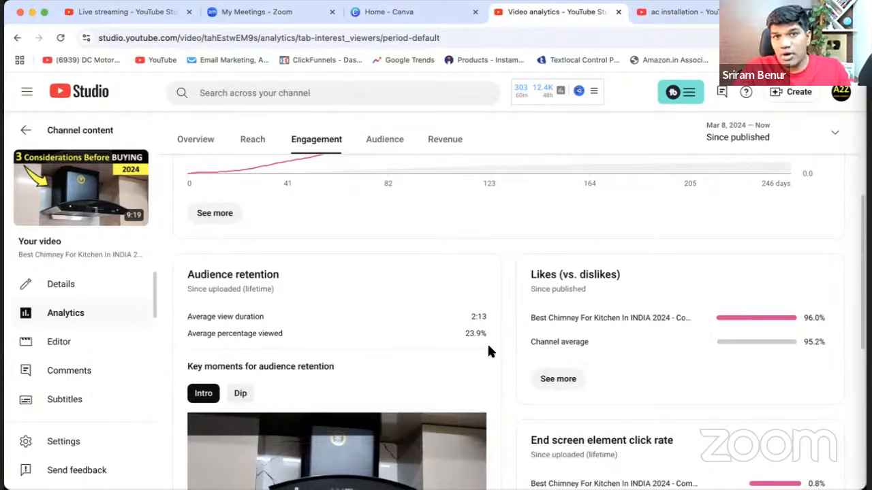
{"action": "scroll", "coordinate": [488, 352], "scroll_direction": "up", "scroll_amount": 3}
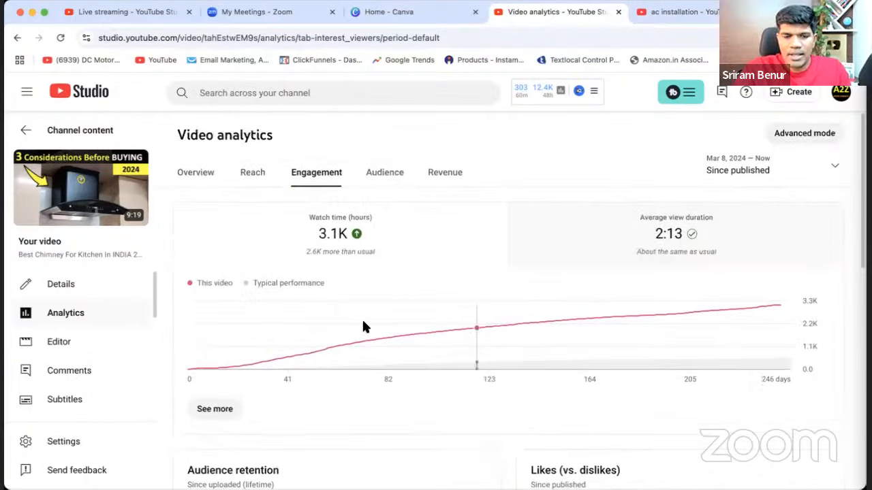
From the channel content, open the Engagement analytics of the May 19, 2023 video "3 Star V/S 5 Star AC".
{"action": "left_click", "coordinate": [24, 132]}
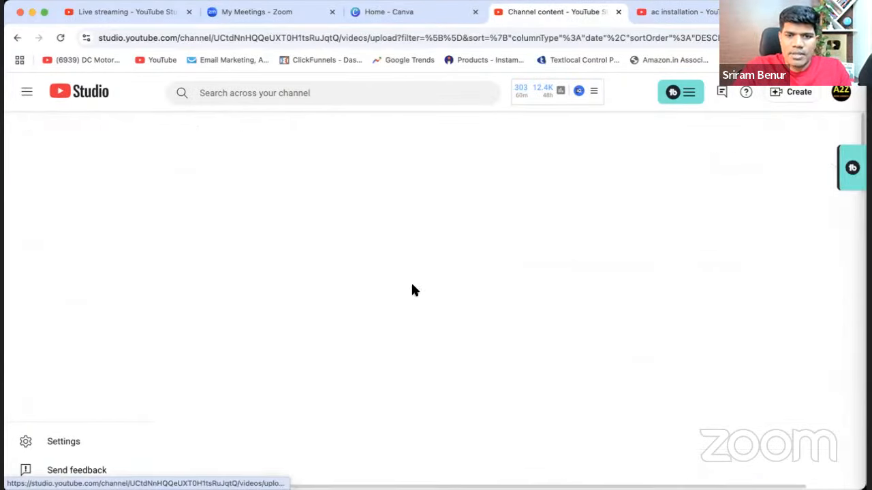
{"action": "scroll", "coordinate": [395, 314], "scroll_direction": "down", "scroll_amount": 5}
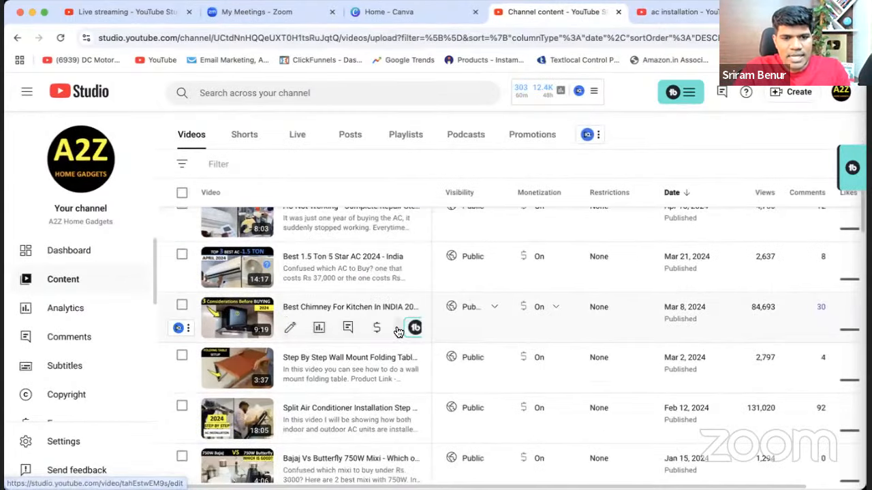
{"action": "scroll", "coordinate": [399, 332], "scroll_direction": "down", "scroll_amount": 4}
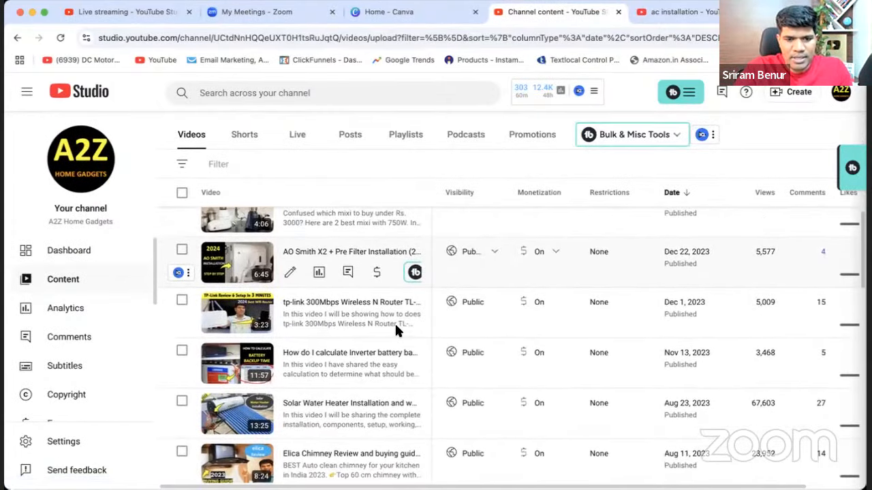
{"action": "scroll", "coordinate": [395, 322], "scroll_direction": "down", "scroll_amount": 6}
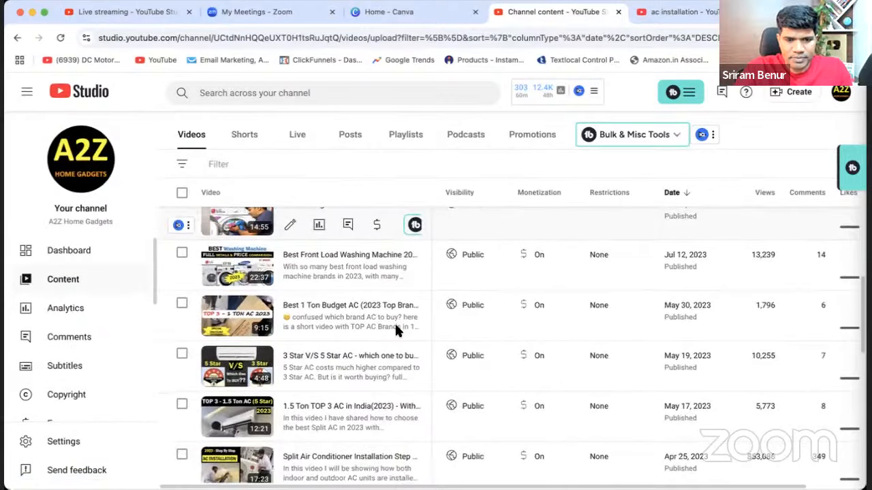
{"action": "scroll", "coordinate": [394, 321], "scroll_direction": "down", "scroll_amount": 1}
{"action": "left_click", "coordinate": [319, 358]}
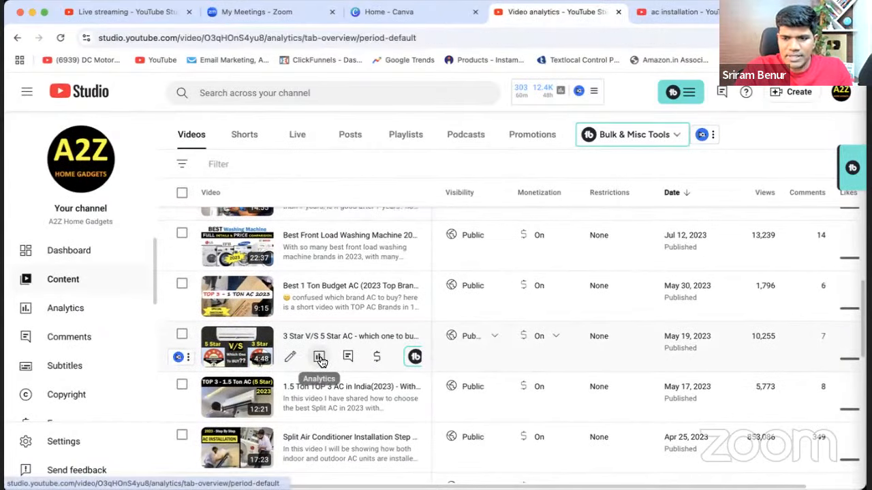
{"action": "left_click", "coordinate": [250, 173]}
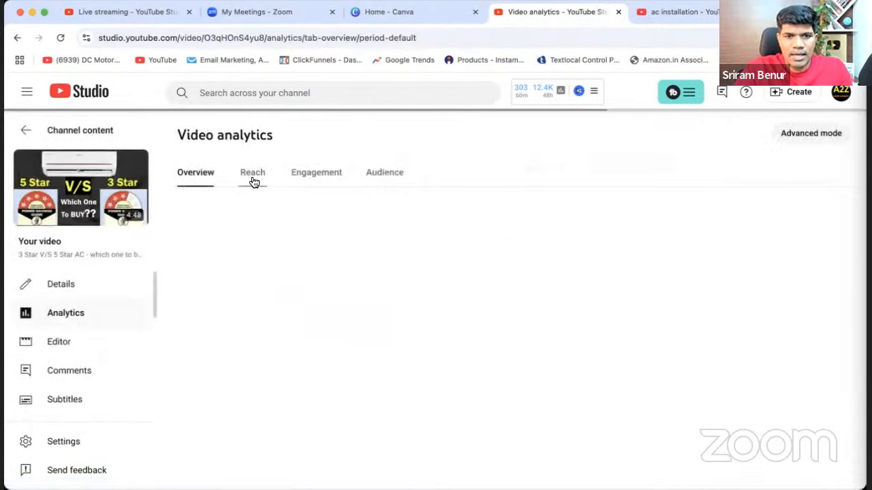
{"action": "left_click", "coordinate": [305, 180]}
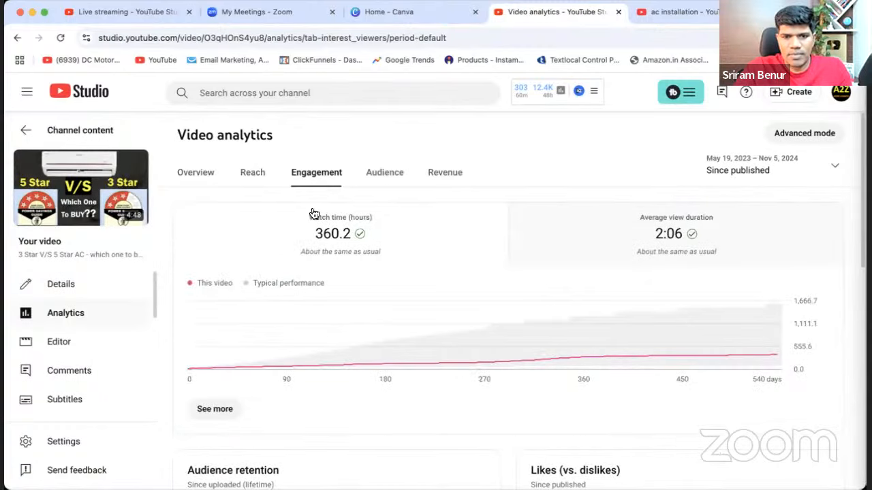
Examine the audience retention figures of the 3 Star V/S 5 Star AC video, including its average percentage viewed.
{"action": "scroll", "coordinate": [354, 325], "scroll_direction": "down", "scroll_amount": 3}
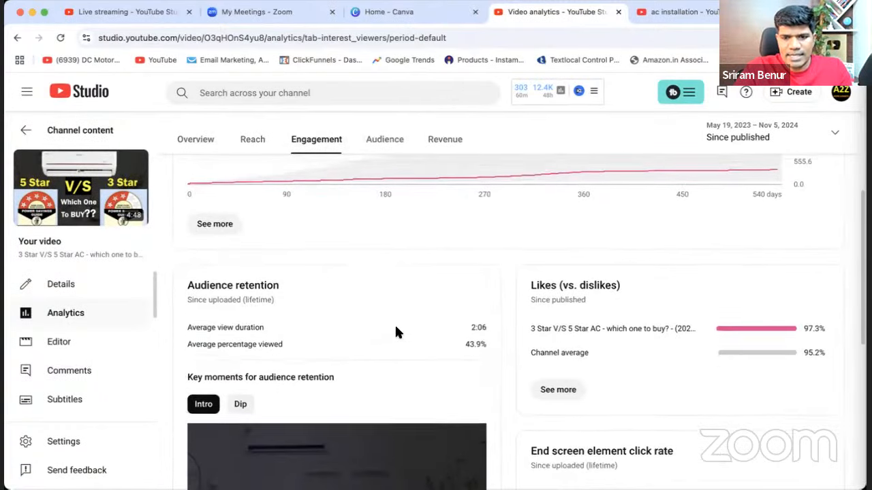
{"action": "scroll", "coordinate": [436, 333], "scroll_direction": "down", "scroll_amount": 1}
{"action": "scroll", "coordinate": [483, 331], "scroll_direction": "down", "scroll_amount": 2}
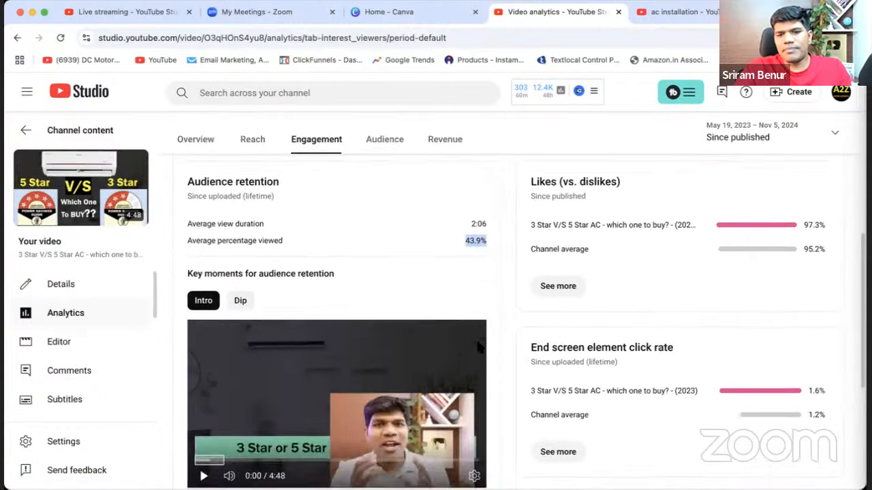
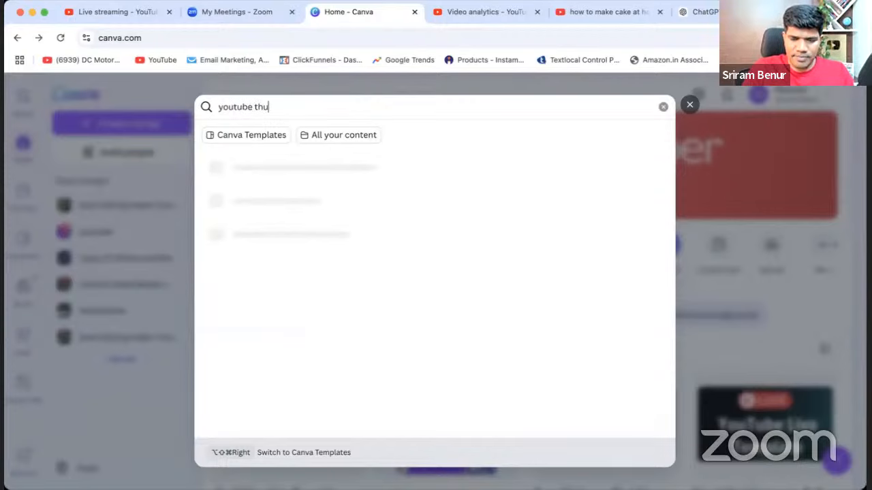
Search Canva for "youtube thumbnail" and start customizing the Black and Green Modern Youtube Thumbnail template with the headline "Creative ideas to make money in 2025".
{"action": "type", "text": "mbnail"}
{"action": "key", "text": "Return"}
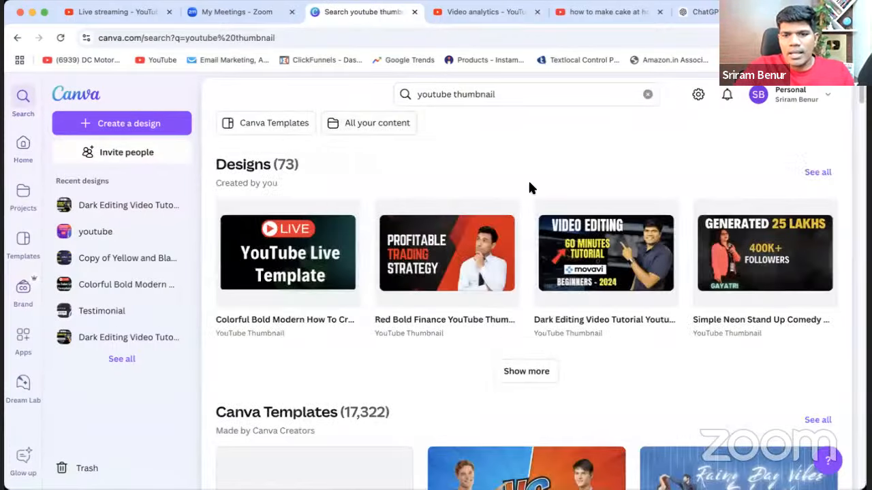
{"action": "scroll", "coordinate": [531, 176], "scroll_direction": "down", "scroll_amount": 3}
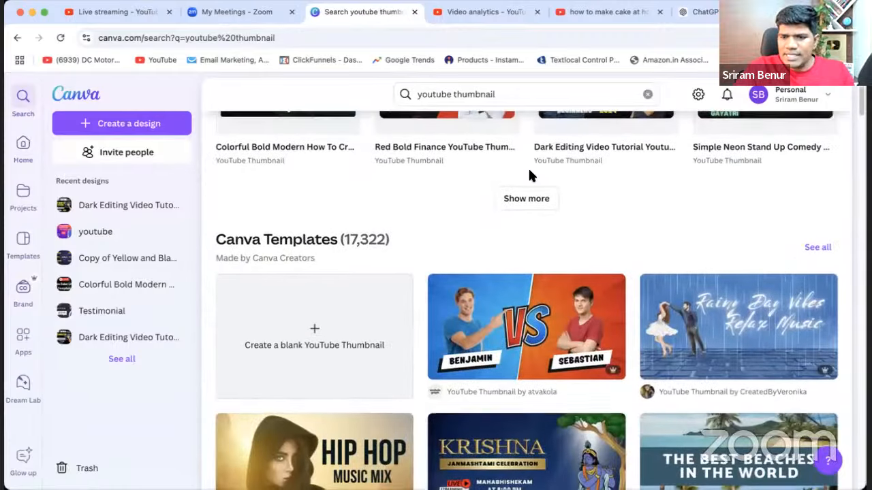
{"action": "scroll", "coordinate": [531, 176], "scroll_direction": "down", "scroll_amount": 2}
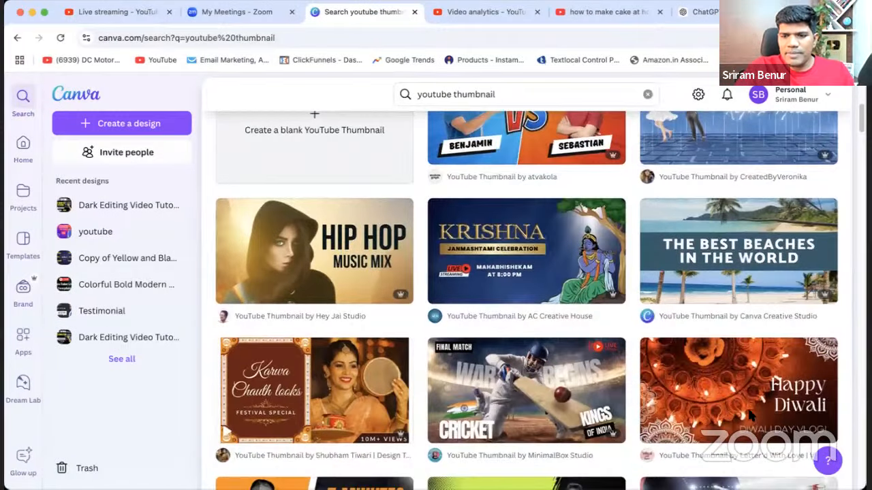
{"action": "scroll", "coordinate": [583, 320], "scroll_direction": "down", "scroll_amount": 3}
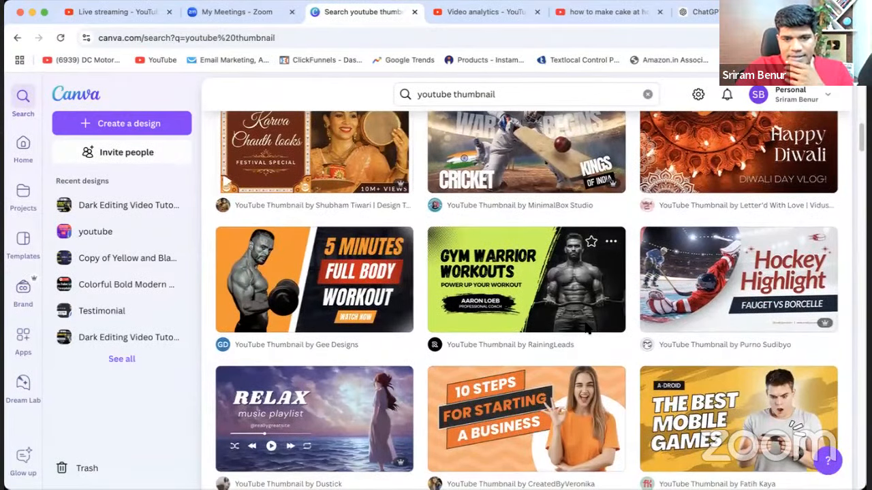
{"action": "scroll", "coordinate": [586, 325], "scroll_direction": "down", "scroll_amount": 1}
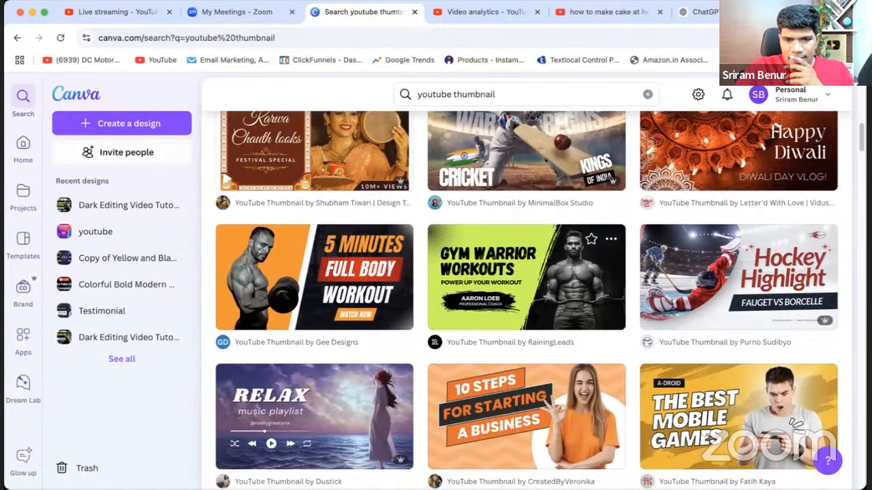
{"action": "scroll", "coordinate": [538, 300], "scroll_direction": "down", "scroll_amount": 2}
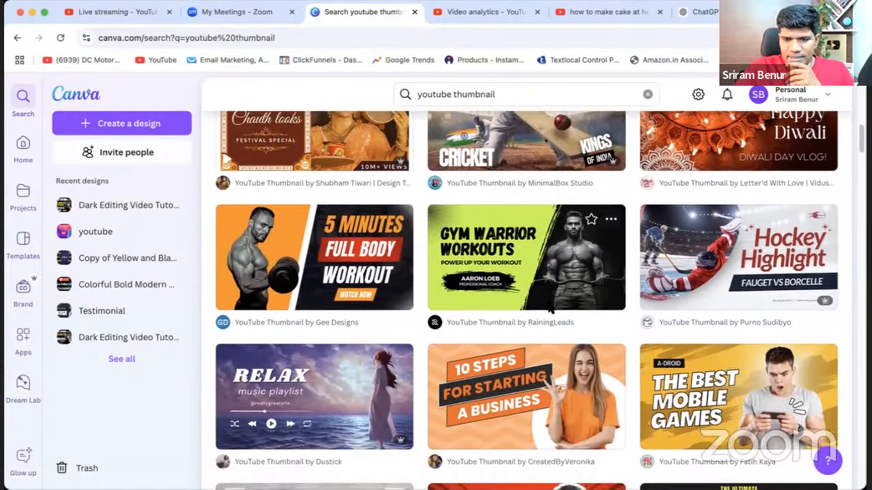
{"action": "scroll", "coordinate": [553, 289], "scroll_direction": "down", "scroll_amount": 2}
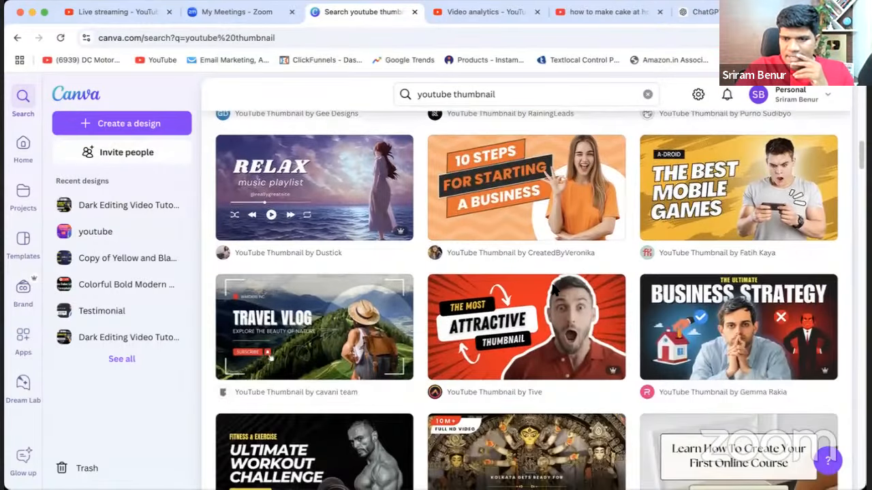
{"action": "scroll", "coordinate": [553, 289], "scroll_direction": "down", "scroll_amount": 3}
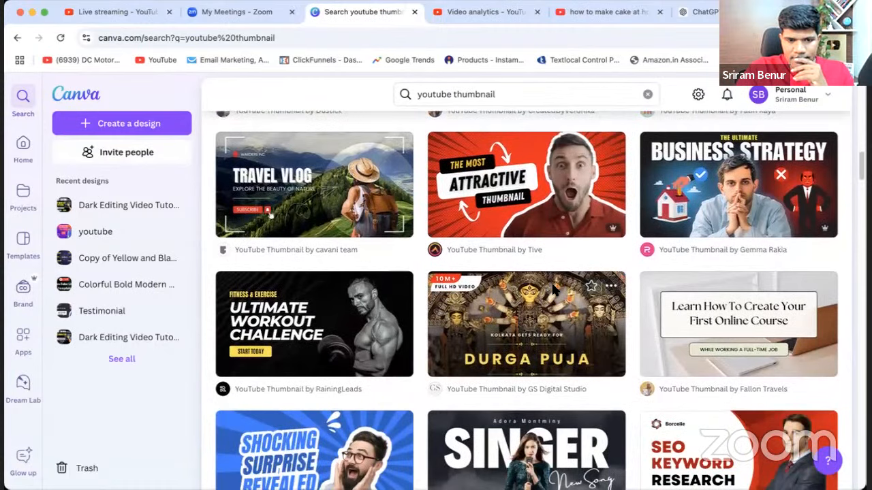
{"action": "scroll", "coordinate": [553, 289], "scroll_direction": "down", "scroll_amount": 2}
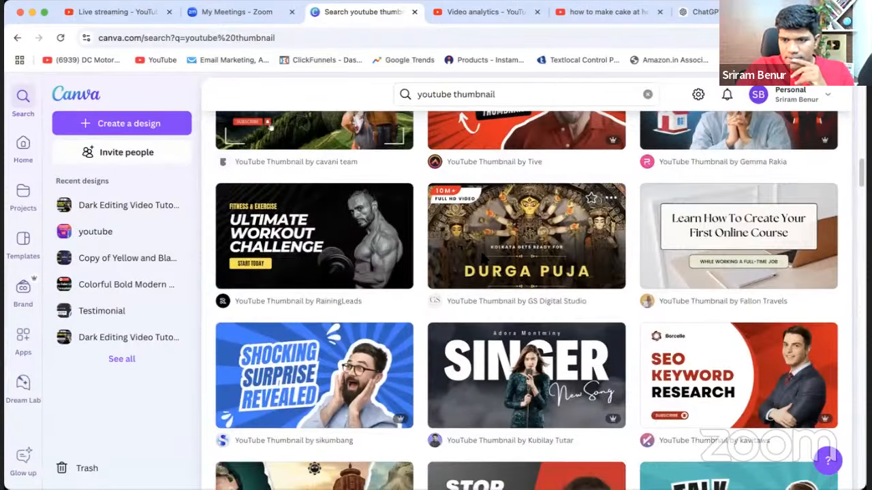
{"action": "scroll", "coordinate": [485, 256], "scroll_direction": "down", "scroll_amount": 5}
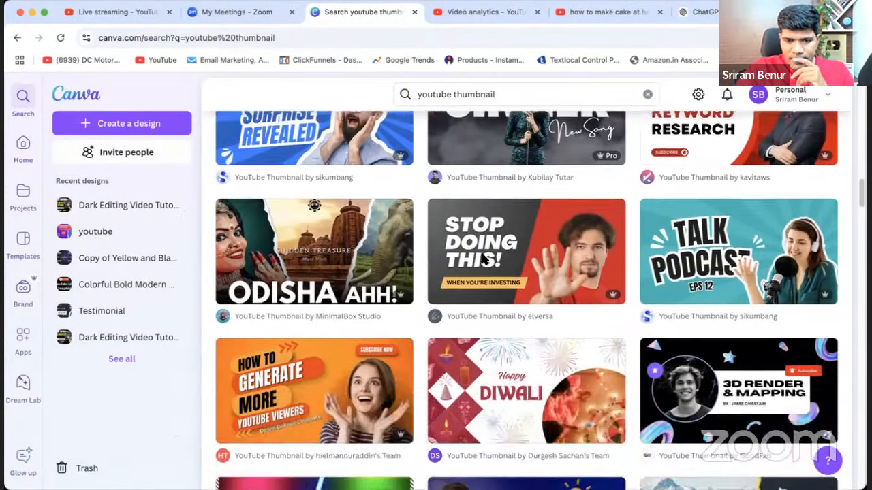
{"action": "scroll", "coordinate": [484, 257], "scroll_direction": "down", "scroll_amount": 3}
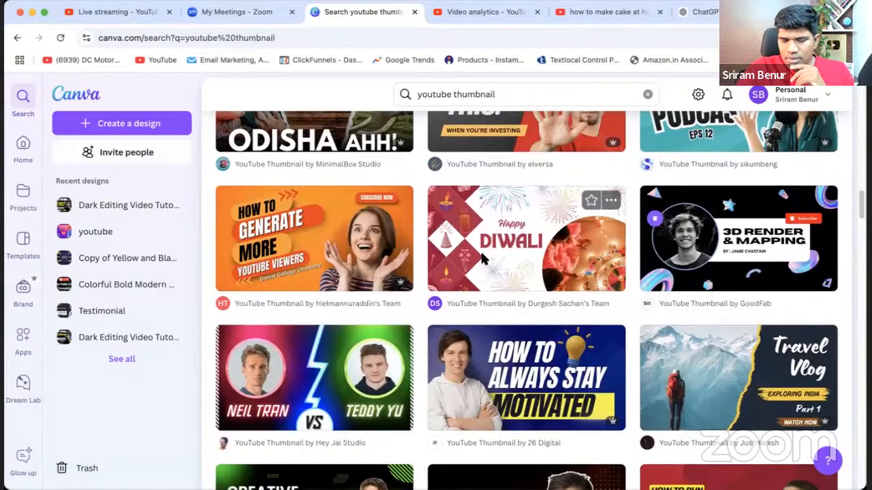
{"action": "scroll", "coordinate": [482, 257], "scroll_direction": "down", "scroll_amount": 3}
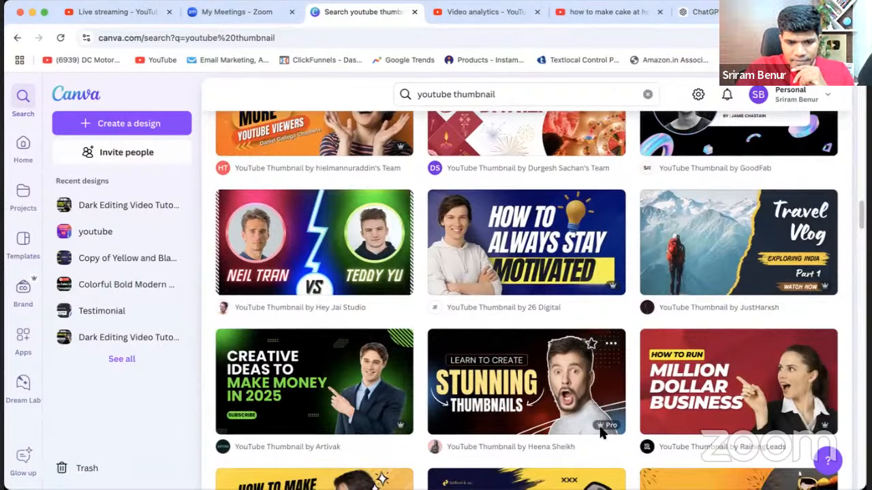
{"action": "left_click", "coordinate": [348, 404]}
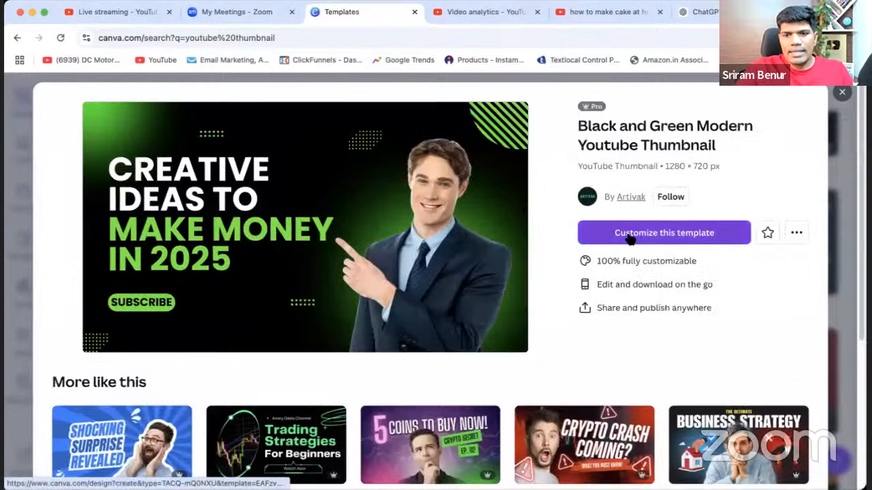
{"action": "left_click", "coordinate": [631, 238]}
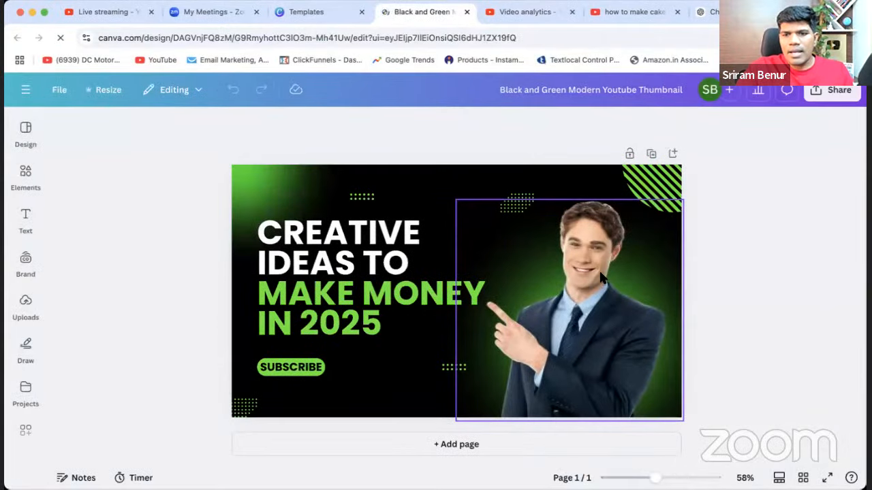
Delete the pointing man's photo, the two upper dotted patterns and the striped circle from the thumbnail.
{"action": "left_click", "coordinate": [510, 281]}
{"action": "key", "text": "Delete"}
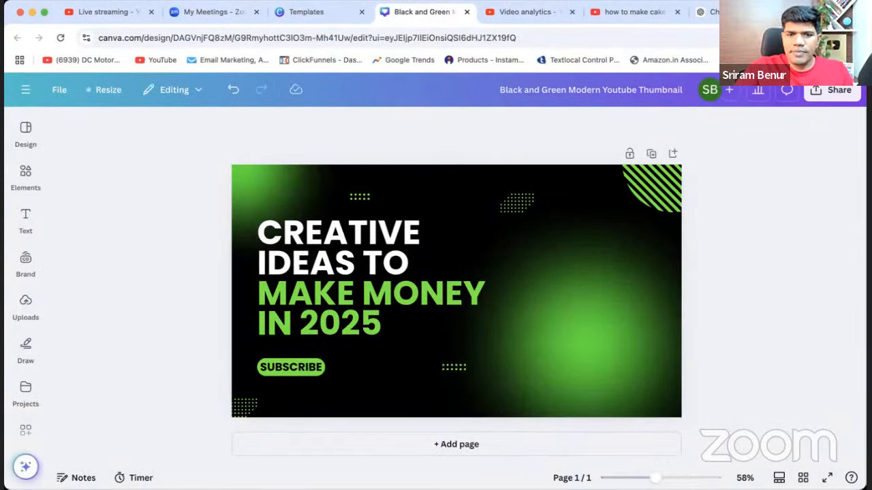
{"action": "left_click", "coordinate": [362, 196]}
{"action": "key", "text": "Delete"}
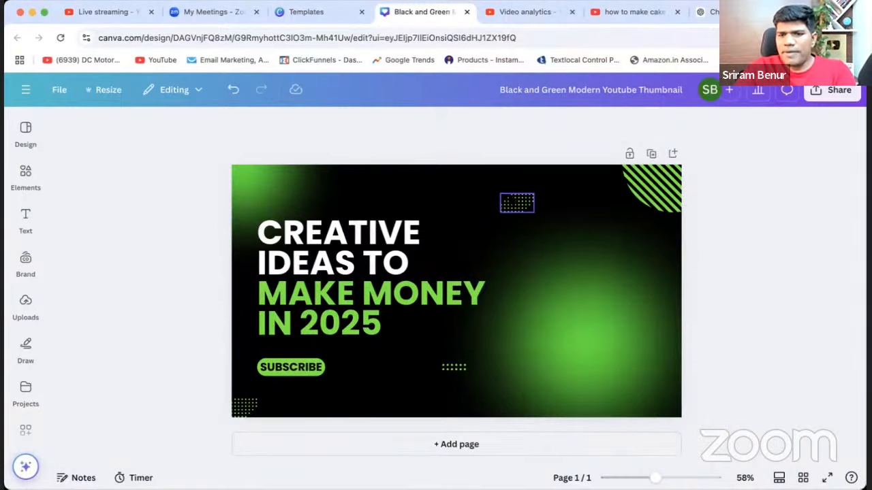
{"action": "left_click", "coordinate": [516, 202]}
{"action": "key", "text": "Delete"}
{"action": "left_click", "coordinate": [640, 191]}
{"action": "key", "text": "Delete"}
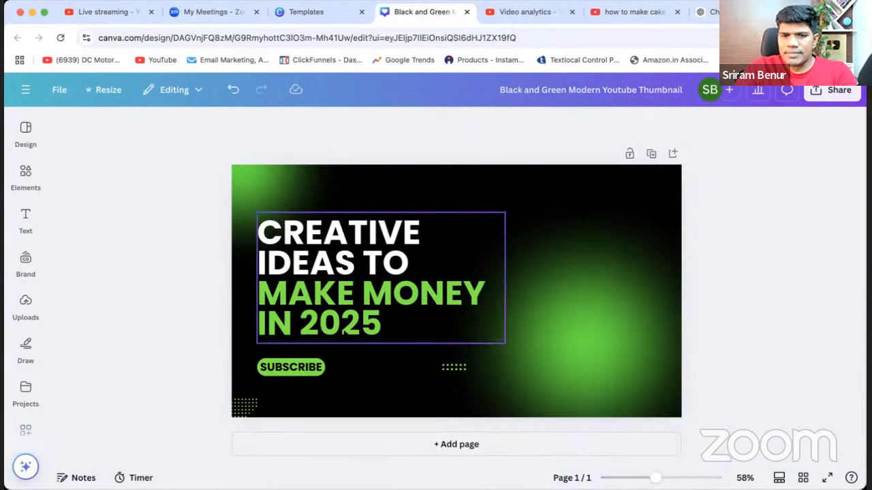
Delete the SUBSCRIBE text, its green button shape and the two dotted patterns in the thumbnail's lower part.
{"action": "left_click", "coordinate": [308, 371]}
{"action": "key", "text": "Delete"}
{"action": "left_click", "coordinate": [294, 371]}
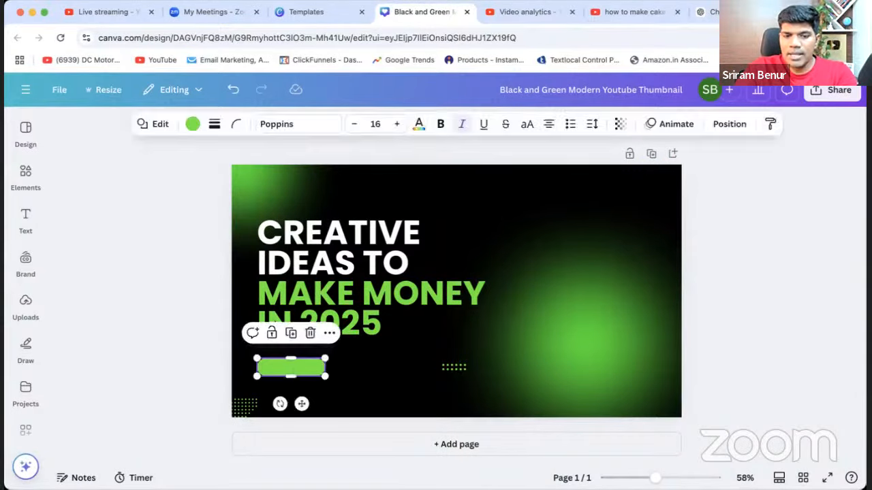
{"action": "key", "text": "Delete"}
{"action": "left_click", "coordinate": [247, 407]}
{"action": "key", "text": "Delete"}
{"action": "left_click", "coordinate": [453, 367]}
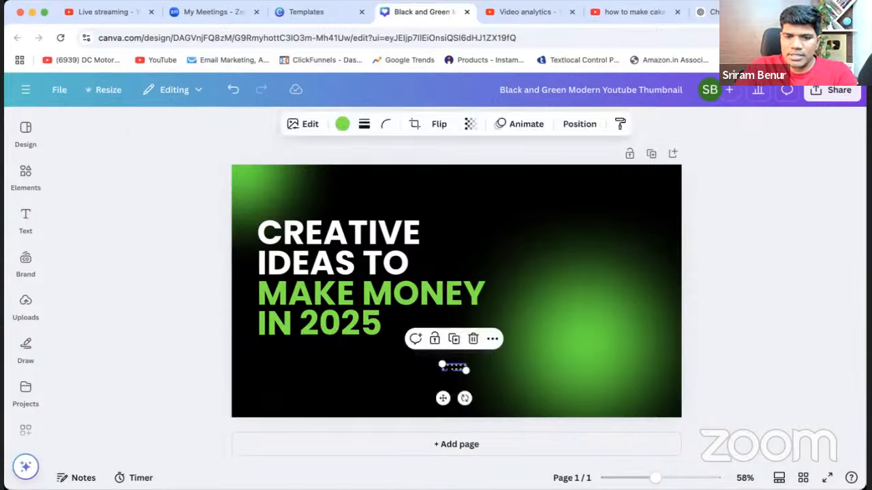
{"action": "key", "text": "Delete"}
{"action": "left_click", "coordinate": [266, 176]}
{"action": "left_click", "coordinate": [175, 184]}
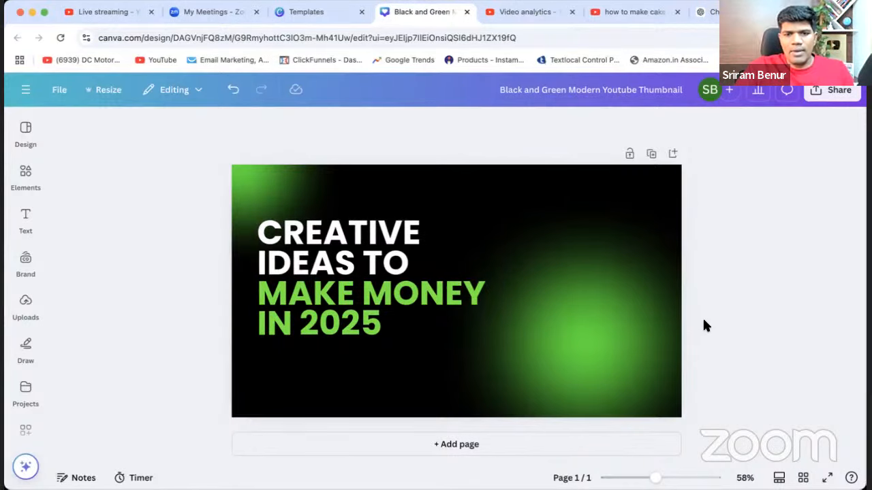
{"action": "left_click", "coordinate": [408, 272]}
{"action": "left_click", "coordinate": [736, 263]}
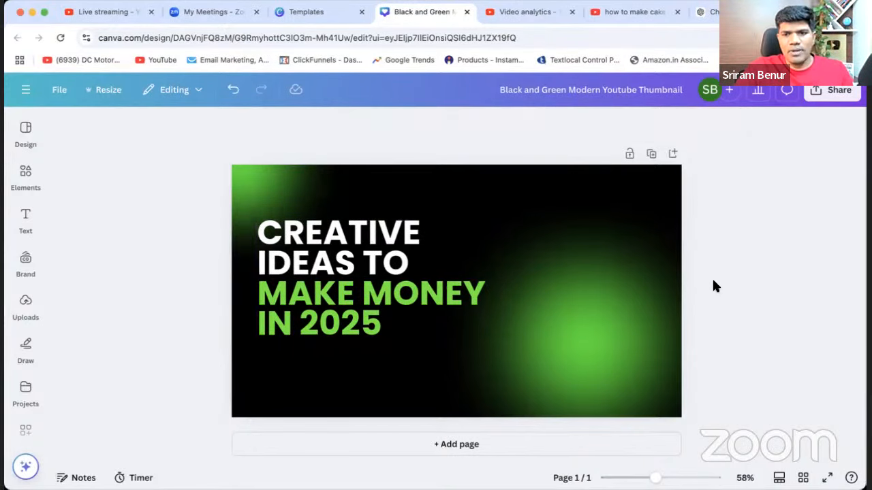
{"action": "left_click", "coordinate": [382, 379]}
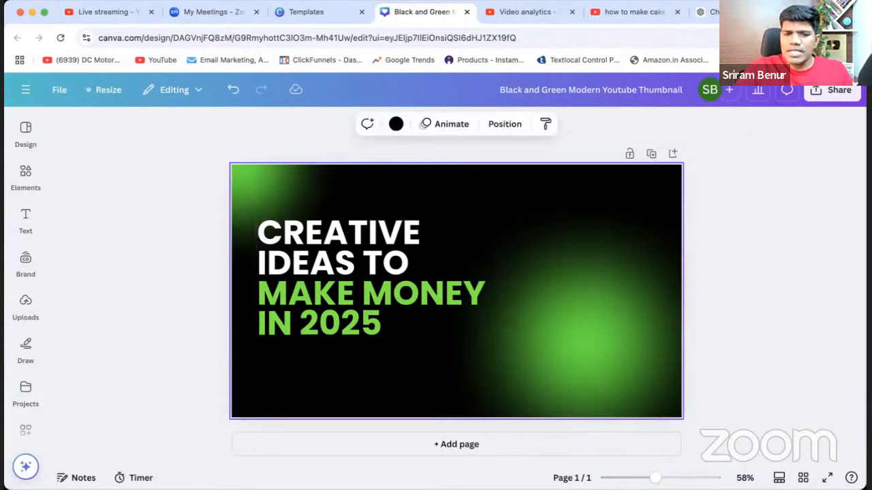
{"action": "left_click", "coordinate": [286, 179]}
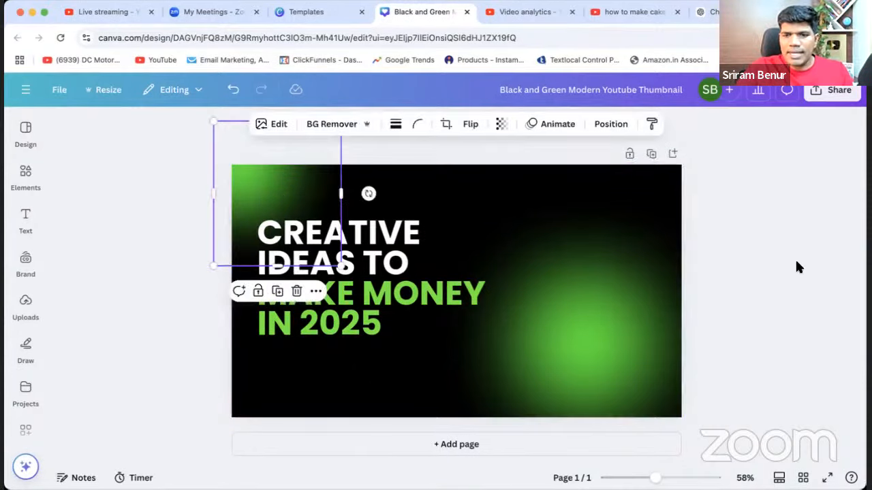
{"action": "left_click", "coordinate": [773, 216]}
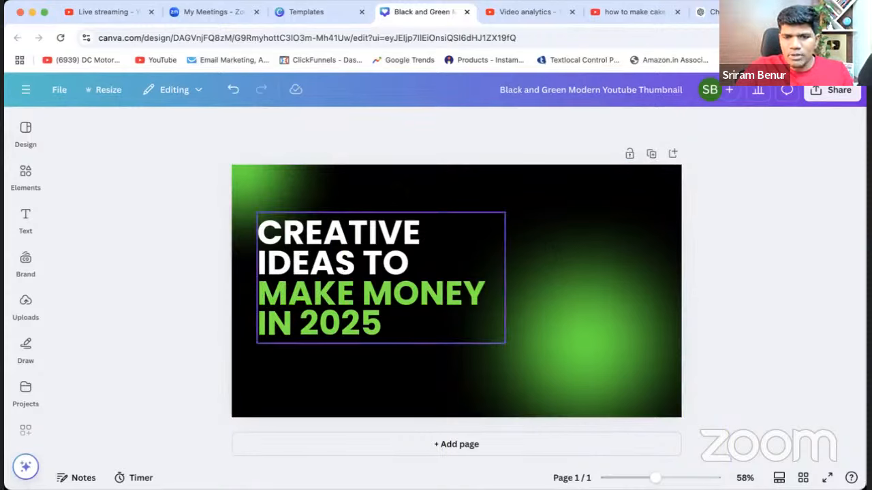
Switch to ChatGPT and copy "5 Simple Tips to Learn english in 30 Days" from the unsent message.
{"action": "left_click", "coordinate": [708, 12]}
{"action": "left_click", "coordinate": [377, 455]}
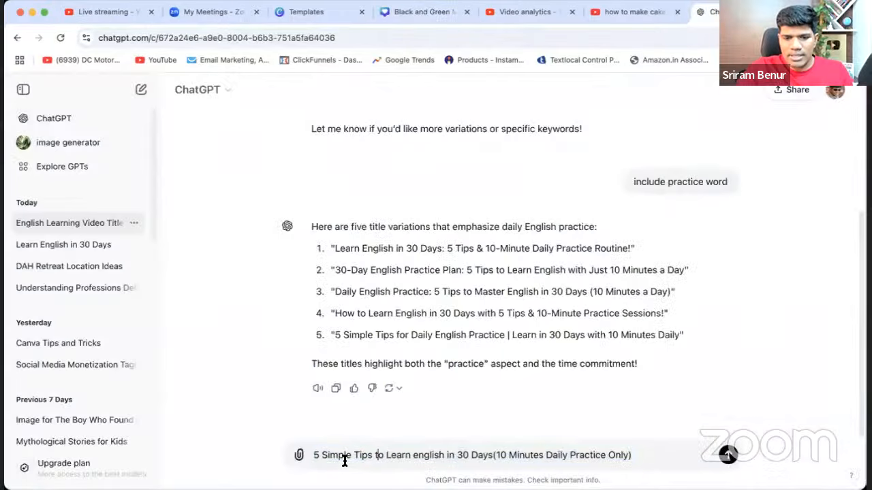
{"action": "left_click_drag", "start_coordinate": [314, 455], "coordinate": [493, 453]}
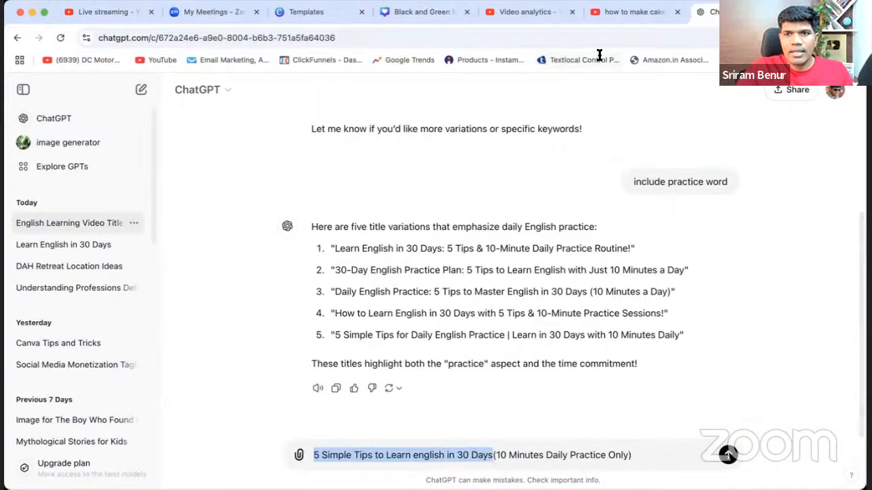
Back in the Canva thumbnail, replace the headline's "CREATIVE IDEAS TO" with the copied title and trim that white text to "5 SIMPLE".
{"action": "left_click", "coordinate": [404, 13]}
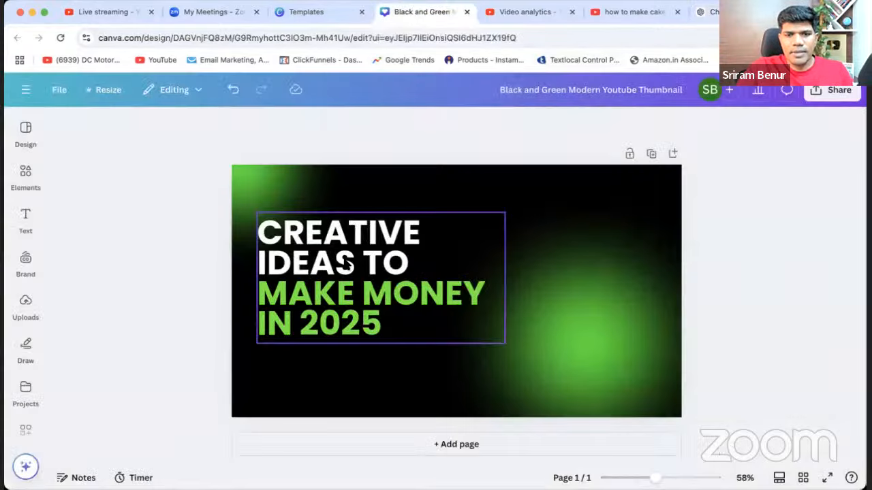
{"action": "double_click", "coordinate": [346, 266]}
{"action": "left_click", "coordinate": [415, 264]}
{"action": "left_click_drag", "start_coordinate": [409, 263], "coordinate": [262, 232]}
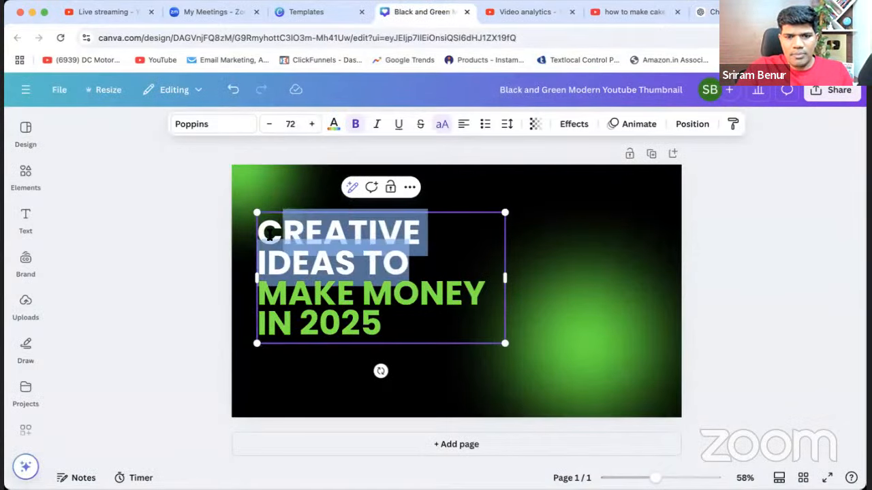
{"action": "type", "text": "5 SIMPLE TIPS TO LEARN ENGLISH IN 30 DAYS"}
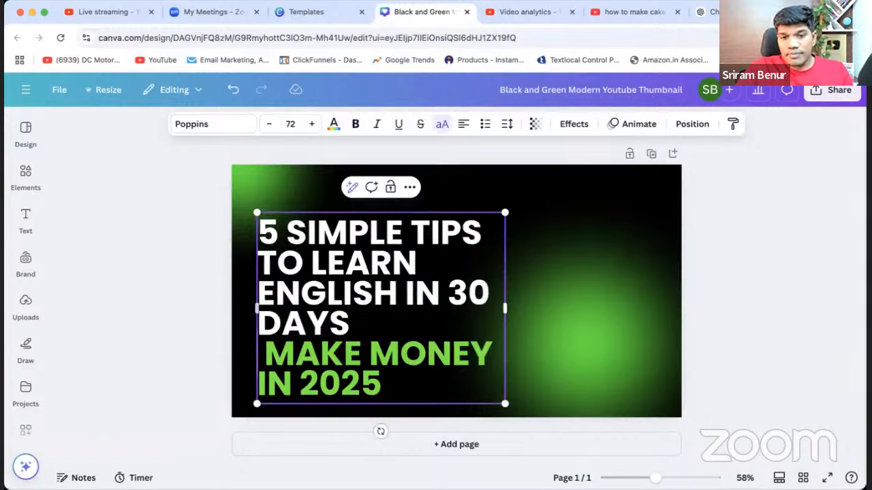
{"action": "left_click_drag", "start_coordinate": [412, 229], "coordinate": [402, 314]}
{"action": "key", "text": "BackSpace"}
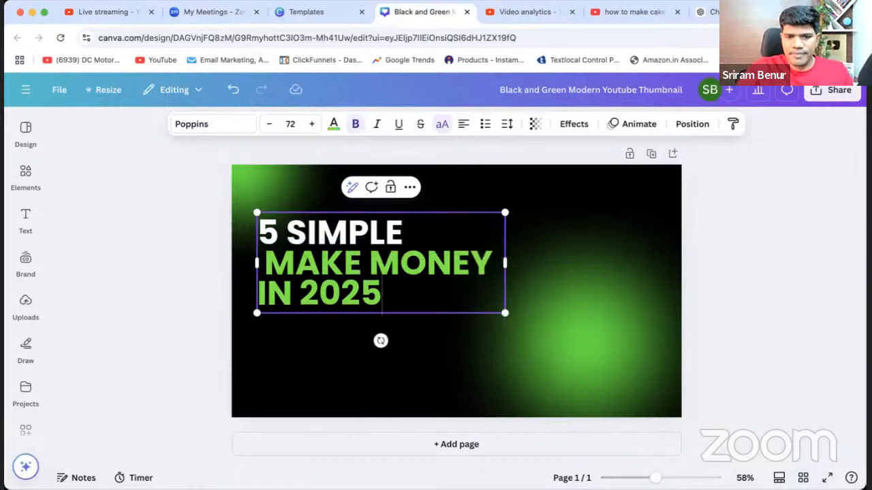
Replace the green headline text with "TO LEARN ENGLISH" and widen the text box to fit it on one line.
{"action": "left_click_drag", "start_coordinate": [265, 262], "coordinate": [398, 286]}
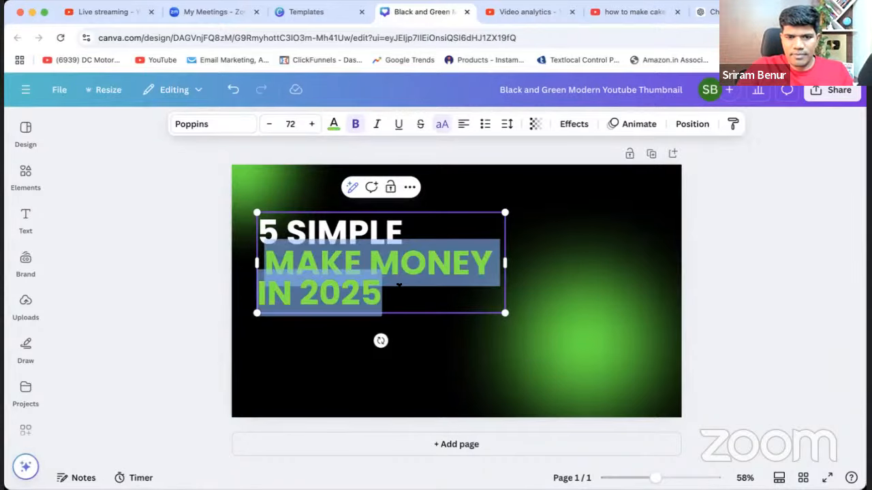
{"action": "type", "text": "TO"}
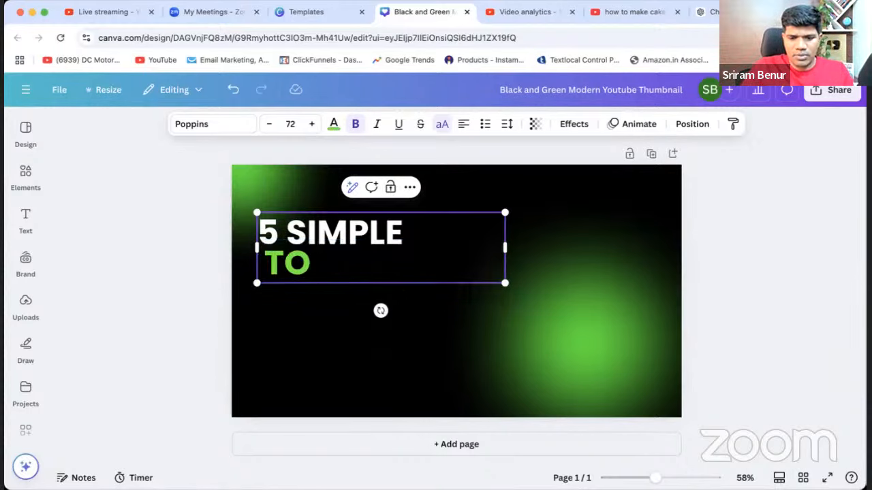
{"action": "type", "text": " LEARN"}
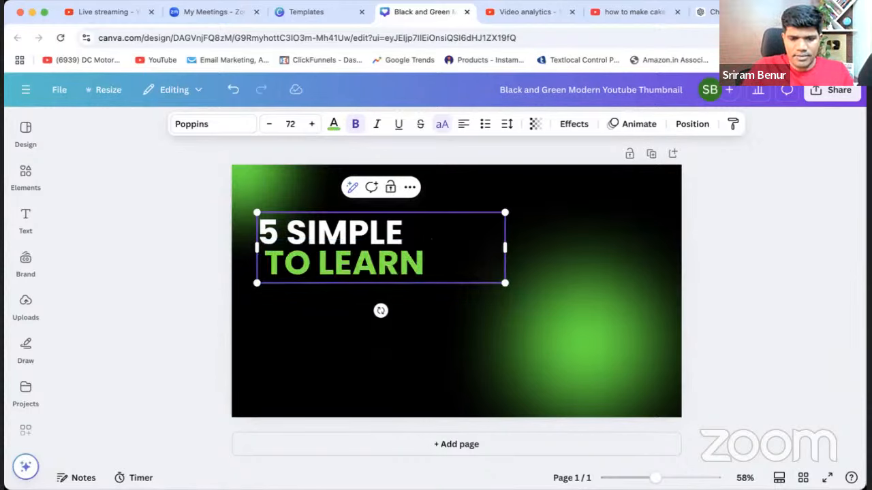
{"action": "type", "text": " ENGLISH"}
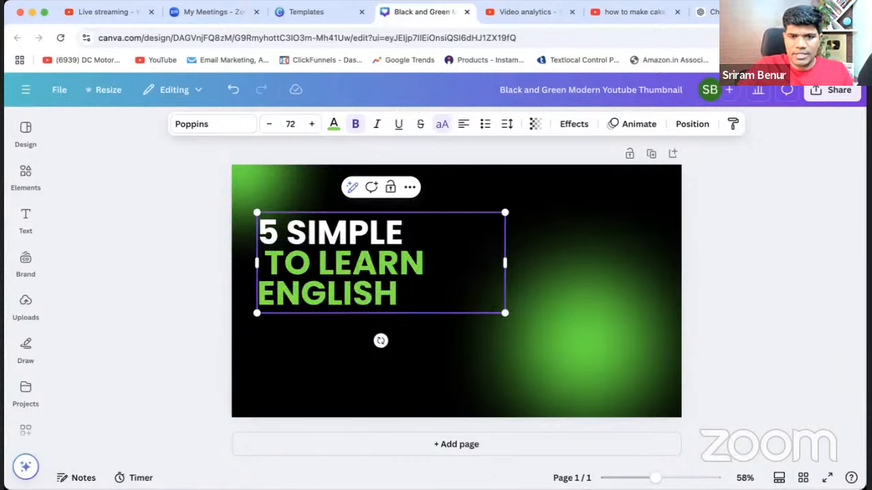
{"action": "left_click_drag", "start_coordinate": [504, 263], "coordinate": [584, 261]}
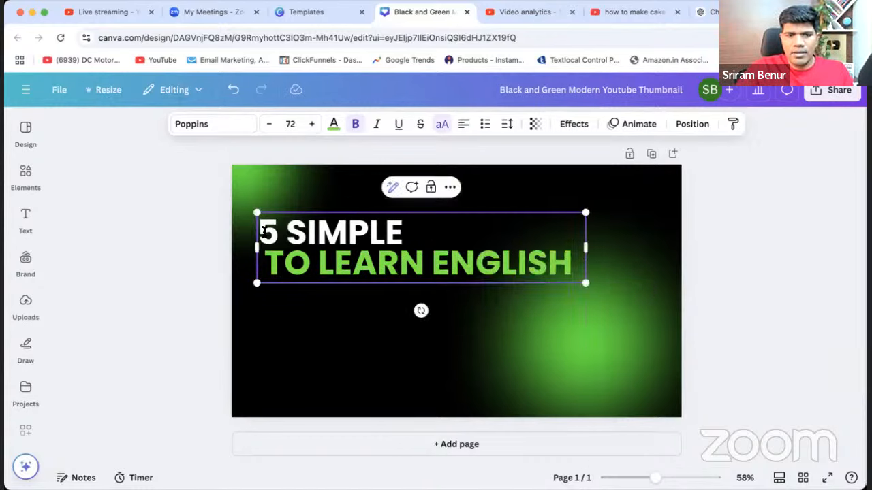
Centre-align the two-line headline, move it to the thumbnail's left edge and scale its text down to size 59.7.
{"action": "left_click_drag", "start_coordinate": [259, 230], "coordinate": [556, 268]}
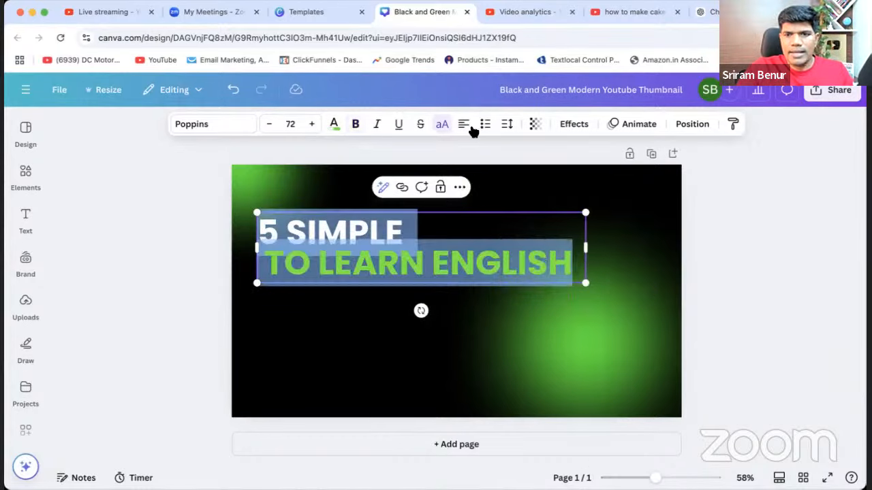
{"action": "left_click", "coordinate": [463, 124]}
{"action": "left_click_drag", "start_coordinate": [442, 200], "coordinate": [729, 466]}
{"action": "left_click_drag", "start_coordinate": [508, 260], "coordinate": [482, 263]}
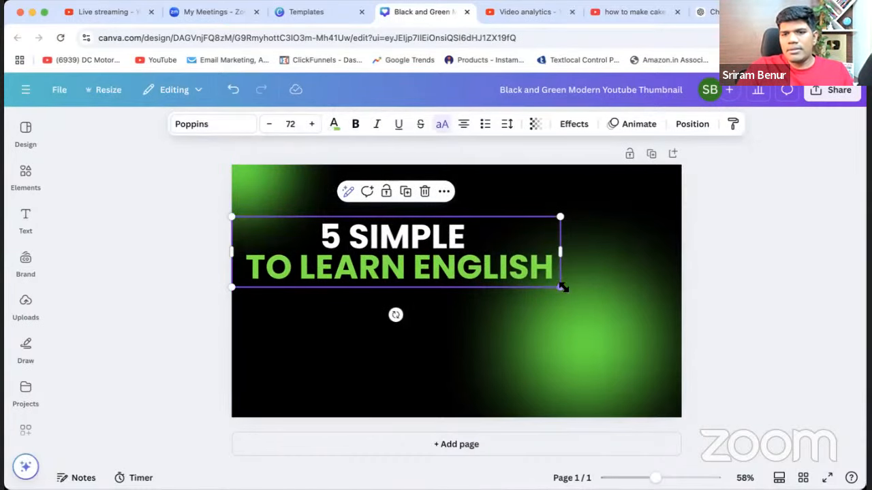
{"action": "left_click_drag", "start_coordinate": [560, 289], "coordinate": [504, 275]}
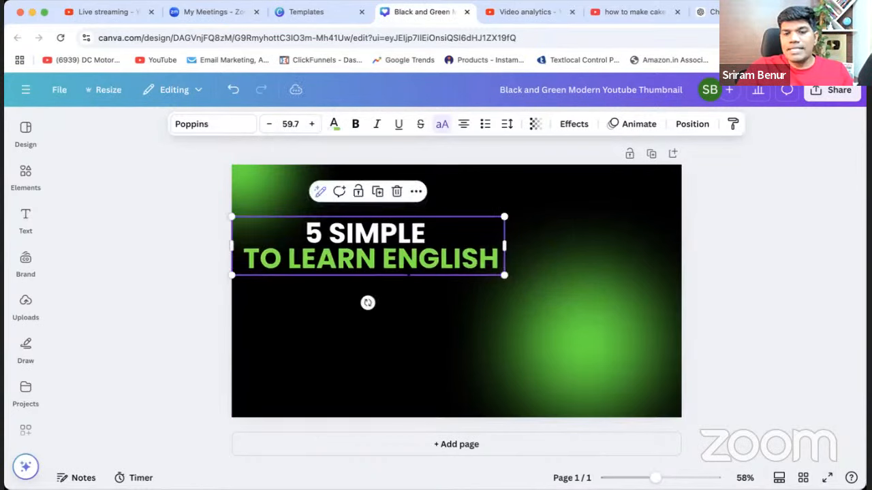
{"action": "left_click", "coordinate": [739, 303]}
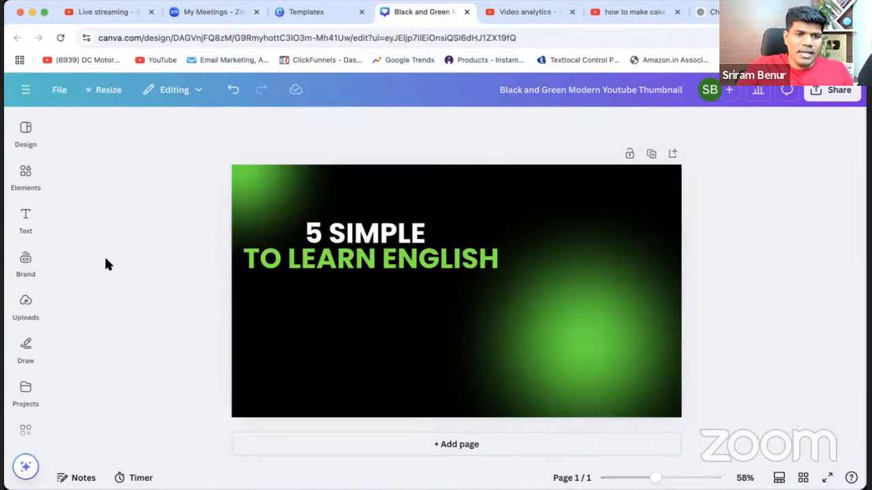
Show the library of uploaded images beside the thumbnail design.
{"action": "left_click", "coordinate": [27, 261]}
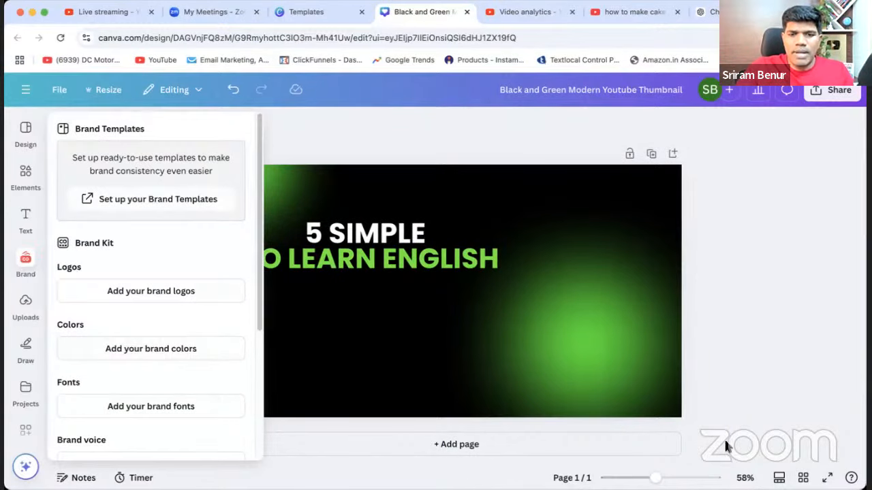
{"action": "left_click", "coordinate": [782, 303]}
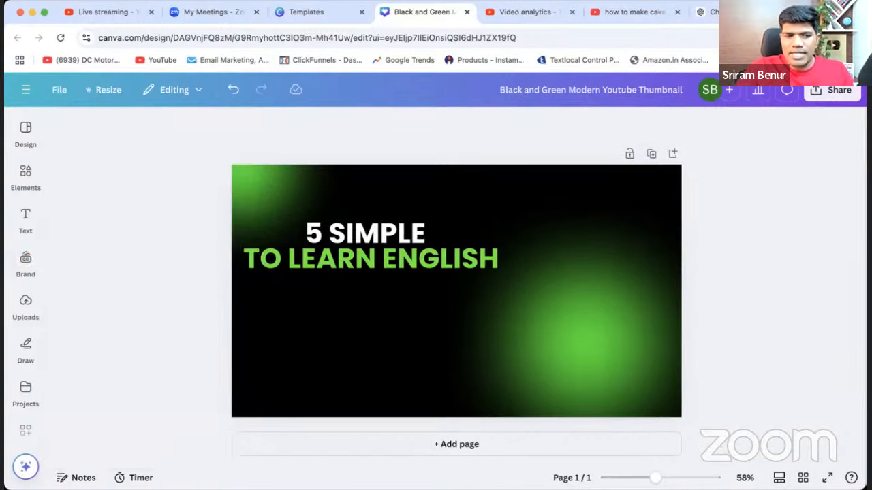
{"action": "left_click", "coordinate": [25, 301]}
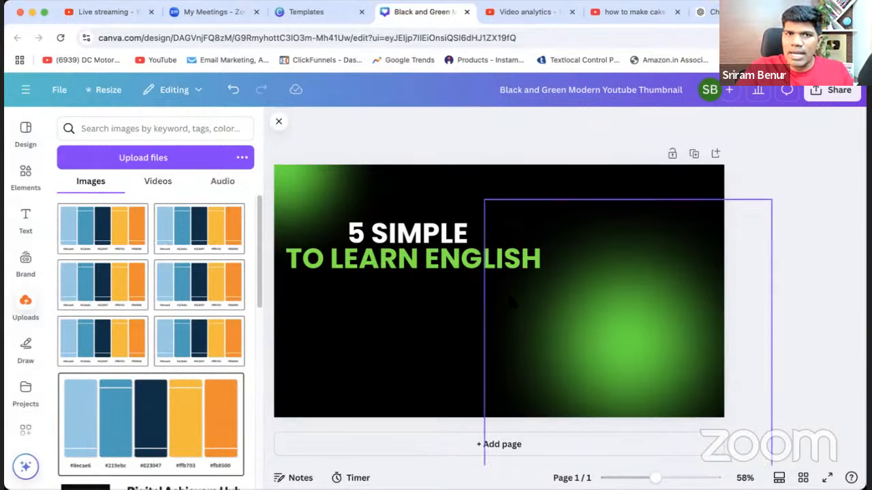
Open a new browser tab and preview the photo of the pointing man, IMG_20220203_214743.
{"action": "key", "text": "super+t"}
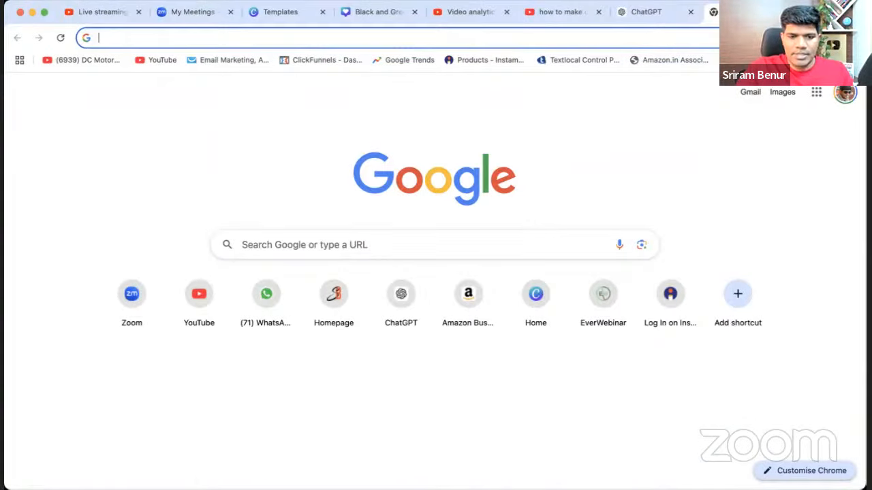
{"action": "left_click", "coordinate": [227, 215]}
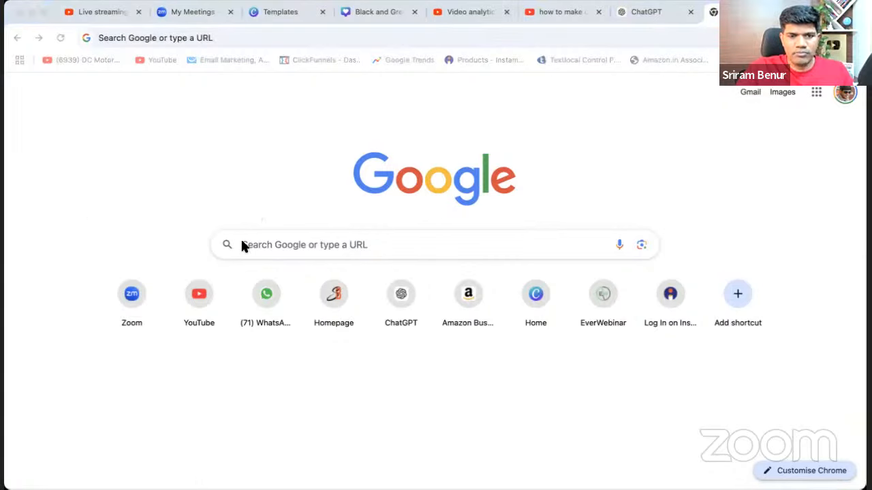
{"action": "left_click", "coordinate": [398, 298]}
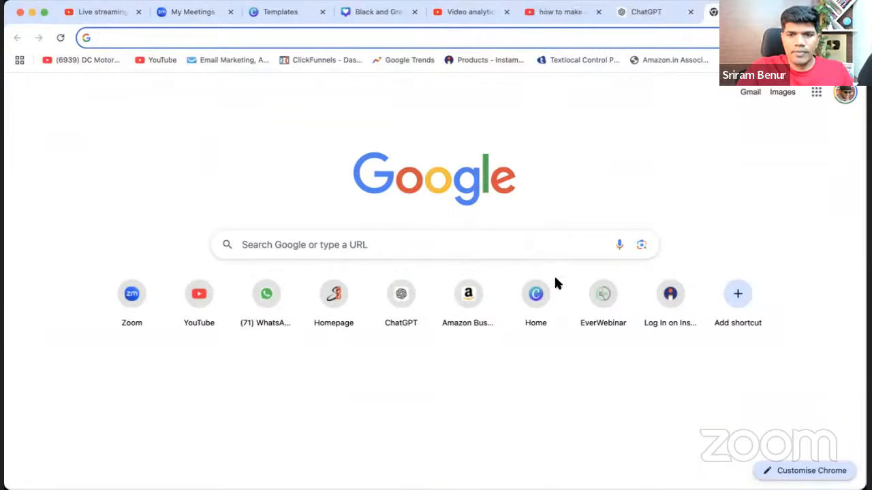
{"action": "left_click", "coordinate": [691, 430]}
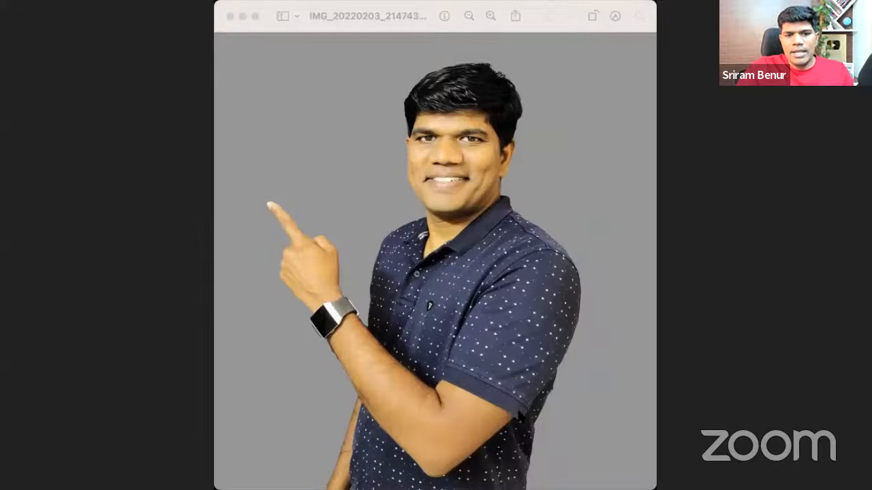
{"action": "left_click", "coordinate": [514, 402]}
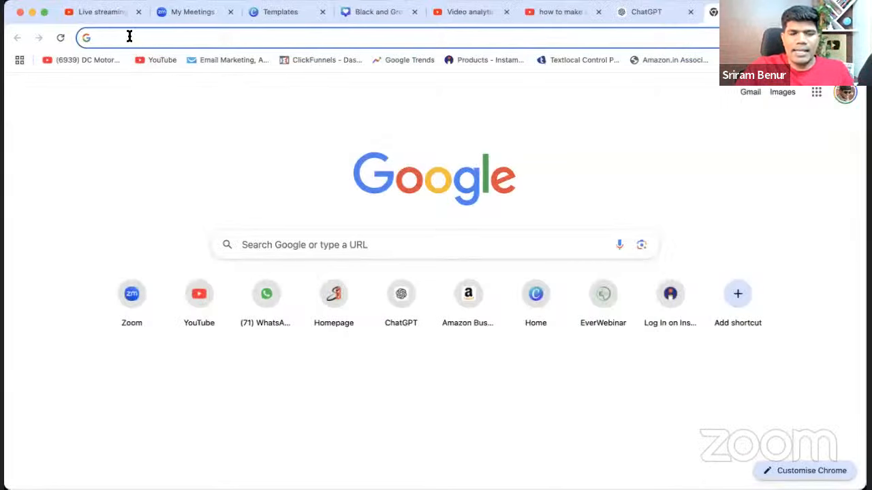
Search the web for "adobe remove background" and open Adobe Express's Free Image Background Remover page.
{"action": "type", "text": "adobe"}
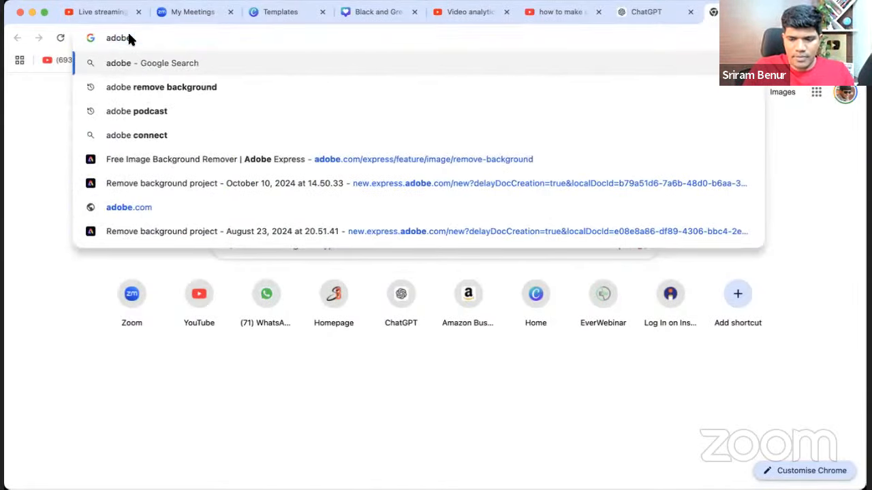
{"action": "key", "text": "Down"}
{"action": "key", "text": "Return"}
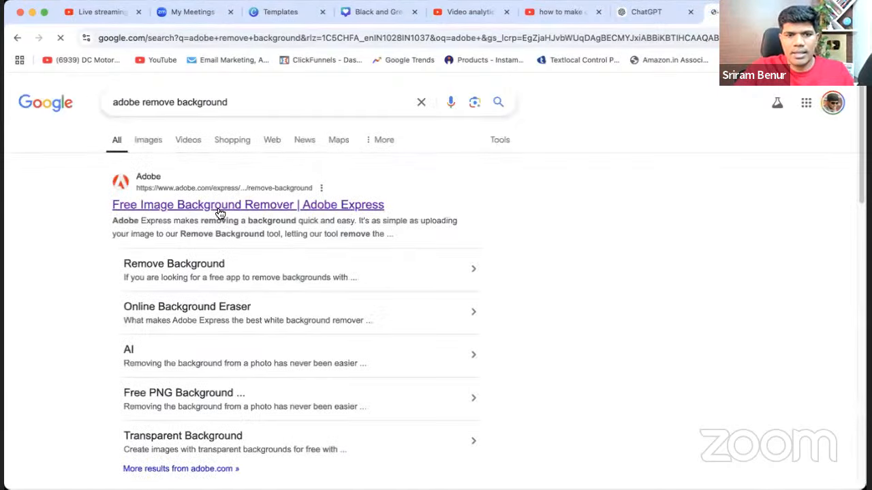
{"action": "left_click", "coordinate": [217, 208]}
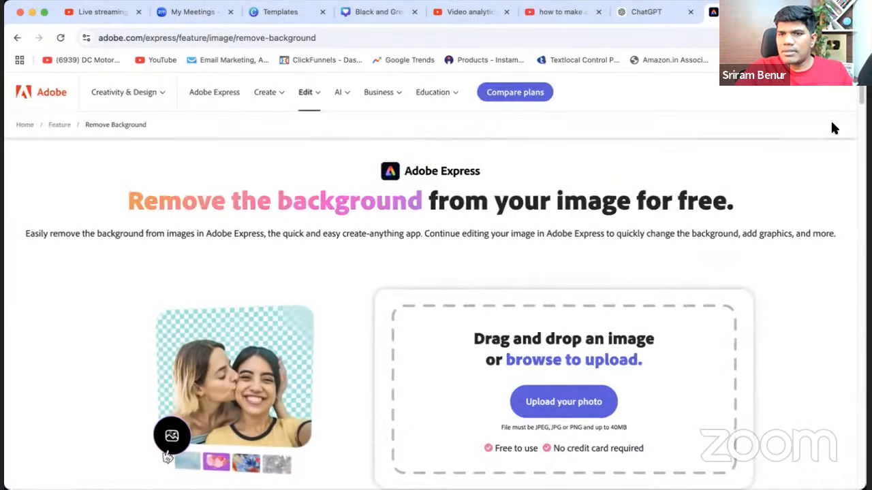
Upload the photo of the man in the blue blazer to the background remover and review the cutout.
{"action": "scroll", "coordinate": [856, 204], "scroll_direction": "down", "scroll_amount": 10}
{"action": "scroll", "coordinate": [477, 286], "scroll_direction": "up", "scroll_amount": 10}
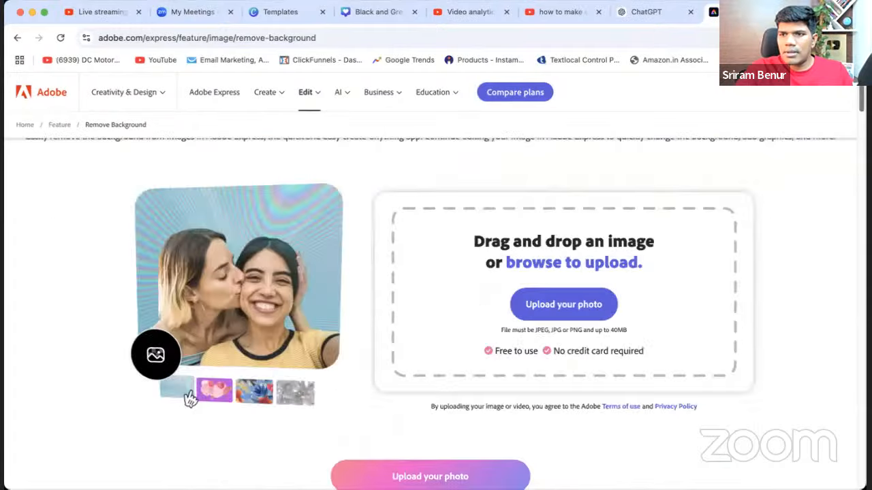
{"action": "scroll", "coordinate": [511, 225], "scroll_direction": "down", "scroll_amount": 2}
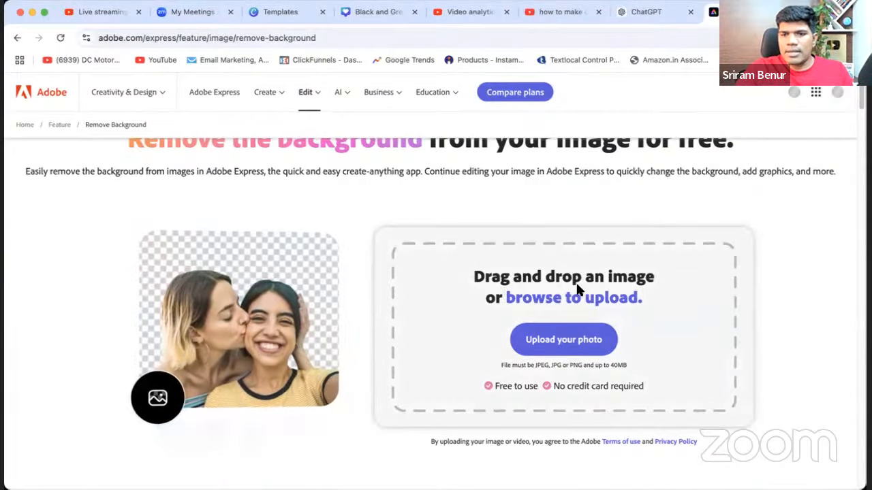
{"action": "left_click", "coordinate": [585, 337]}
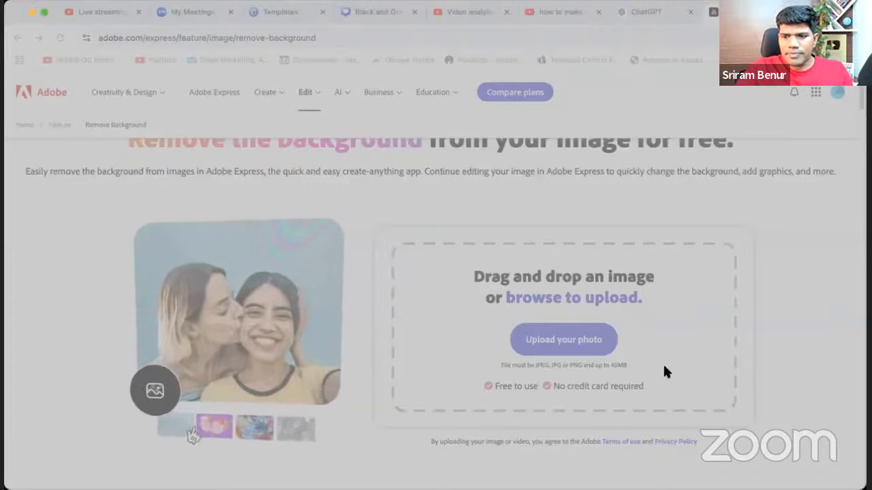
{"action": "left_click", "coordinate": [807, 419]}
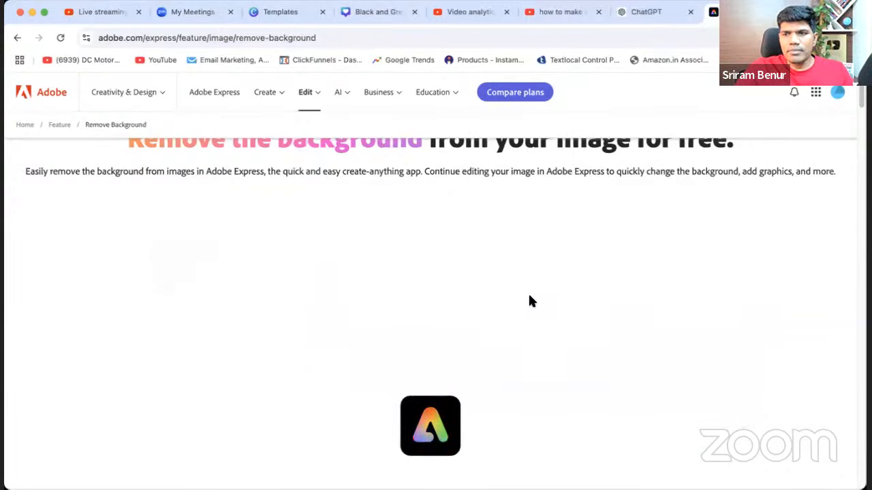
{"action": "scroll", "coordinate": [532, 301], "scroll_direction": "down", "scroll_amount": 1}
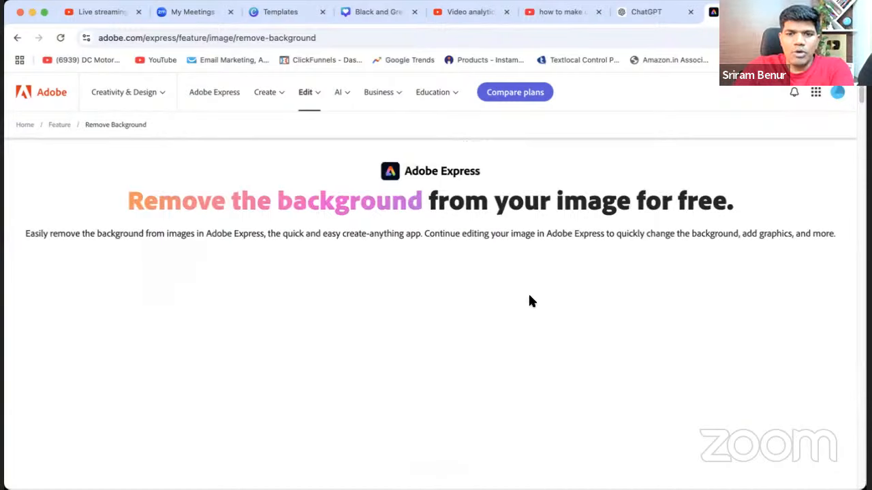
{"action": "scroll", "coordinate": [531, 301], "scroll_direction": "down", "scroll_amount": 2}
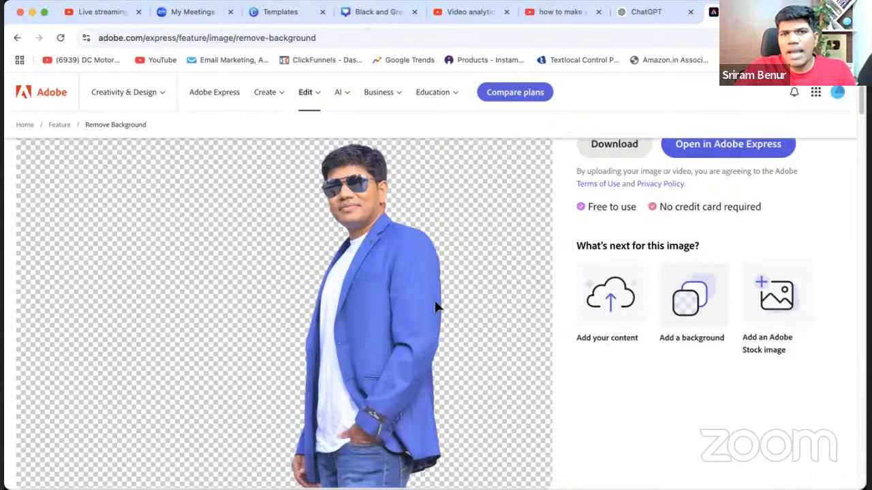
{"action": "scroll", "coordinate": [582, 323], "scroll_direction": "up", "scroll_amount": 2}
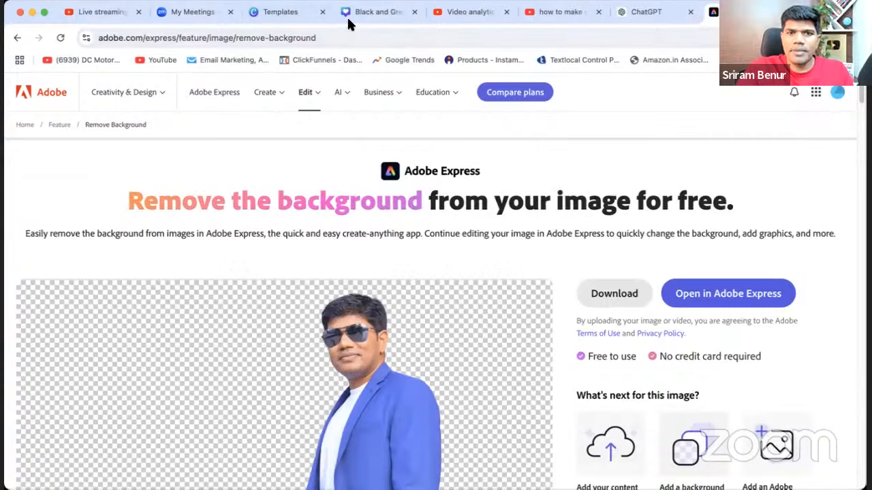
Switch back to the Canva thumbnail and upload the background-free photo of the pointing man.
{"action": "left_click", "coordinate": [364, 12]}
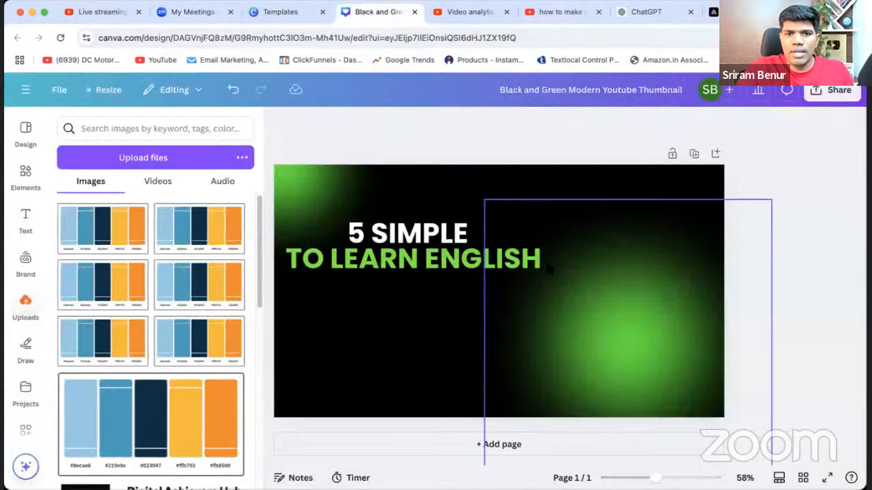
{"action": "left_click", "coordinate": [156, 168]}
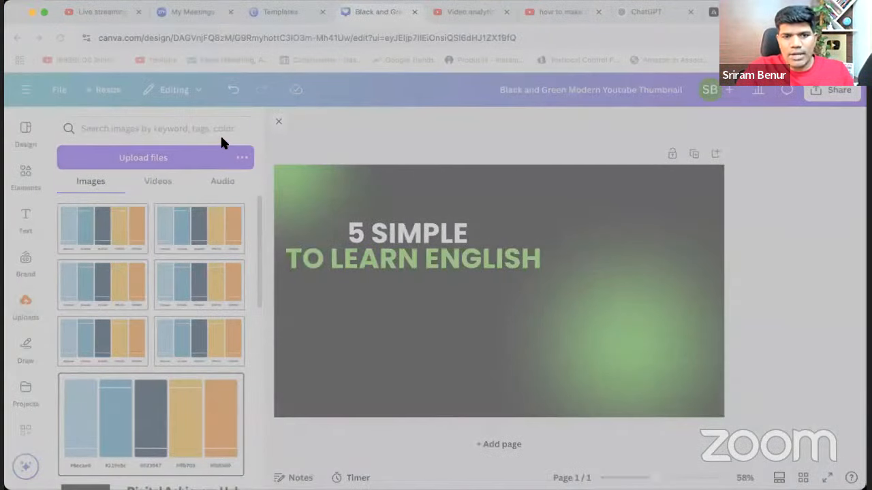
{"action": "left_click", "coordinate": [812, 417]}
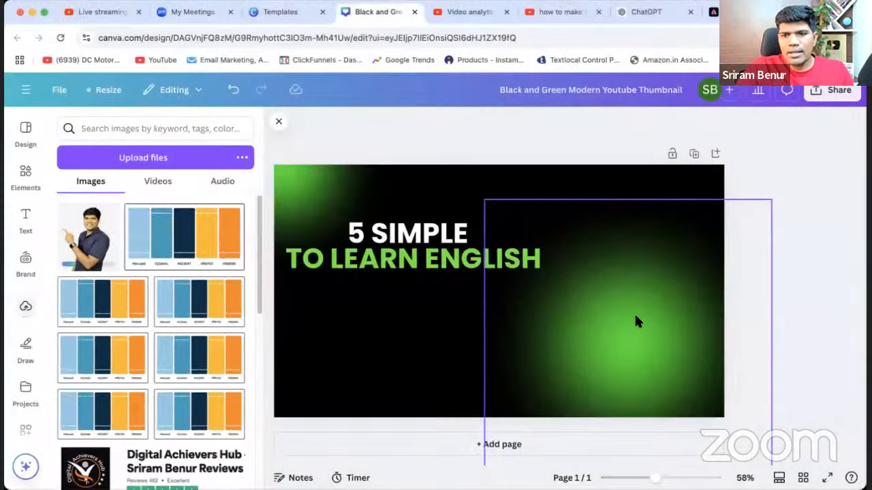
Add the uploaded photo of the pointing man to the thumbnail and delete the duplicate copy.
{"action": "double_click", "coordinate": [93, 238]}
{"action": "left_click_drag", "start_coordinate": [497, 332], "coordinate": [609, 359]}
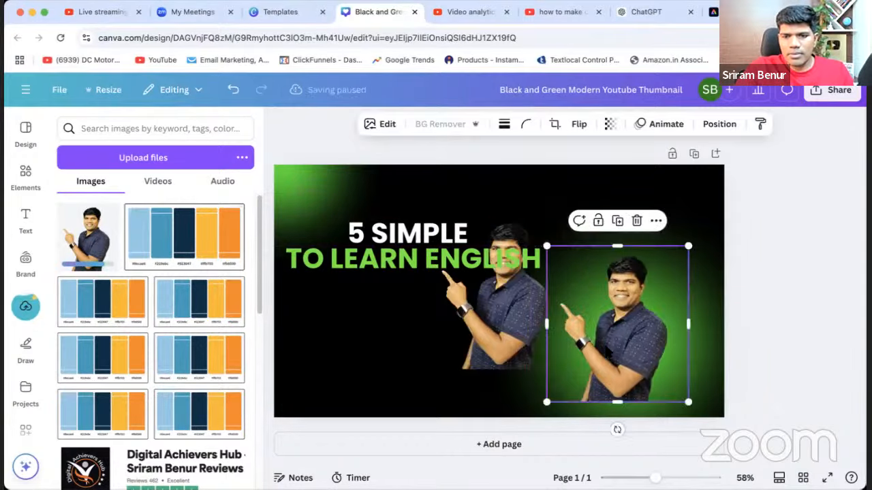
{"action": "key", "text": "Delete"}
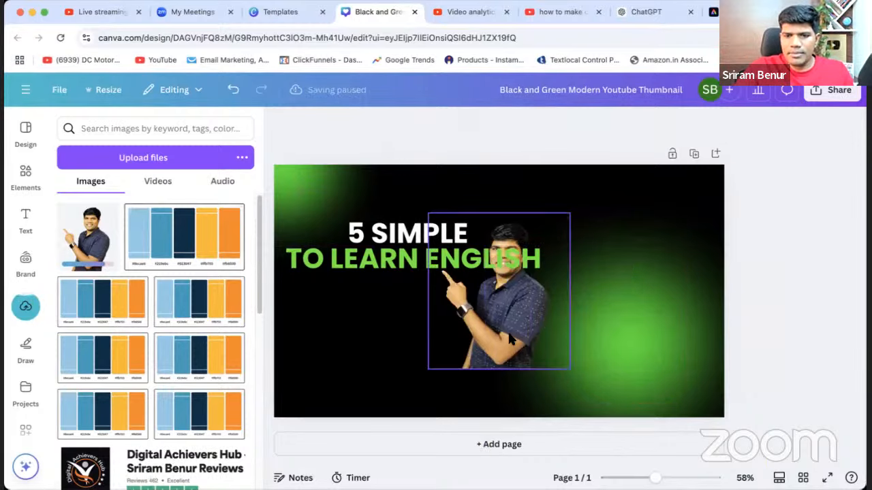
Move the man's photo to the thumbnail's right side and enlarge it to about full height, with his finger pointing at the headline.
{"action": "left_click_drag", "start_coordinate": [510, 337], "coordinate": [655, 384]}
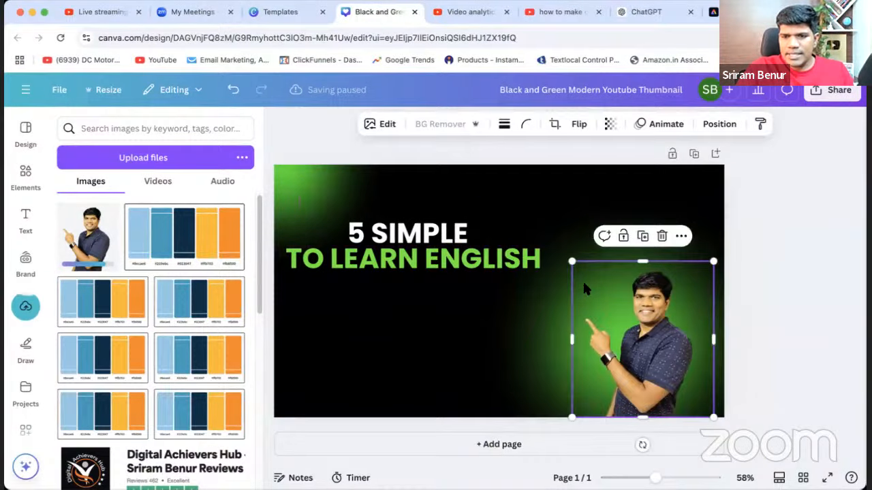
{"action": "left_click_drag", "start_coordinate": [572, 263], "coordinate": [474, 153]}
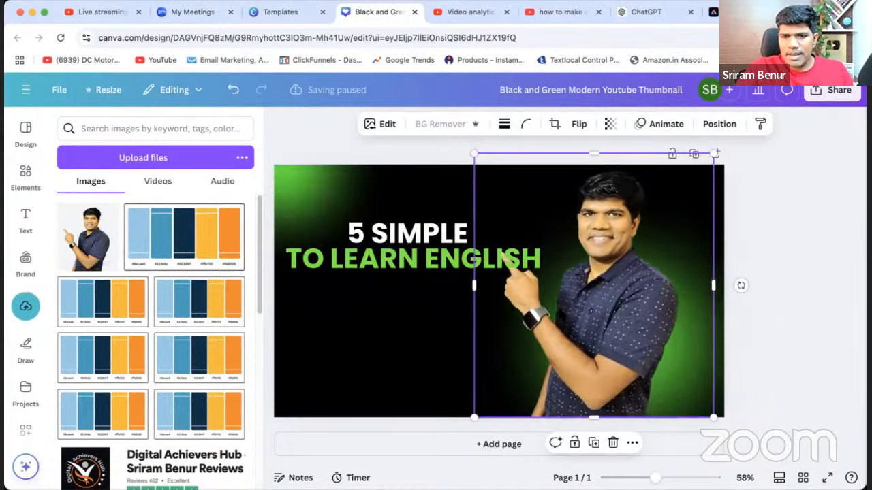
{"action": "left_click_drag", "start_coordinate": [567, 327], "coordinate": [660, 342]}
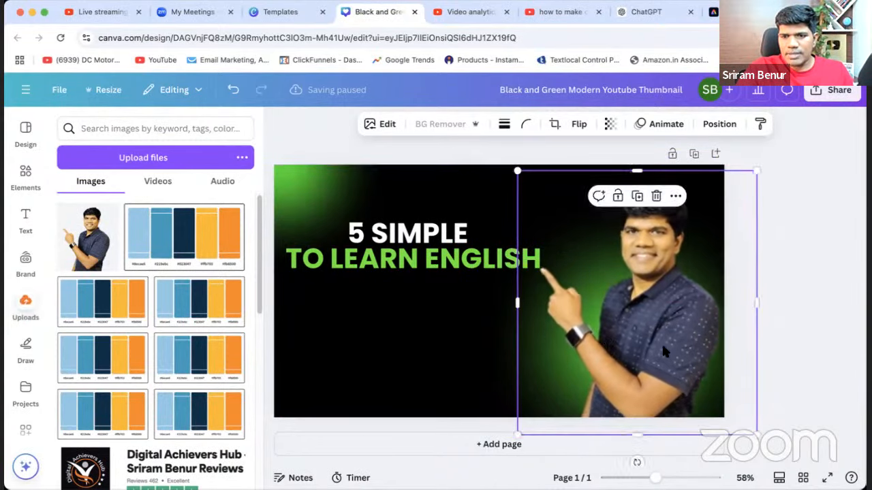
{"action": "left_click", "coordinate": [791, 300]}
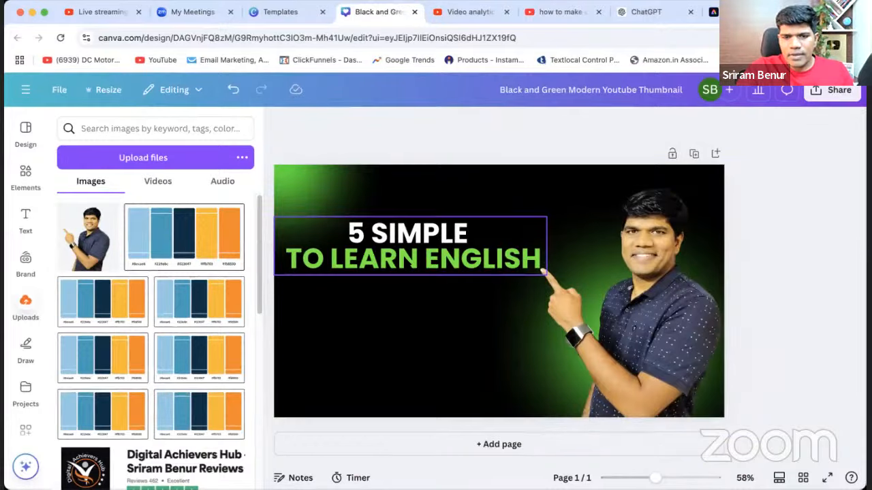
Add "TIPS" after "5 SIMPLE" in the headline's white line.
{"action": "left_click", "coordinate": [474, 253]}
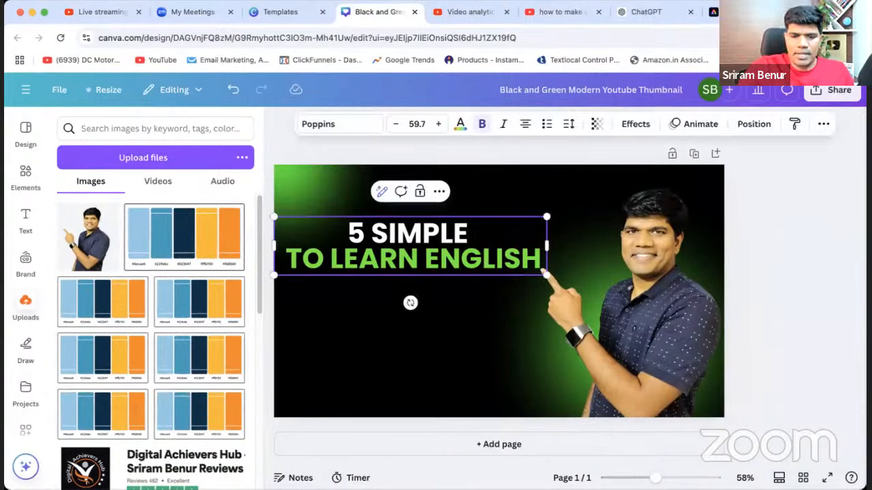
{"action": "type", "text": "TIPS"}
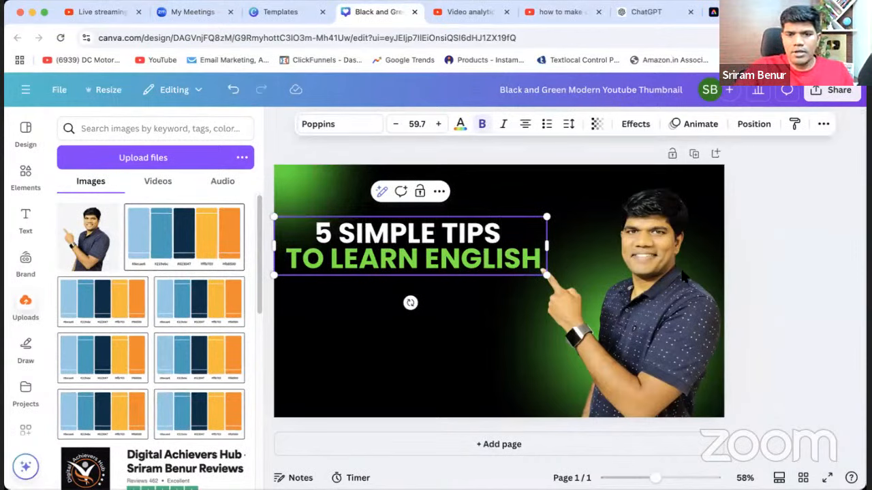
{"action": "left_click", "coordinate": [776, 296]}
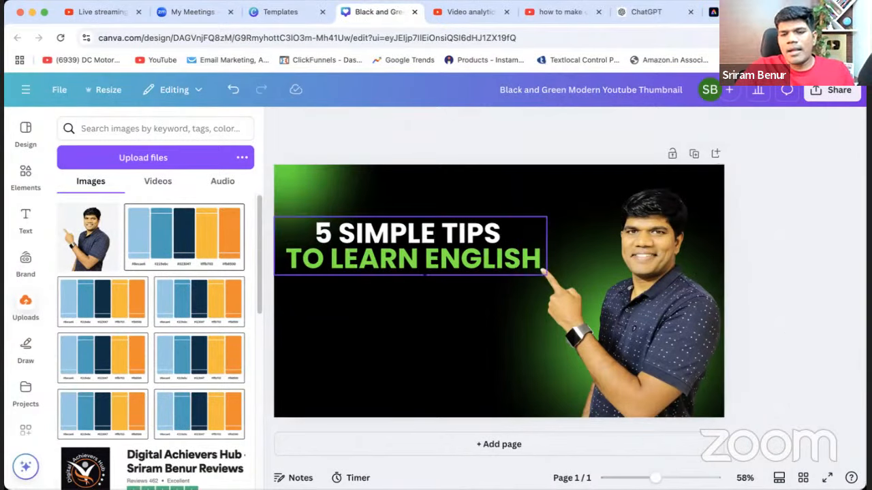
Duplicate the headline text box and place the copy directly below the original headline.
{"action": "left_click", "coordinate": [424, 260]}
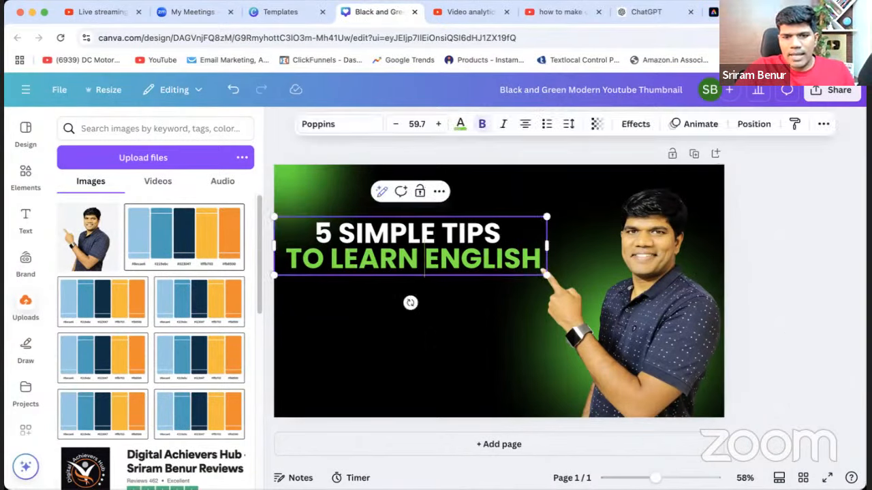
{"action": "key", "text": "Escape"}
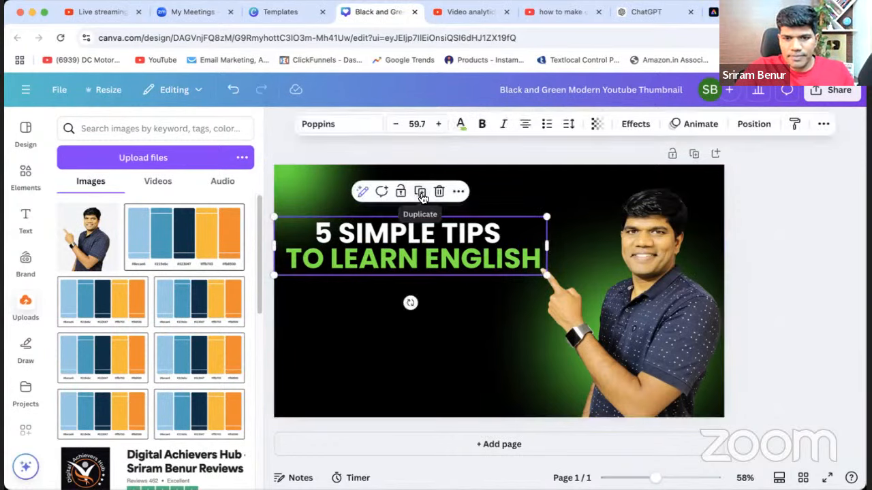
{"action": "left_click", "coordinate": [422, 200]}
{"action": "left_click_drag", "start_coordinate": [420, 250], "coordinate": [417, 318]}
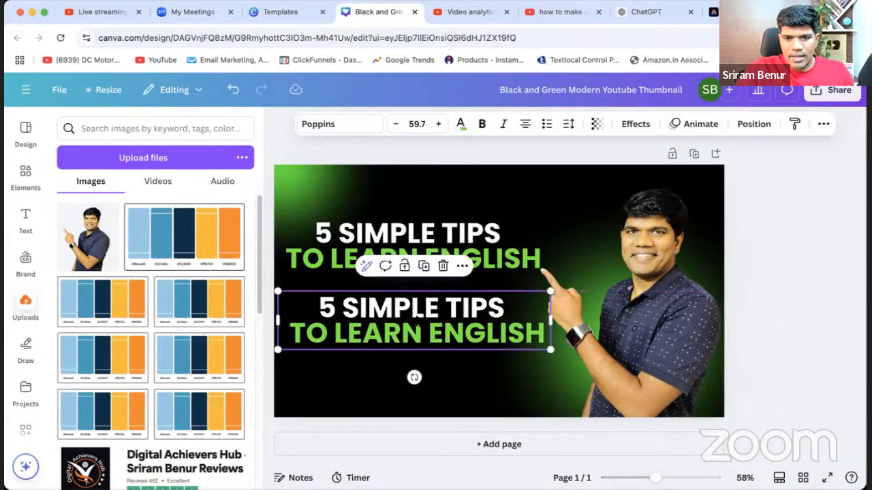
{"action": "double_click", "coordinate": [417, 319]}
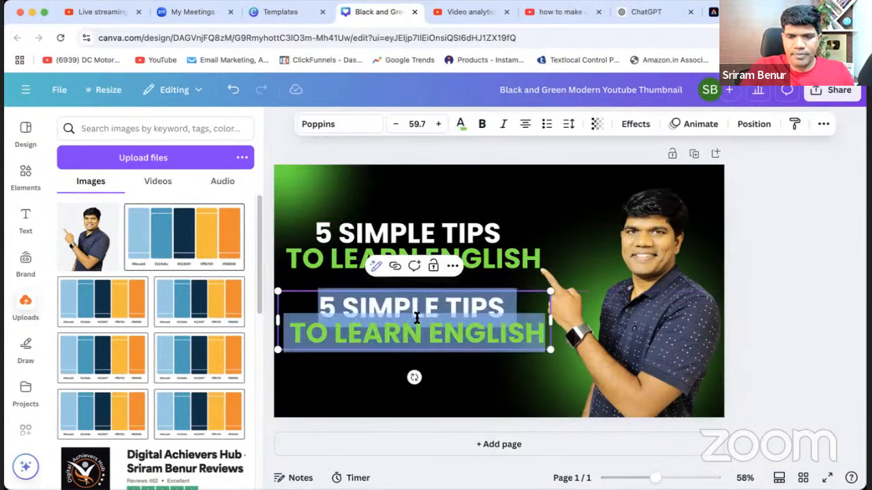
Search YouTube for "learn english in 30 minutes" and examine the thumbnails of the resulting videos.
{"action": "left_click", "coordinate": [534, 13]}
{"action": "left_click_drag", "start_coordinate": [289, 89], "coordinate": [175, 89]}
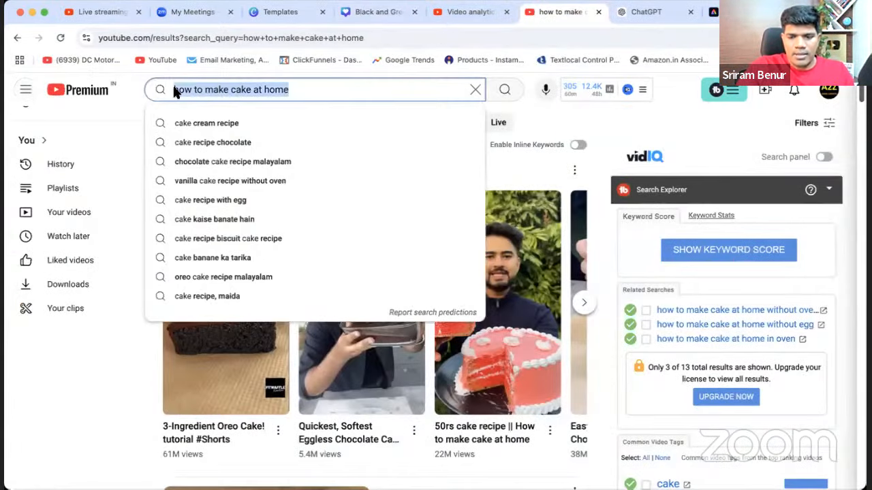
{"action": "type", "text": "learn english i"}
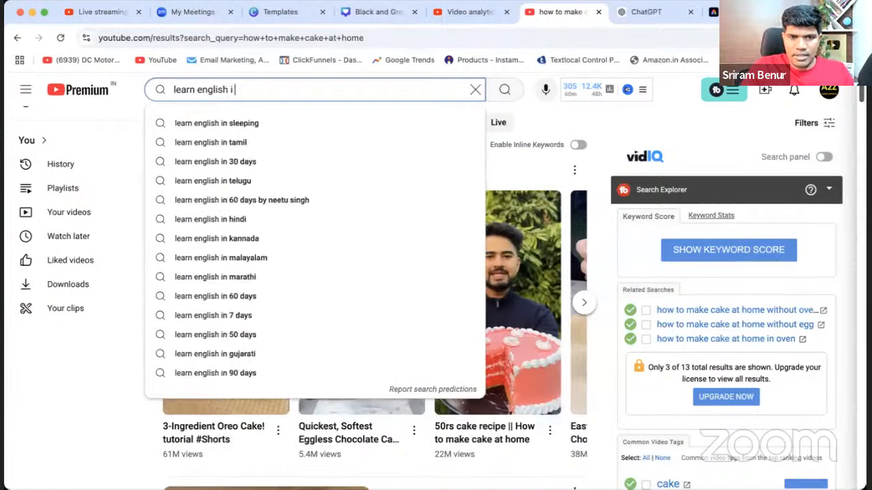
{"action": "key", "text": "BackSpace"}
{"action": "type", "text": "in "}
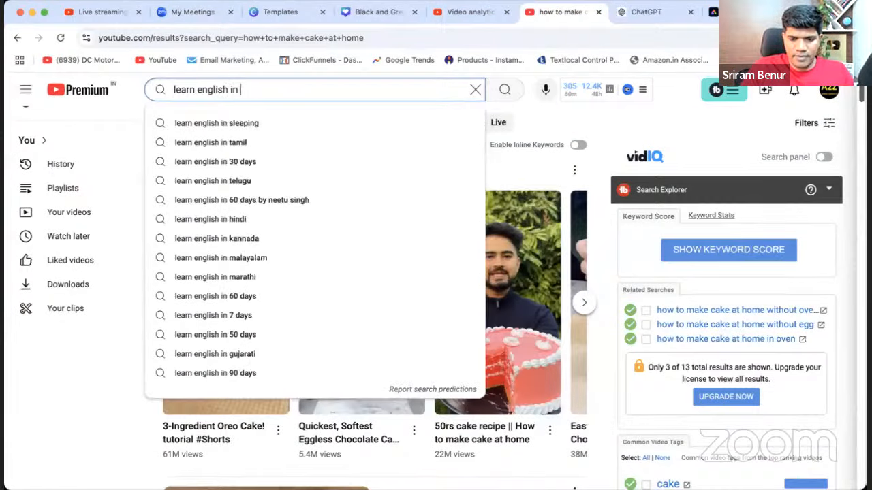
{"action": "type", "text": "30 minutes"}
{"action": "key", "text": "Return"}
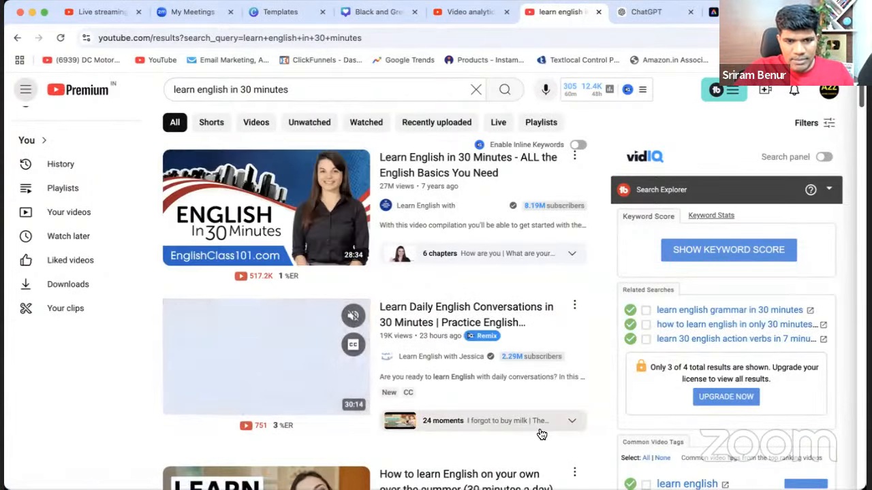
{"action": "scroll", "coordinate": [484, 431], "scroll_direction": "down", "scroll_amount": 3}
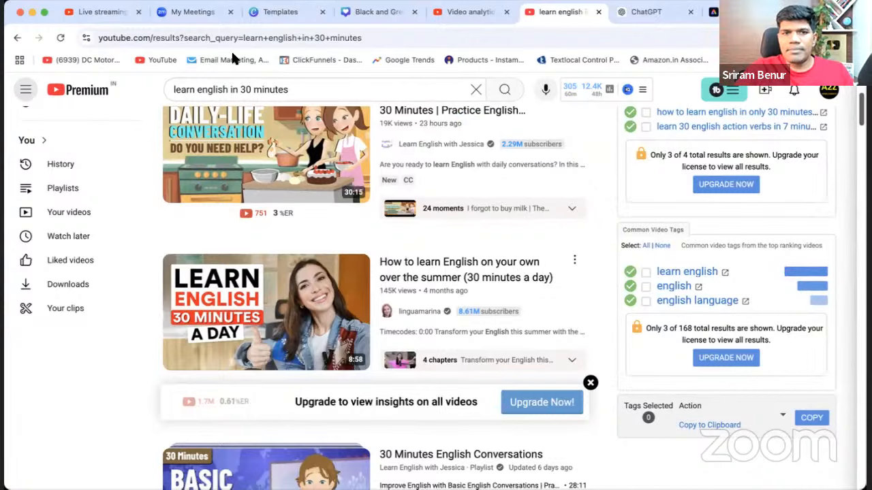
Switch back to the Canva thumbnail and replace the duplicated headline's text with "10 MINUTES" and "A DAY" on two lines.
{"action": "left_click", "coordinate": [281, 12]}
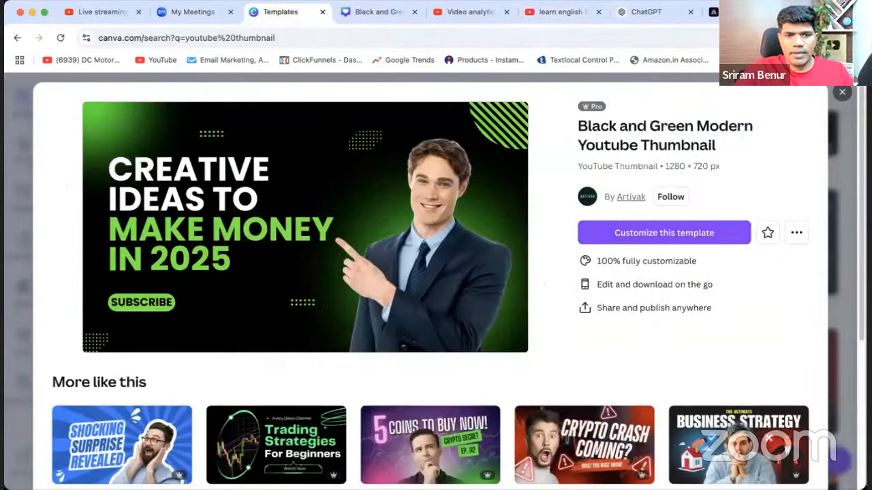
{"action": "left_click", "coordinate": [368, 11]}
{"action": "double_click", "coordinate": [380, 333]}
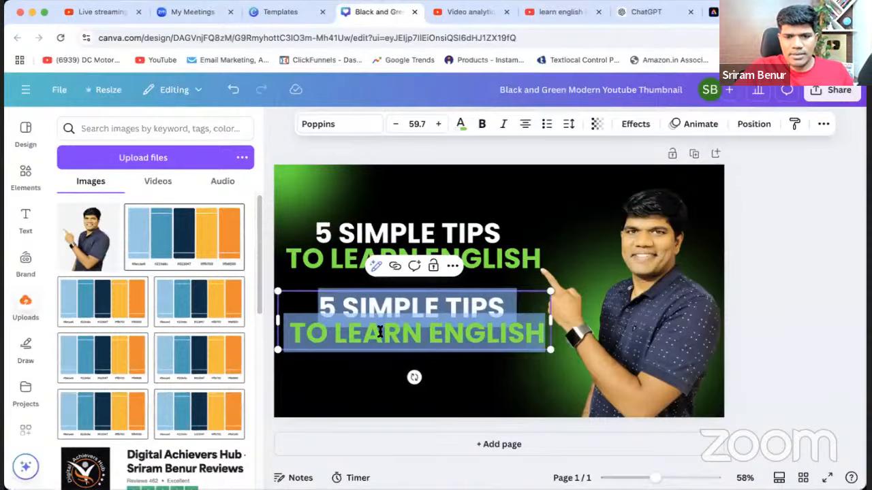
{"action": "type", "text": "10"}
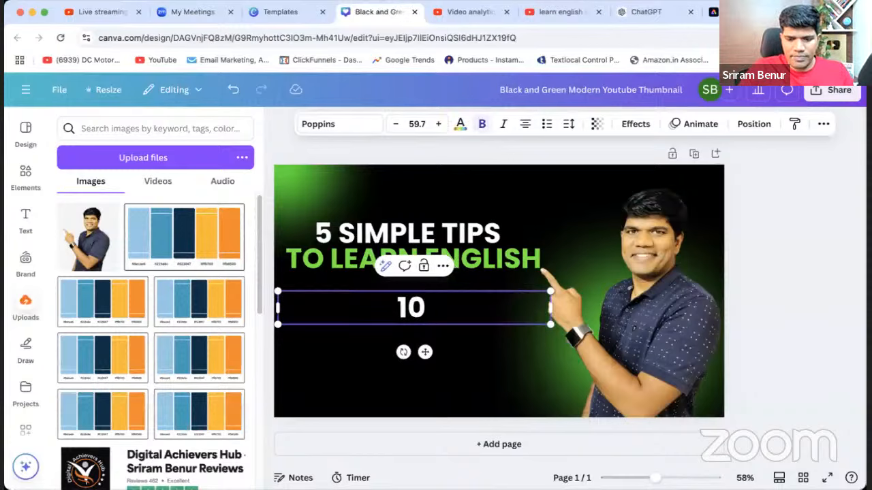
{"action": "type", "text": " MINUTES"}
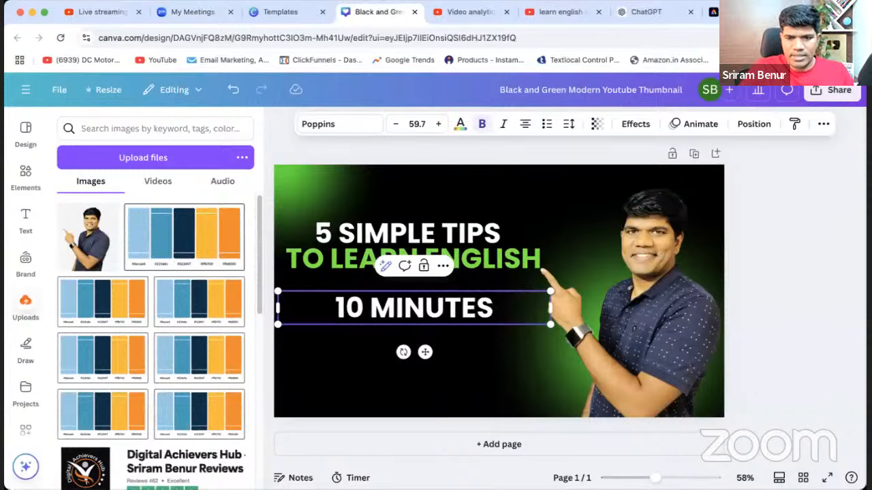
{"action": "key", "text": "Return"}
{"action": "type", "text": "A"}
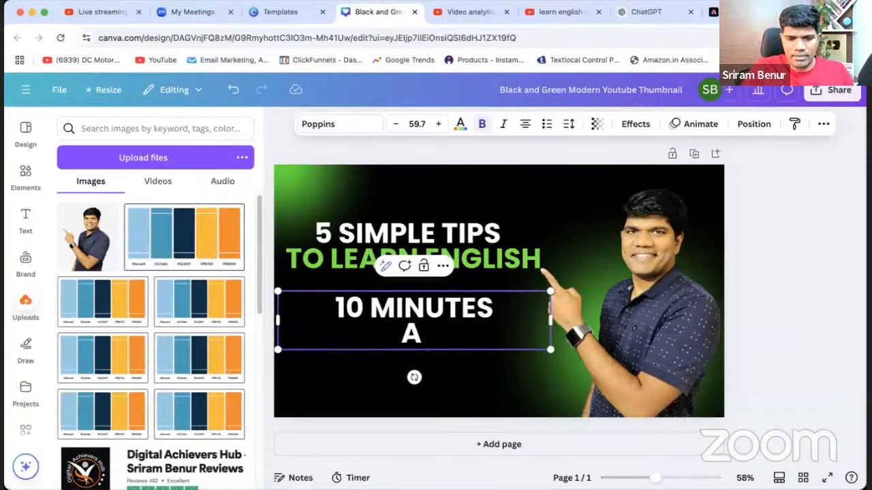
{"action": "type", "text": " DAY"}
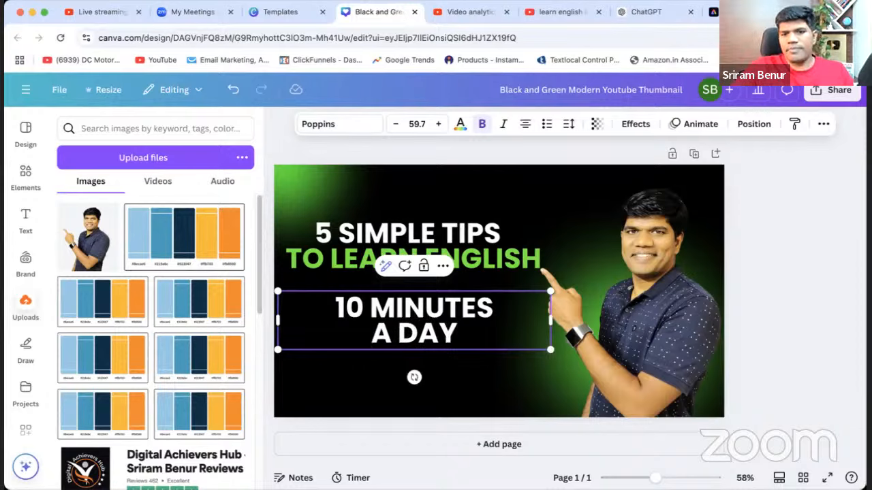
{"action": "left_click", "coordinate": [820, 339]}
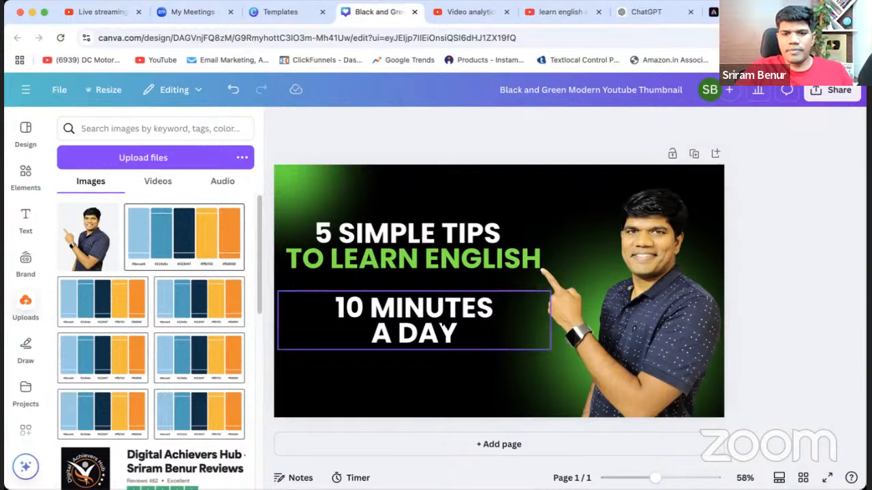
Move "10 MINUTES A DAY" slightly lower, then raise the main headline and enlarge it to about two-thirds of the thumbnail's width.
{"action": "left_click_drag", "start_coordinate": [443, 329], "coordinate": [444, 340]}
{"action": "left_click_drag", "start_coordinate": [411, 239], "coordinate": [411, 206]}
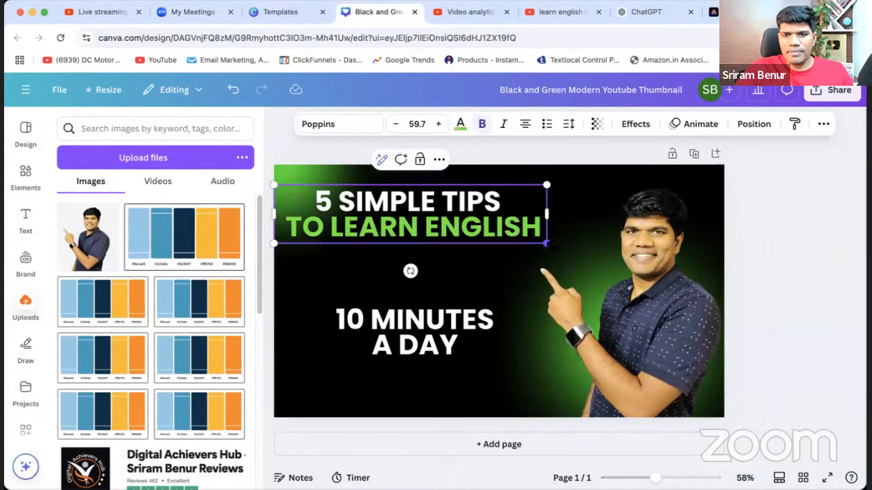
{"action": "left_click_drag", "start_coordinate": [546, 243], "coordinate": [586, 252]}
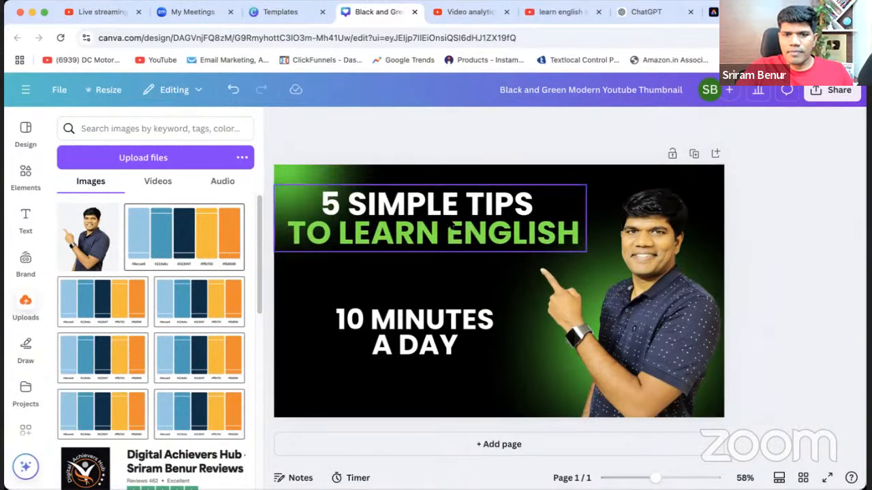
{"action": "left_click_drag", "start_coordinate": [449, 225], "coordinate": [450, 233]}
{"action": "left_click", "coordinate": [777, 293]}
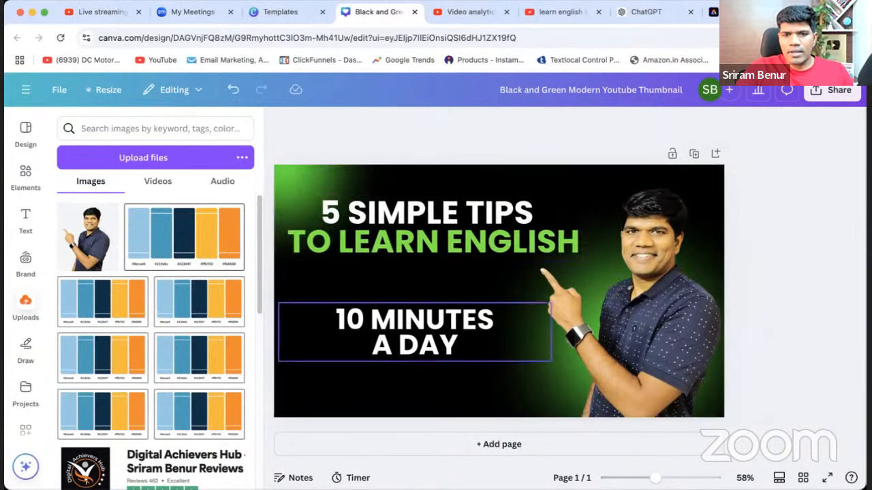
Narrow the "10 MINUTES A DAY" text box from both sides to fit its text and shift it slightly down and left.
{"action": "left_click", "coordinate": [411, 348]}
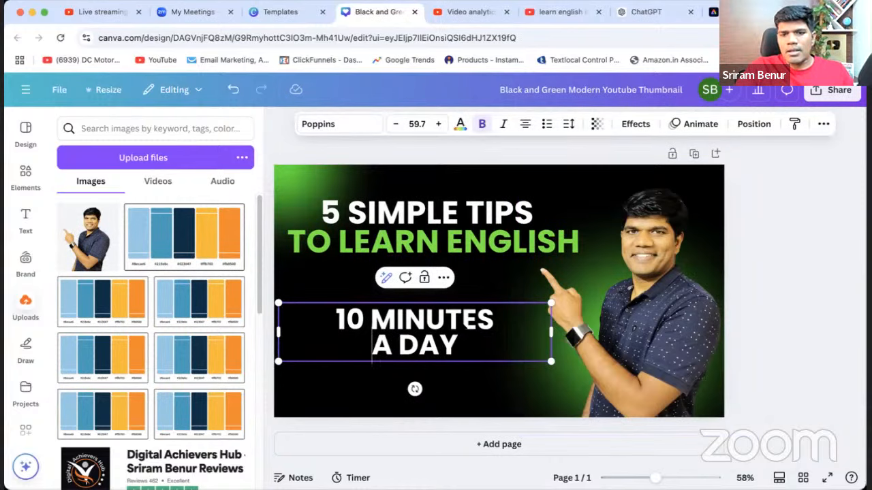
{"action": "left_click_drag", "start_coordinate": [277, 332], "coordinate": [362, 331]}
{"action": "left_click_drag", "start_coordinate": [557, 333], "coordinate": [525, 332]}
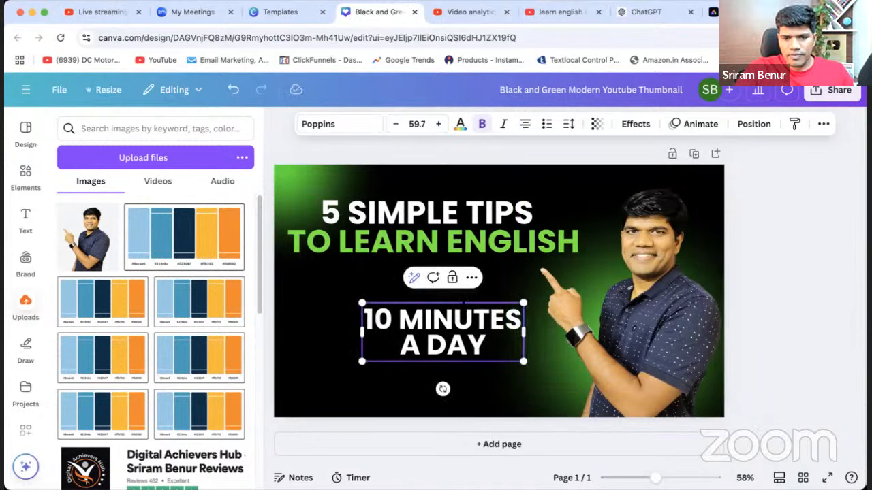
{"action": "left_click", "coordinate": [860, 343]}
{"action": "mouse_move", "coordinate": [431, 324]}
{"action": "left_mouse_down"}
{"action": "mouse_move", "coordinate": [406, 323]}
{"action": "mouse_move", "coordinate": [407, 334]}
{"action": "mouse_move", "coordinate": [419, 334]}
{"action": "left_mouse_up"}
{"action": "left_click", "coordinate": [800, 331]}
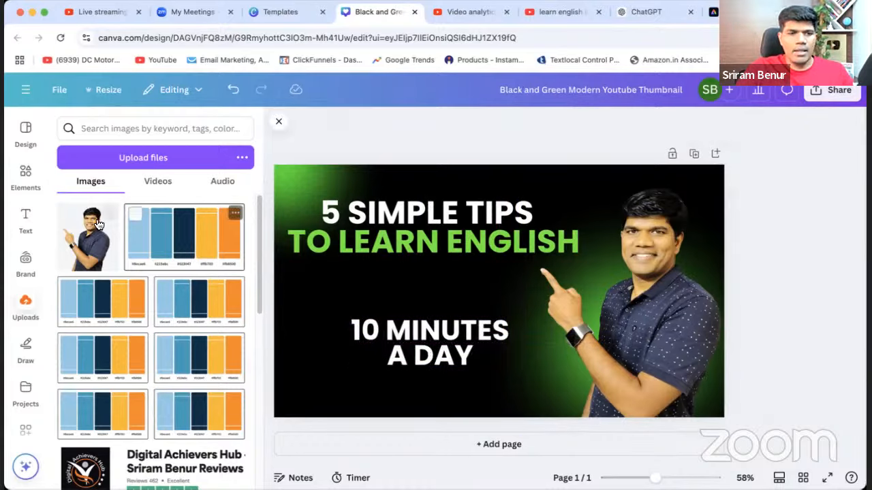
Search the design elements library for "arrow".
{"action": "left_click", "coordinate": [32, 221]}
{"action": "left_click", "coordinate": [34, 195]}
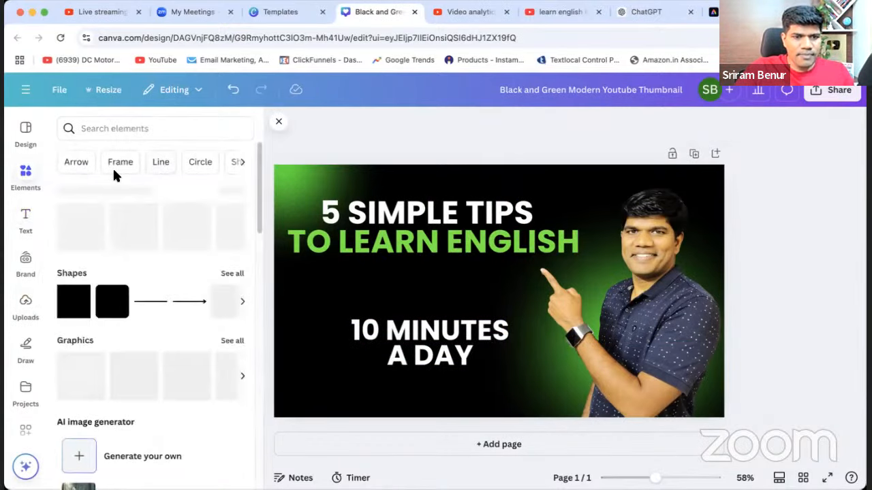
{"action": "left_click", "coordinate": [126, 133]}
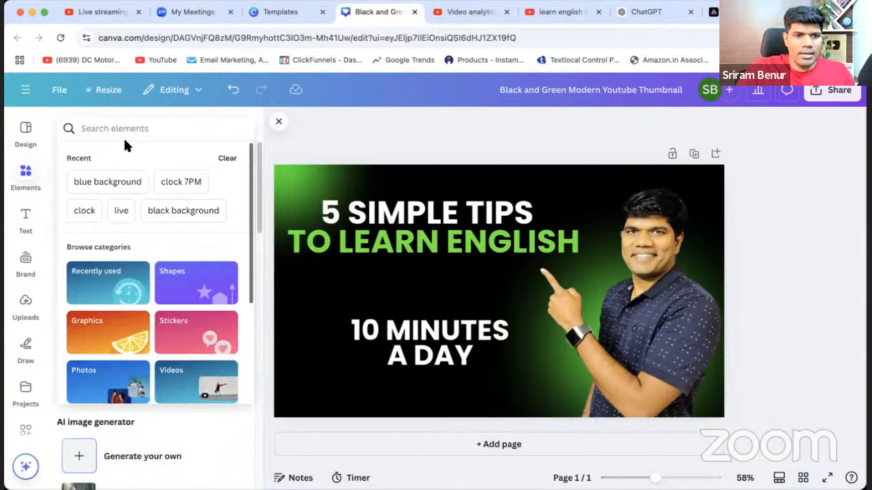
{"action": "type", "text": "a"}
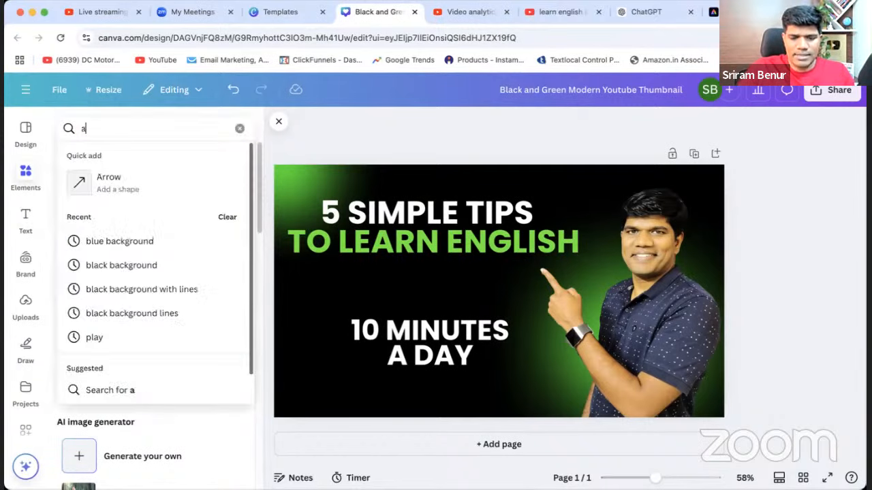
{"action": "type", "text": "rrow"}
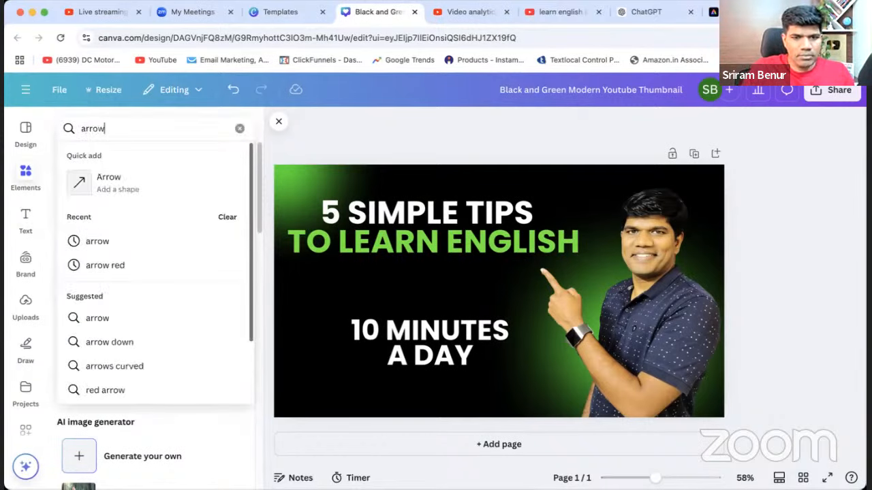
{"action": "key", "text": "Return"}
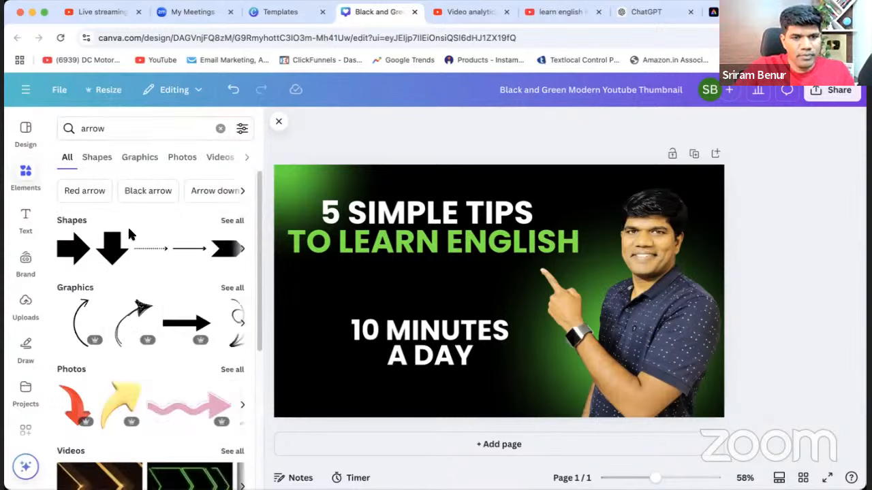
Browse the arrow photos in the elements library for one that suits the thumbnail.
{"action": "scroll", "coordinate": [171, 381], "scroll_direction": "down", "scroll_amount": 3}
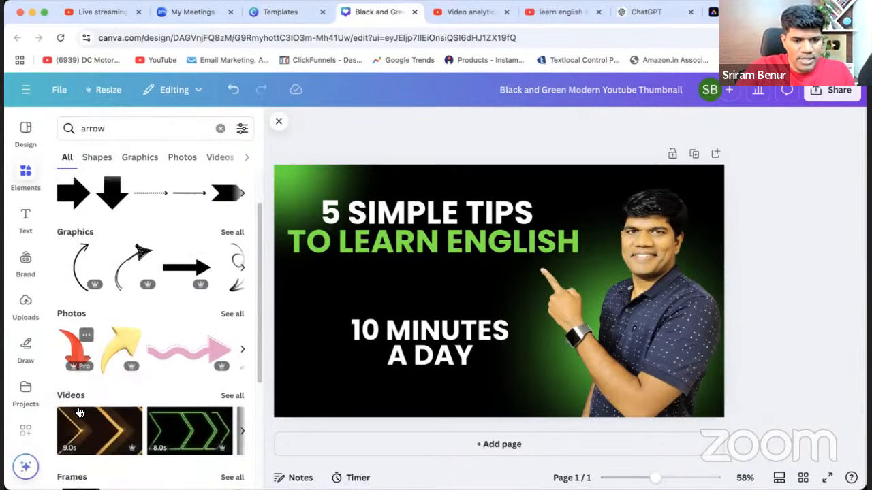
{"action": "left_click", "coordinate": [232, 304]}
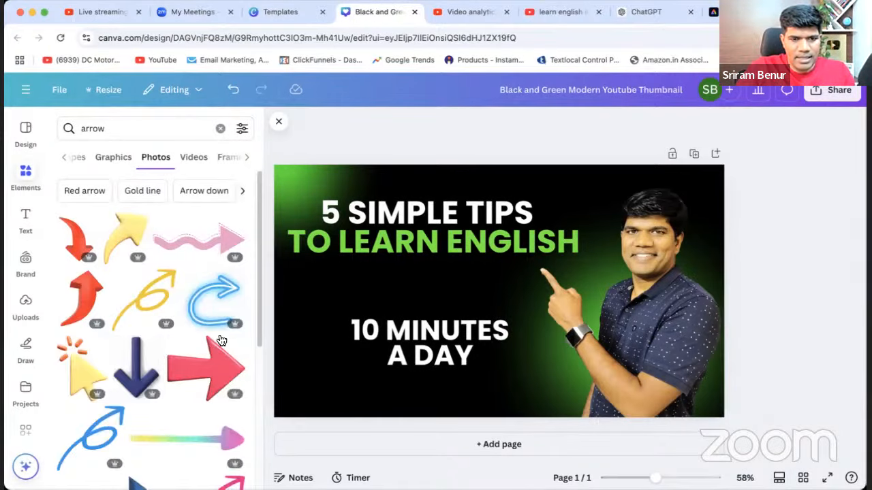
{"action": "scroll", "coordinate": [181, 380], "scroll_direction": "down", "scroll_amount": 1}
{"action": "scroll", "coordinate": [180, 381], "scroll_direction": "down", "scroll_amount": 4}
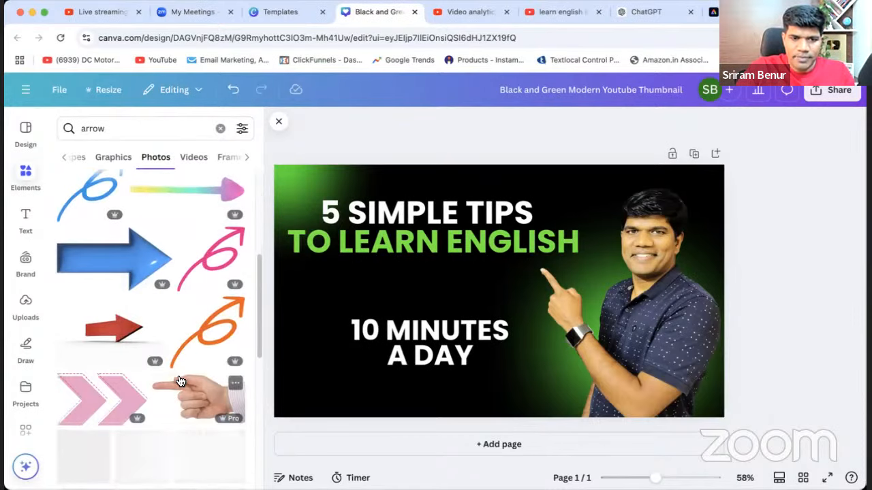
{"action": "scroll", "coordinate": [181, 381], "scroll_direction": "down", "scroll_amount": 3}
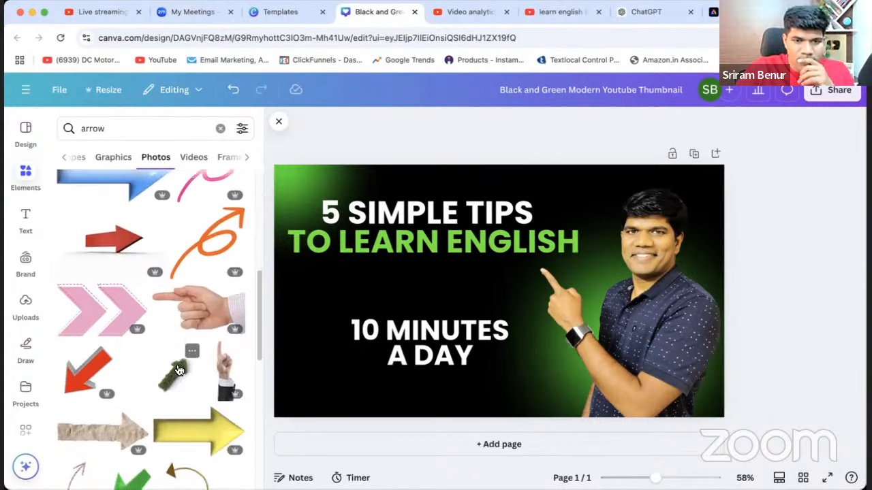
{"action": "scroll", "coordinate": [177, 370], "scroll_direction": "down", "scroll_amount": 8}
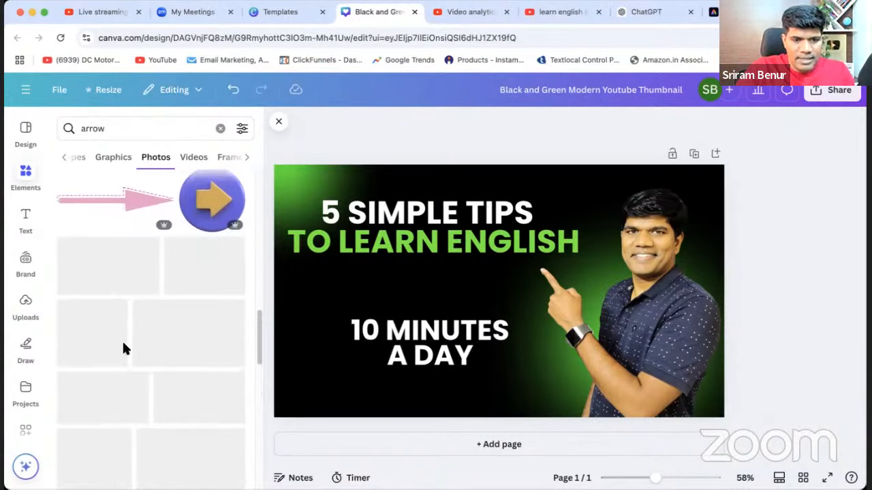
{"action": "scroll", "coordinate": [159, 376], "scroll_direction": "down", "scroll_amount": 10}
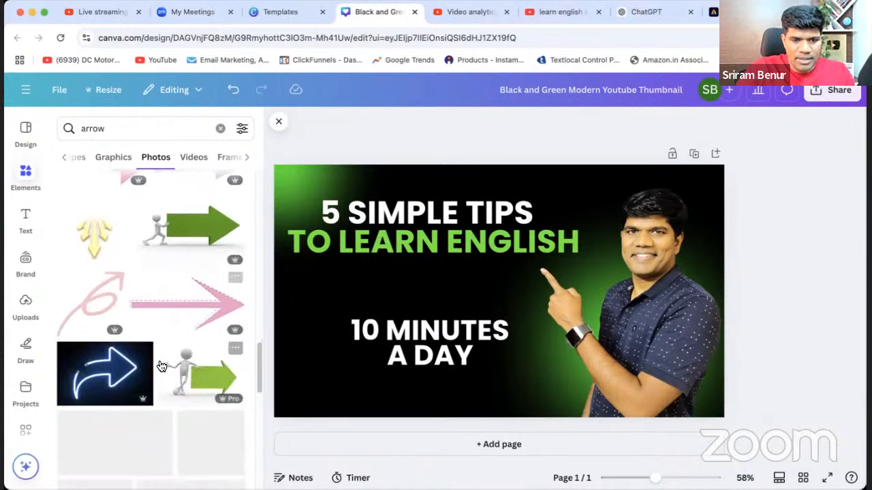
{"action": "scroll", "coordinate": [158, 355], "scroll_direction": "up", "scroll_amount": 10}
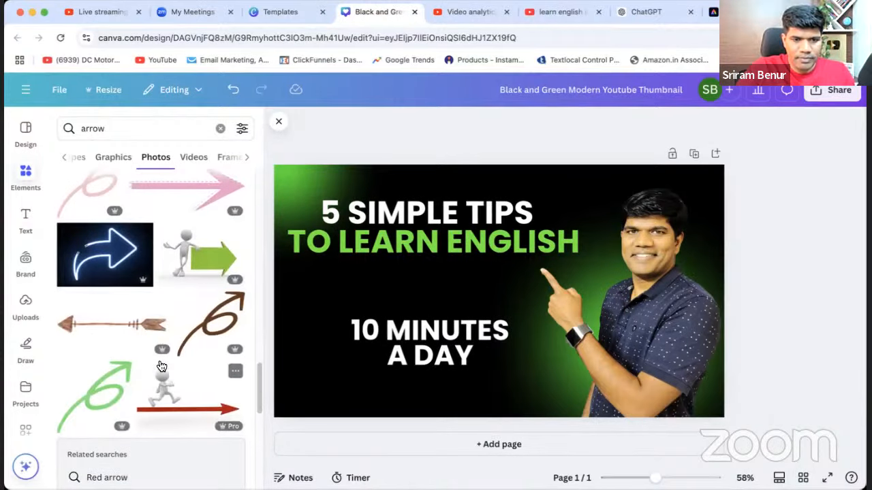
{"action": "scroll", "coordinate": [157, 355], "scroll_direction": "up", "scroll_amount": 5}
Insert the thick curved arrow that sweeps over and points down-right from the arrow graphics.
{"action": "left_click", "coordinate": [113, 157]}
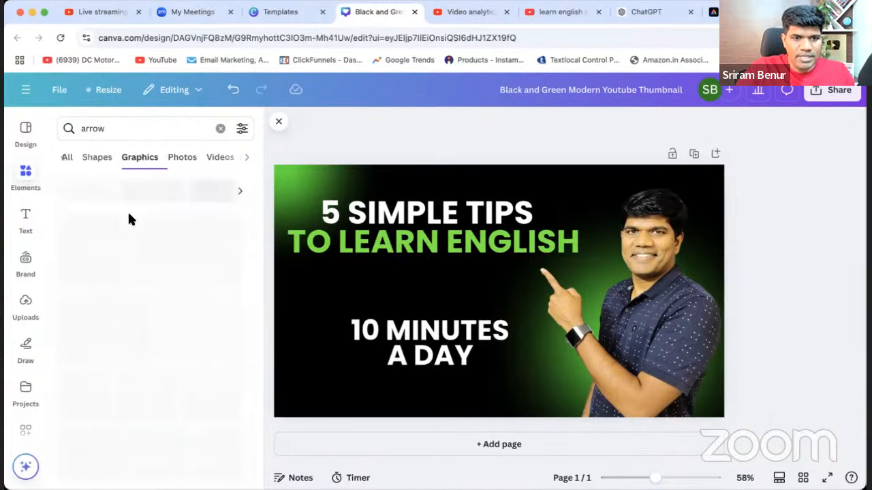
{"action": "scroll", "coordinate": [190, 320], "scroll_direction": "down", "scroll_amount": 3}
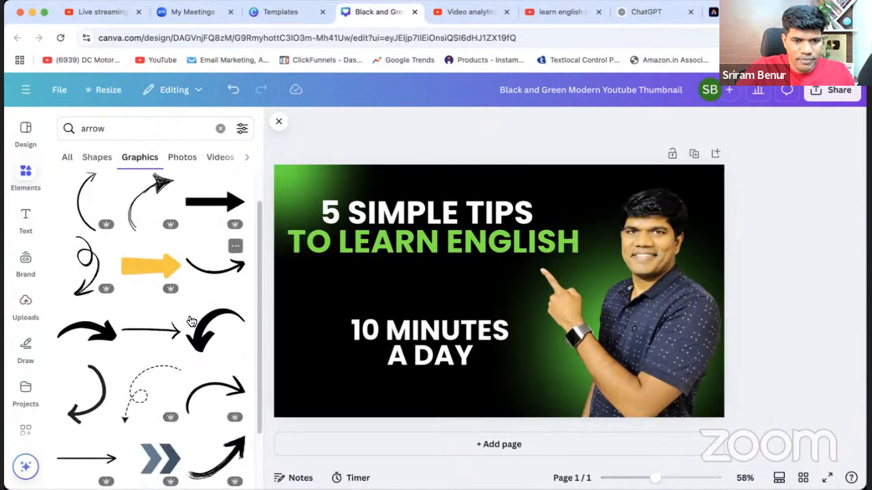
{"action": "scroll", "coordinate": [190, 320], "scroll_direction": "down", "scroll_amount": 1}
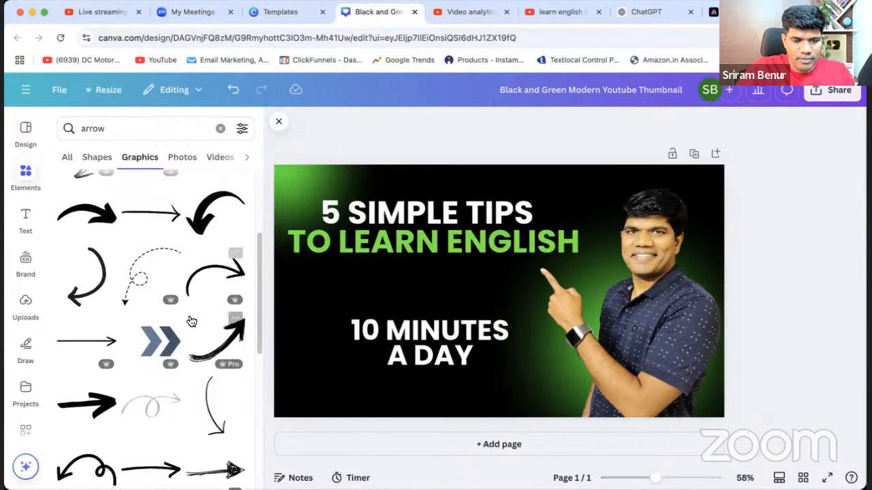
{"action": "left_click", "coordinate": [104, 217]}
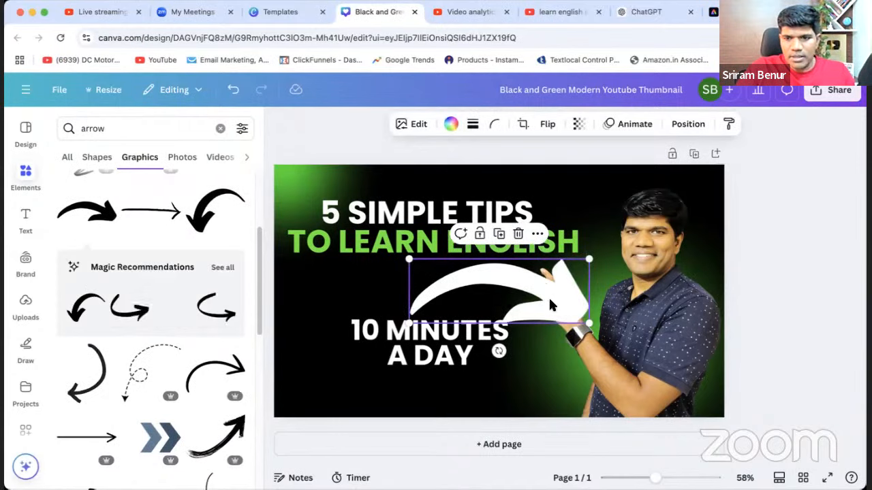
Recolour the curved arrow to red #ED1919.
{"action": "left_click", "coordinate": [452, 126]}
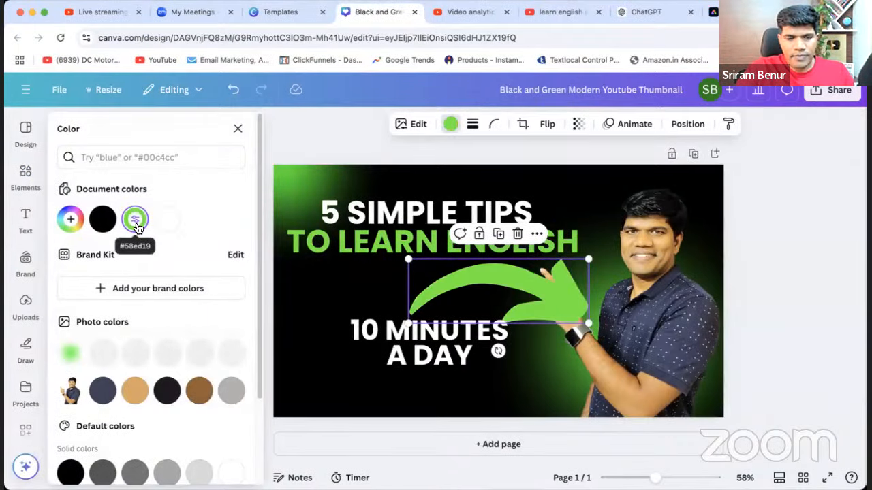
{"action": "left_click", "coordinate": [76, 224]}
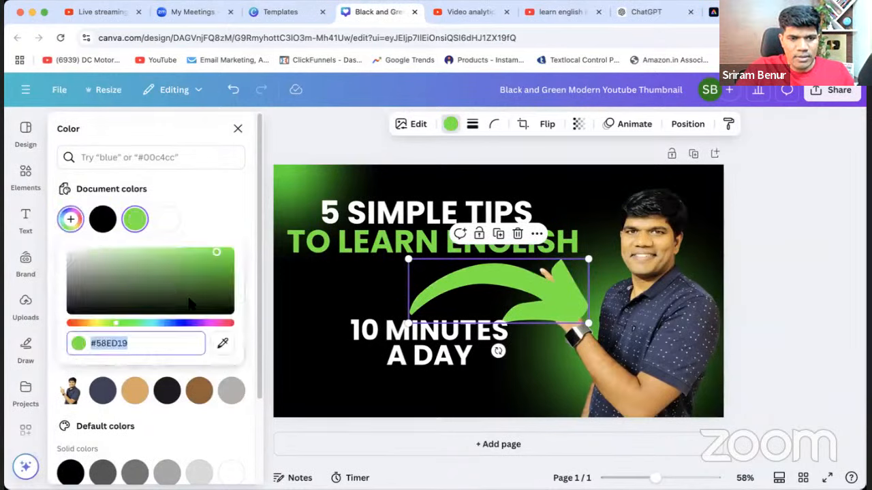
{"action": "left_click_drag", "start_coordinate": [118, 328], "coordinate": [66, 327]}
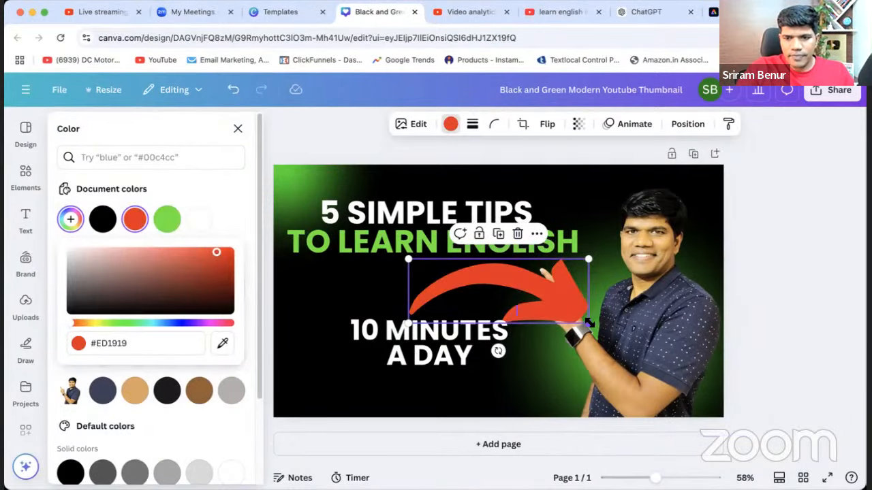
Shrink the red arrow to about half its size, tilt it clockwise and place it pointing down at the start of "10 MINUTES".
{"action": "left_click_drag", "start_coordinate": [589, 324], "coordinate": [498, 291]}
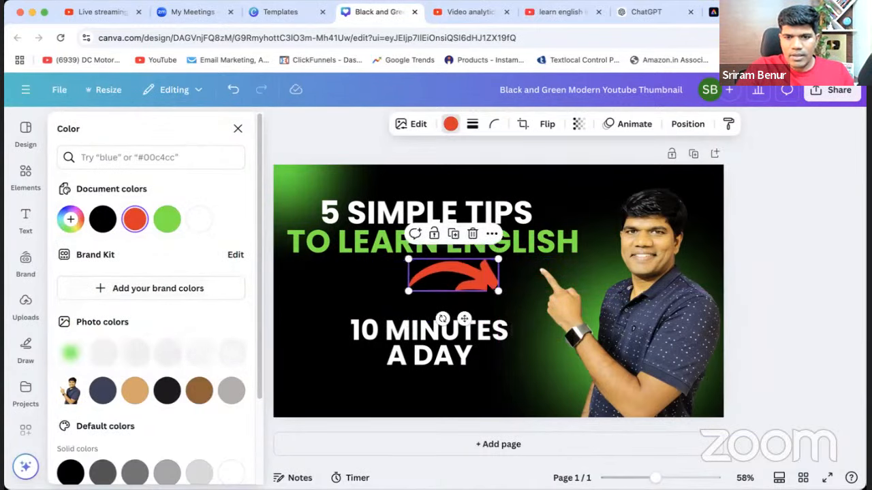
{"action": "left_click_drag", "start_coordinate": [442, 318], "coordinate": [446, 354]}
{"action": "left_click_drag", "start_coordinate": [477, 310], "coordinate": [355, 299]}
{"action": "left_click", "coordinate": [839, 304]}
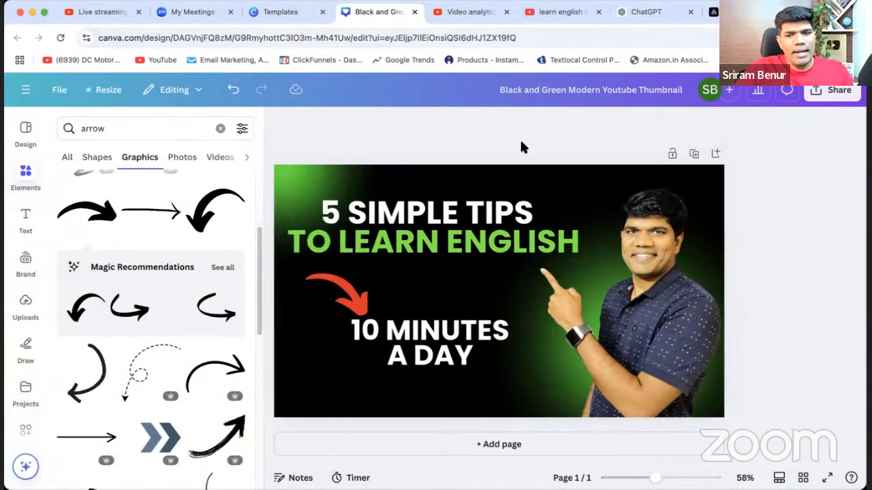
Delete the thumbnail's black background and the green glow in its upper-left corner.
{"action": "left_click", "coordinate": [485, 289]}
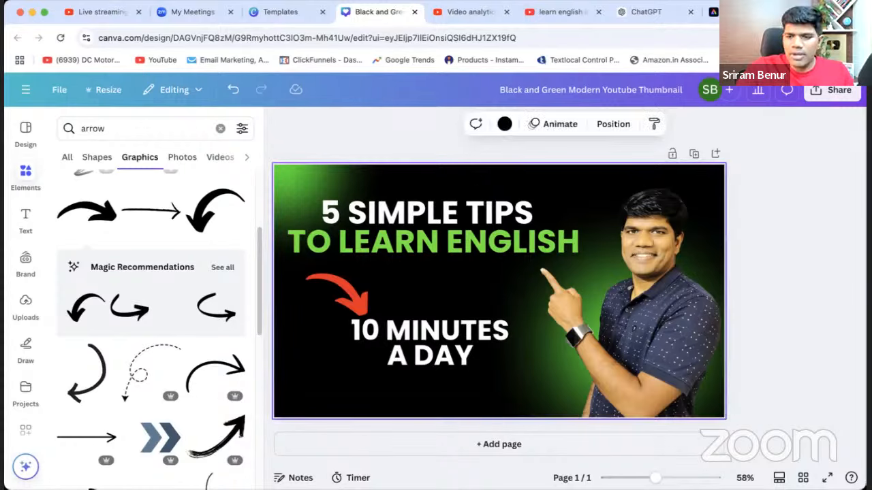
{"action": "key", "text": "Delete"}
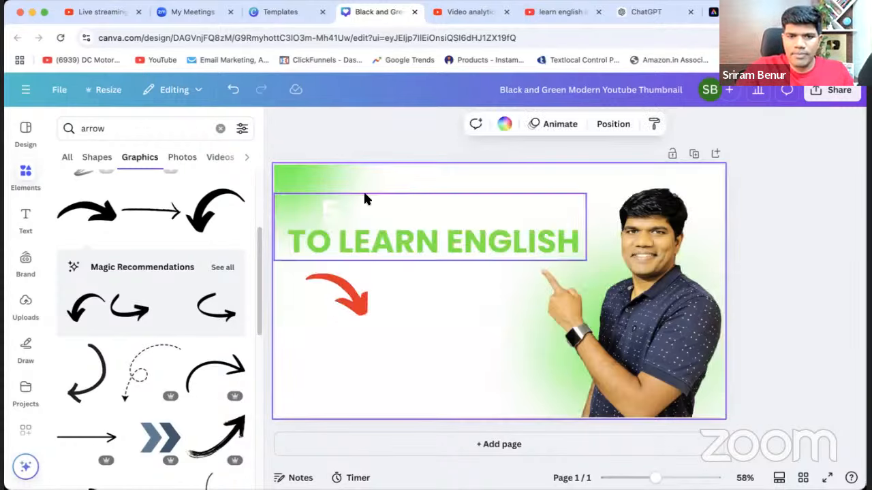
{"action": "left_click", "coordinate": [322, 182]}
{"action": "key", "text": "Delete"}
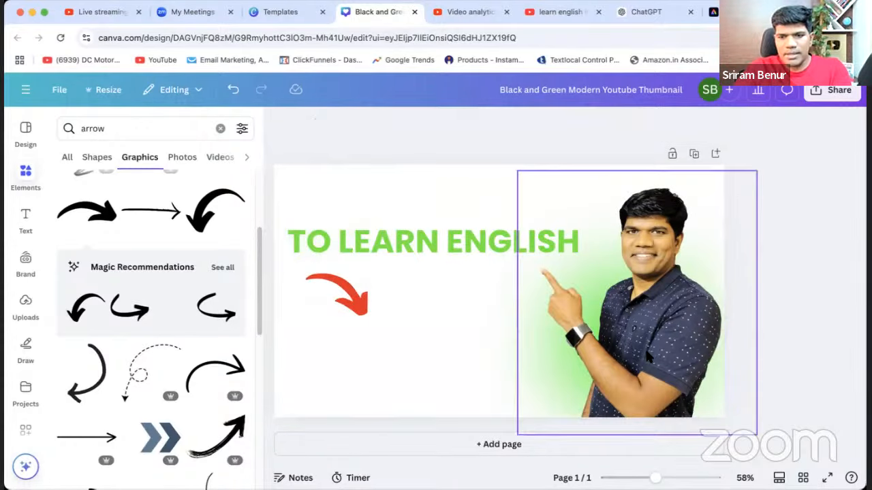
Move the presenter photo mostly off the canvas's right edge and delete the green glow behind it.
{"action": "left_click", "coordinate": [710, 399]}
{"action": "key", "text": "Delete"}
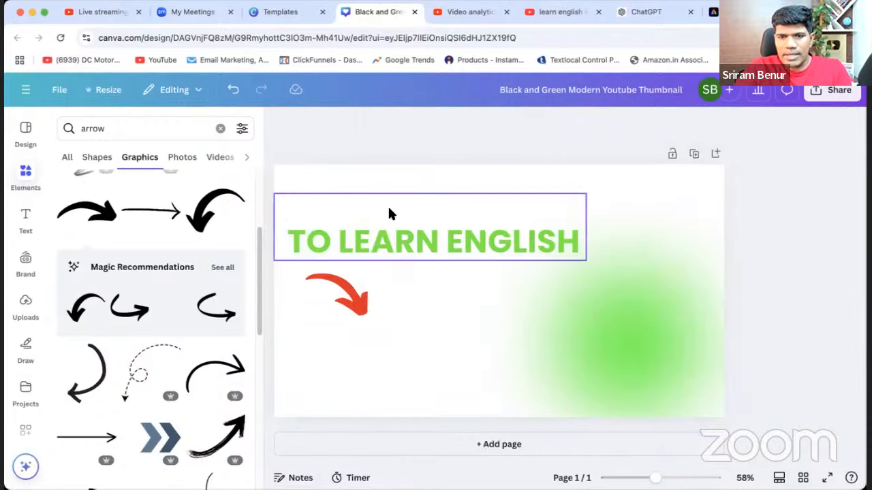
{"action": "key", "text": "ctrl+z"}
{"action": "left_click_drag", "start_coordinate": [657, 339], "coordinate": [779, 277]}
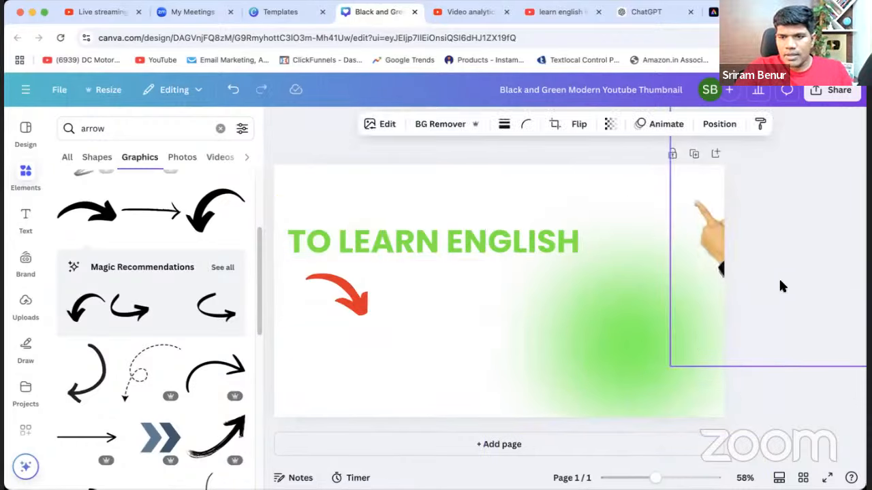
{"action": "left_click", "coordinate": [608, 398]}
{"action": "key", "text": "Delete"}
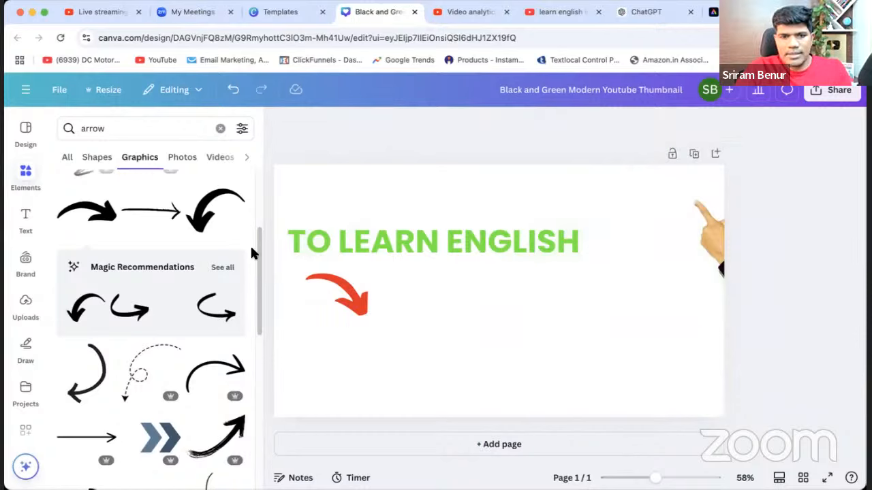
Search the design elements library for "black background".
{"action": "left_click", "coordinate": [25, 174]}
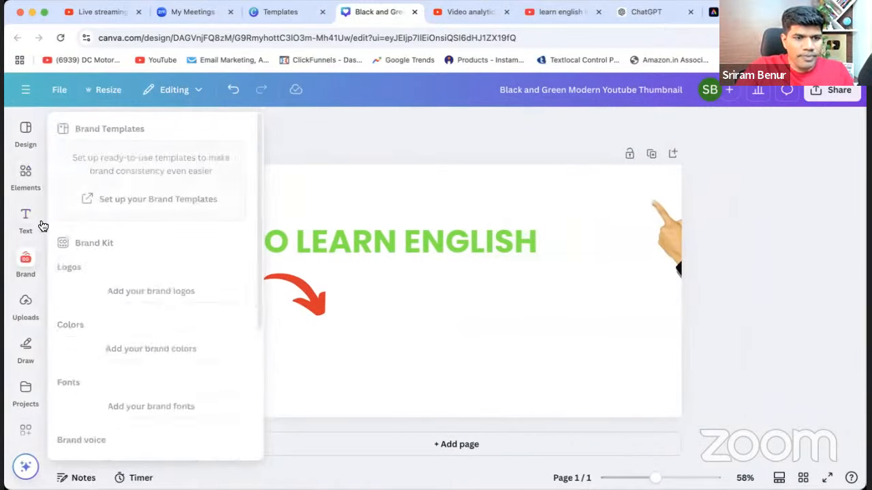
{"action": "left_click", "coordinate": [24, 148]}
{"action": "left_click", "coordinate": [25, 174]}
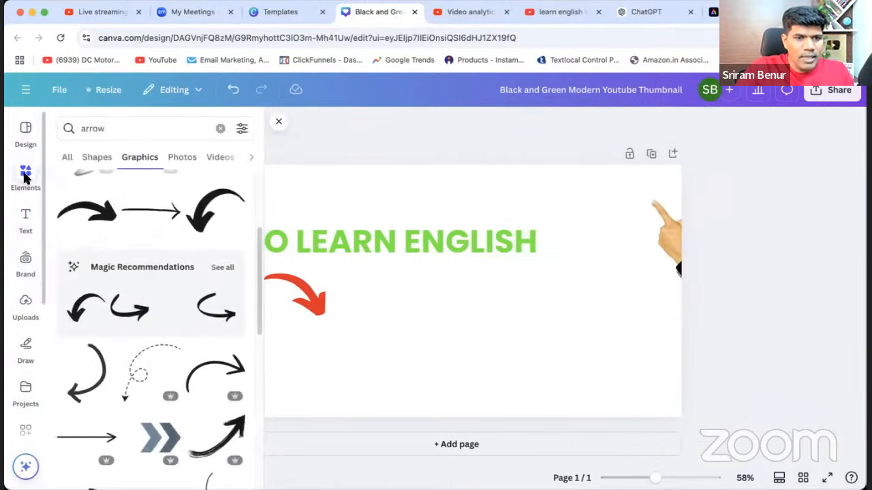
{"action": "left_click", "coordinate": [96, 129]}
{"action": "type", "text": "black ba"}
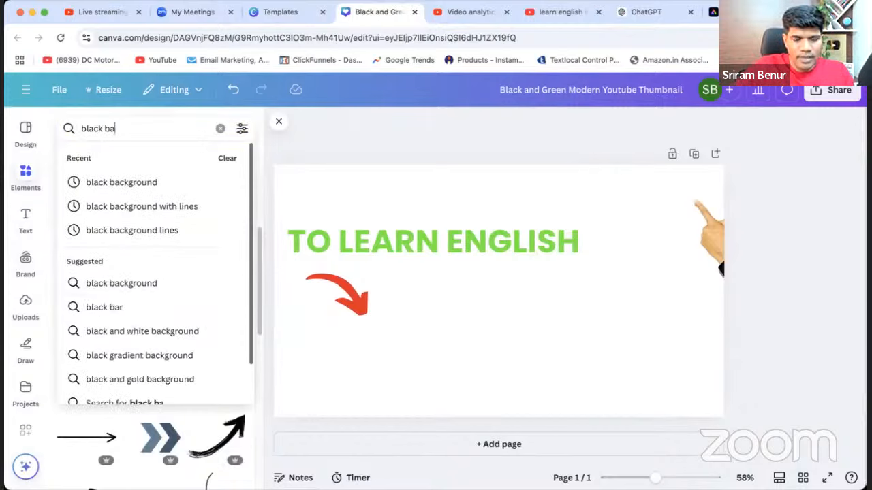
{"action": "left_click", "coordinate": [102, 178]}
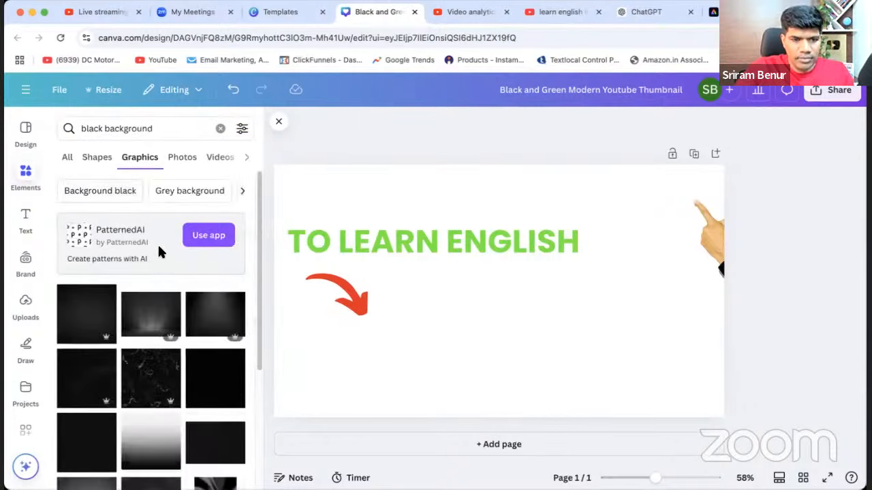
Try a square dark textured graphic from the black background results on the thumbnail and remove it.
{"action": "scroll", "coordinate": [148, 251], "scroll_direction": "down", "scroll_amount": 5}
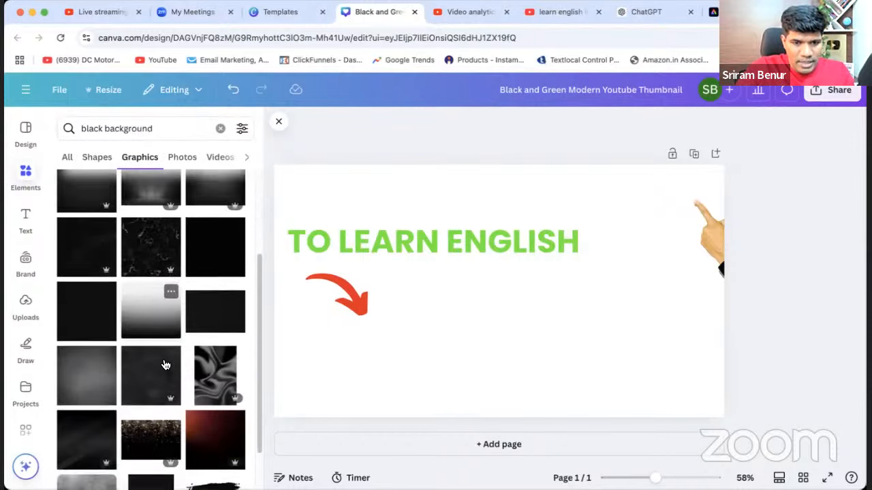
{"action": "scroll", "coordinate": [218, 301], "scroll_direction": "down", "scroll_amount": 5}
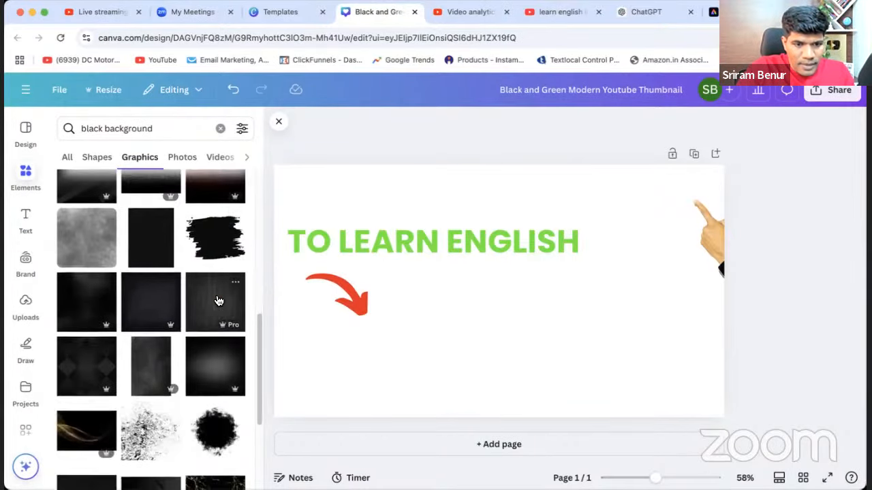
{"action": "scroll", "coordinate": [218, 301], "scroll_direction": "down", "scroll_amount": 1}
{"action": "scroll", "coordinate": [218, 301], "scroll_direction": "down", "scroll_amount": 10}
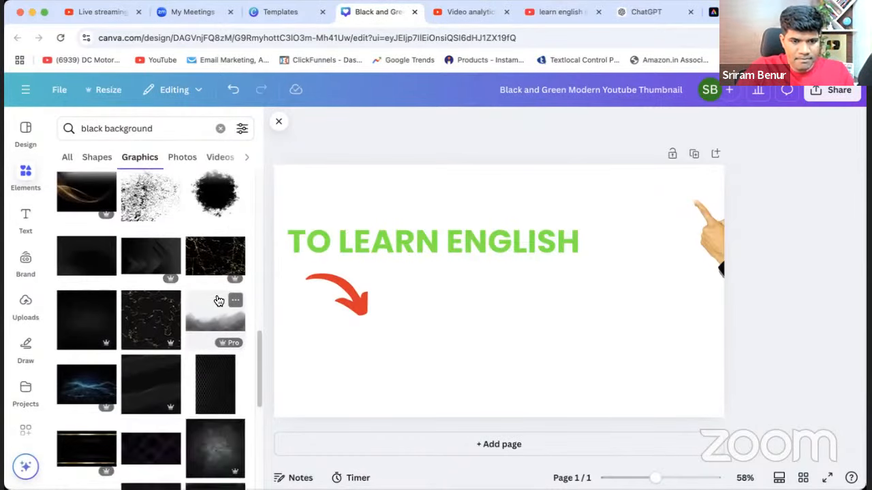
{"action": "scroll", "coordinate": [219, 301], "scroll_direction": "down", "scroll_amount": 3}
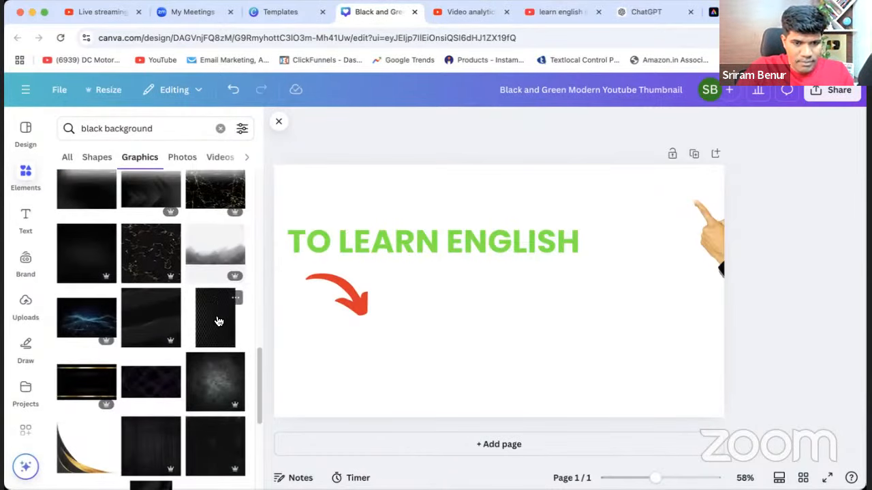
{"action": "scroll", "coordinate": [218, 321], "scroll_direction": "down", "scroll_amount": 4}
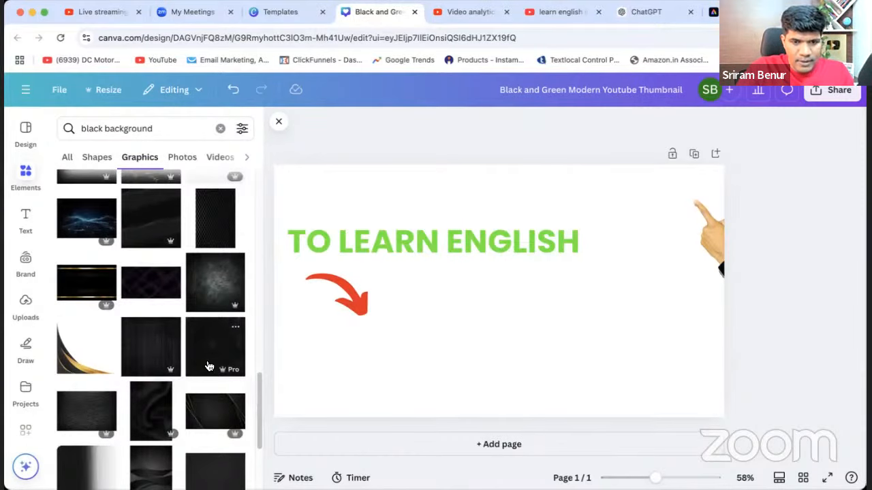
{"action": "left_click", "coordinate": [211, 361]}
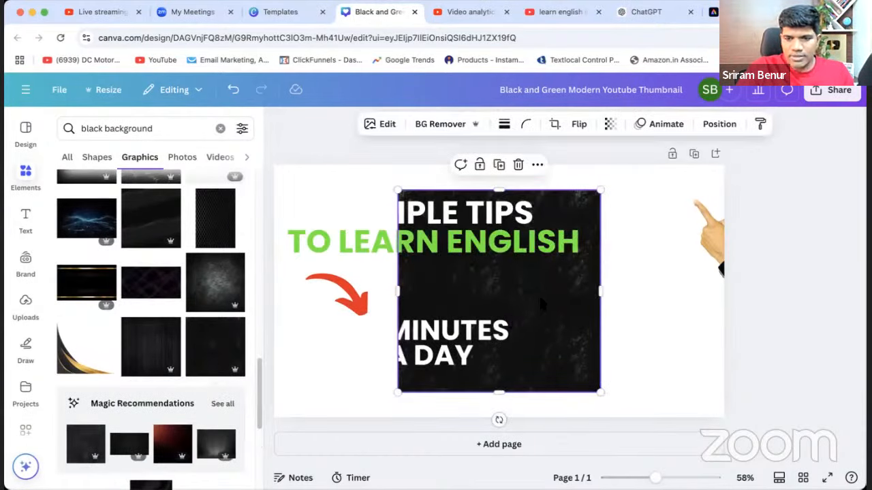
{"action": "key", "text": "Delete"}
Try a rectangular dark-grey background graphic from further down the results and remove it.
{"action": "scroll", "coordinate": [182, 386], "scroll_direction": "down", "scroll_amount": 5}
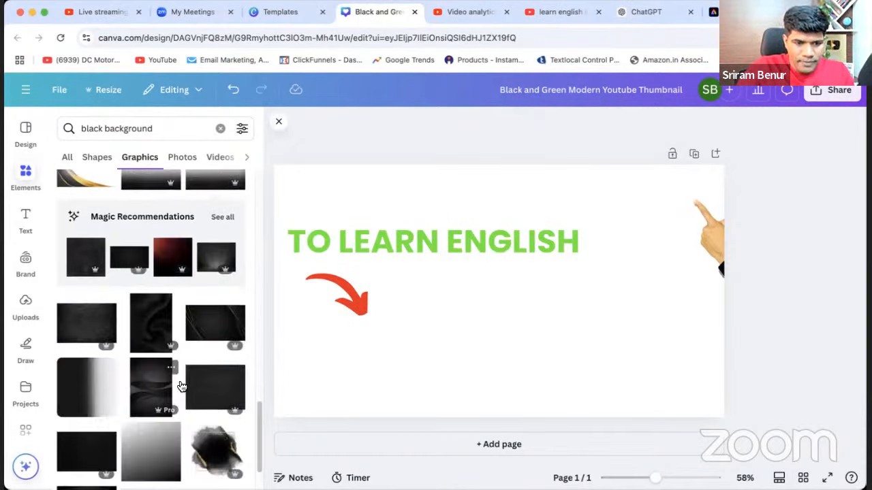
{"action": "left_click", "coordinate": [211, 399]}
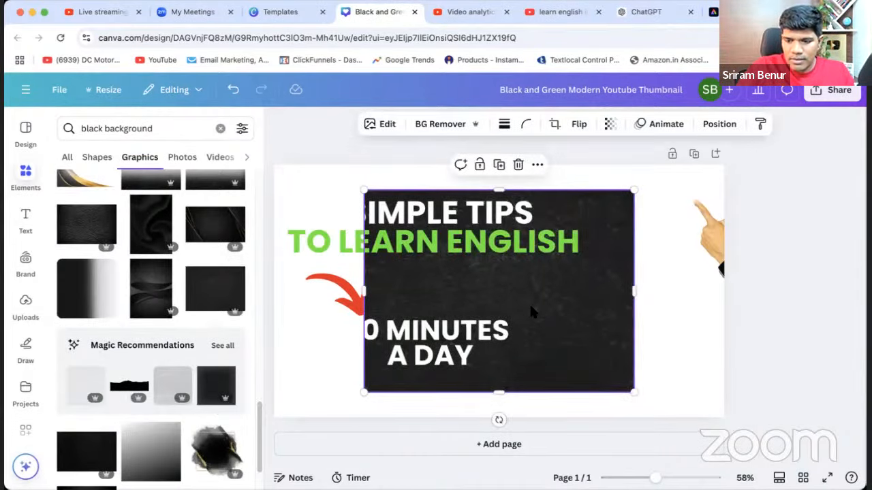
{"action": "key", "text": "Delete"}
{"action": "scroll", "coordinate": [95, 406], "scroll_direction": "down", "scroll_amount": 2}
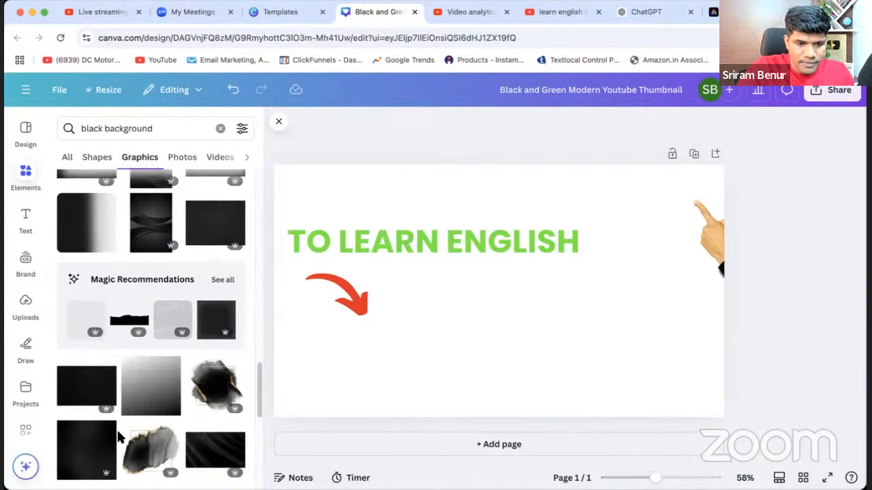
Try a square near-black graphic from the black background results on the thumbnail and remove it.
{"action": "left_click", "coordinate": [93, 457]}
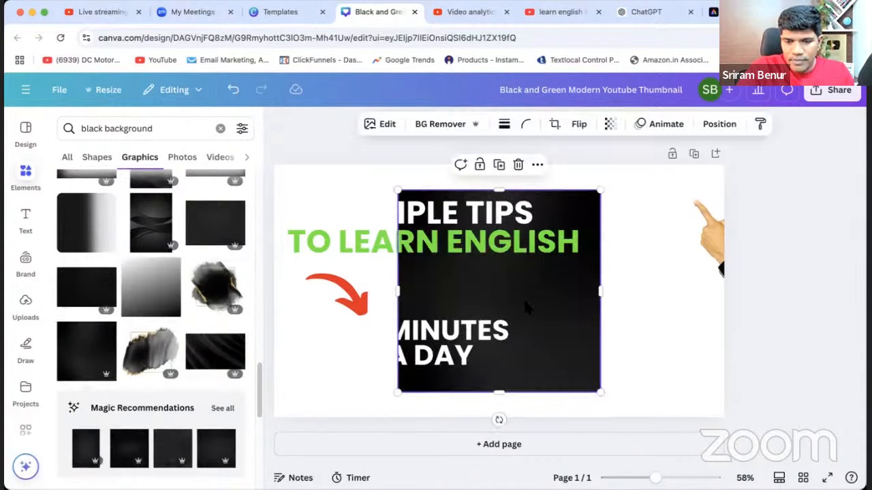
{"action": "key", "text": "Delete"}
Add a square smoky dark-grey graphic from further down the results and enlarge it to cover the whole canvas.
{"action": "scroll", "coordinate": [171, 389], "scroll_direction": "down", "scroll_amount": 3}
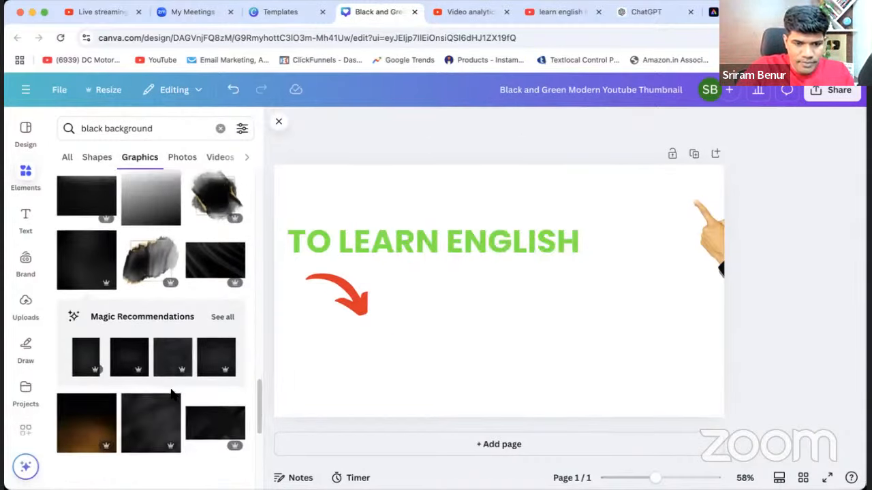
{"action": "scroll", "coordinate": [184, 408], "scroll_direction": "down", "scroll_amount": 1}
{"action": "left_click", "coordinate": [196, 424]}
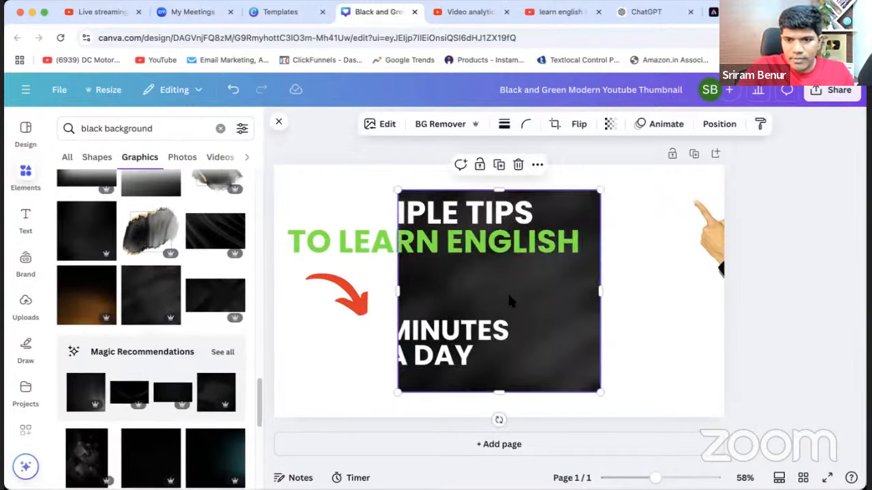
{"action": "left_click_drag", "start_coordinate": [521, 300], "coordinate": [398, 274]}
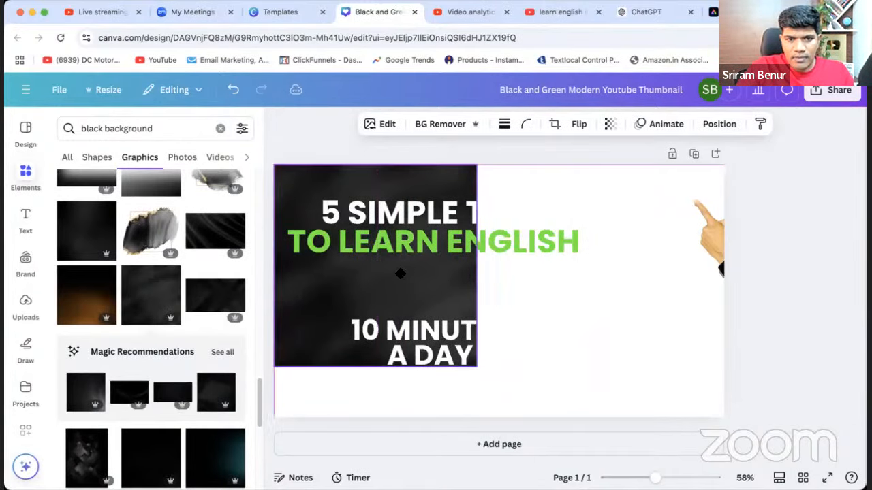
{"action": "left_click_drag", "start_coordinate": [477, 366], "coordinate": [863, 422]}
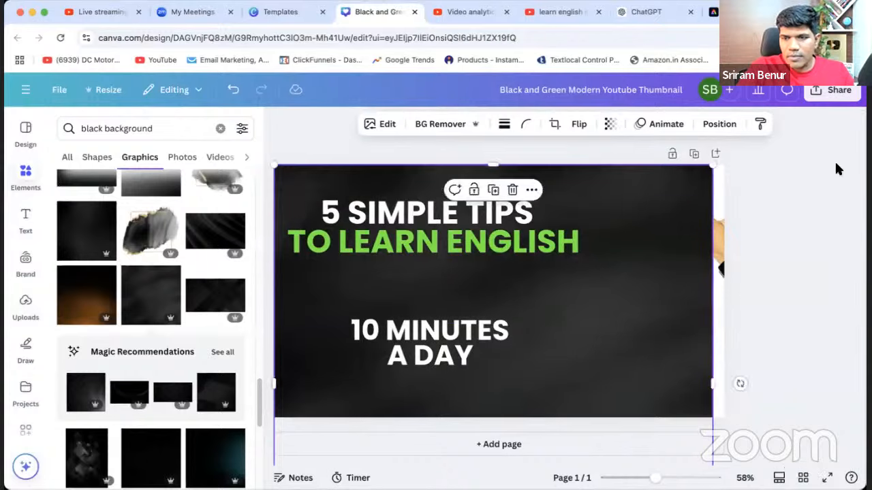
{"action": "left_click_drag", "start_coordinate": [714, 165], "coordinate": [757, 159]}
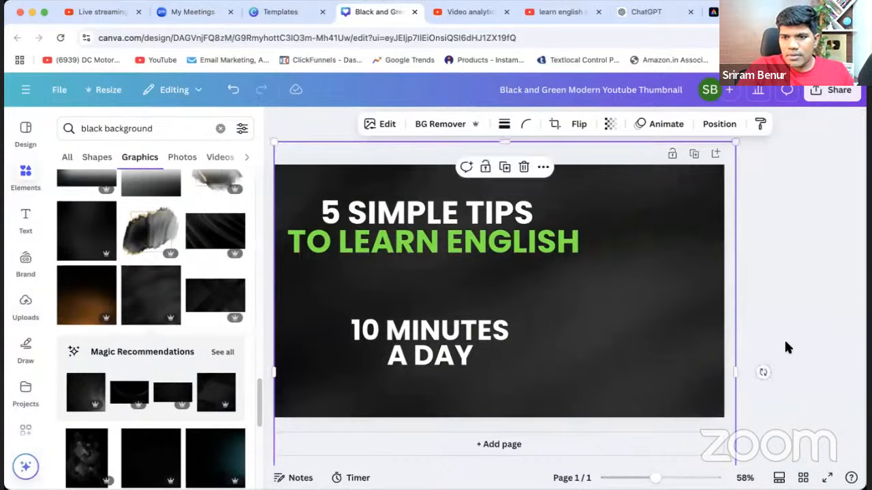
Shift the background aside, pull the presenter photo back onto the canvas's right side and bring it in front of the background.
{"action": "left_click", "coordinate": [724, 367]}
{"action": "left_click", "coordinate": [622, 334]}
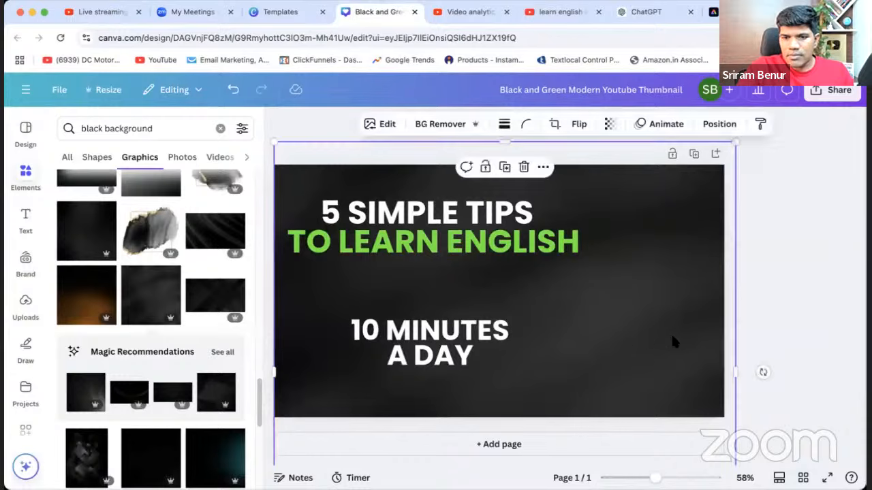
{"action": "left_click_drag", "start_coordinate": [673, 338], "coordinate": [598, 339]}
{"action": "left_click_drag", "start_coordinate": [711, 267], "coordinate": [591, 309]}
{"action": "right_click", "coordinate": [690, 323]}
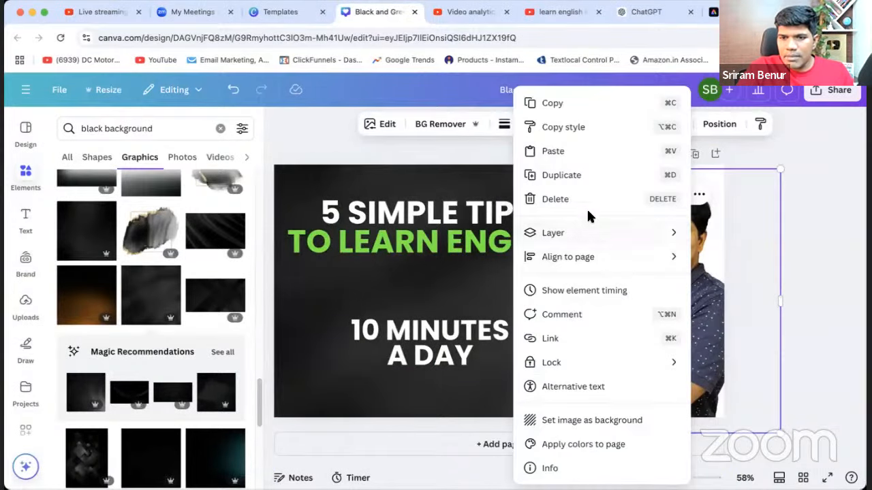
{"action": "mouse_move", "coordinate": [592, 242]}
{"action": "left_click", "coordinate": [739, 255]}
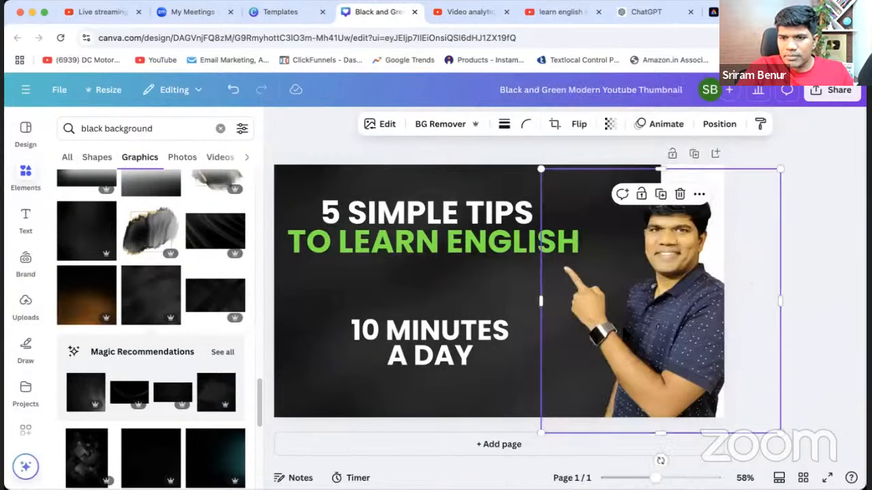
Slide the dark background aside to expose the red arrow and bring the arrow in front of it.
{"action": "left_click", "coordinate": [423, 293]}
{"action": "left_click_drag", "start_coordinate": [426, 292], "coordinate": [473, 290]}
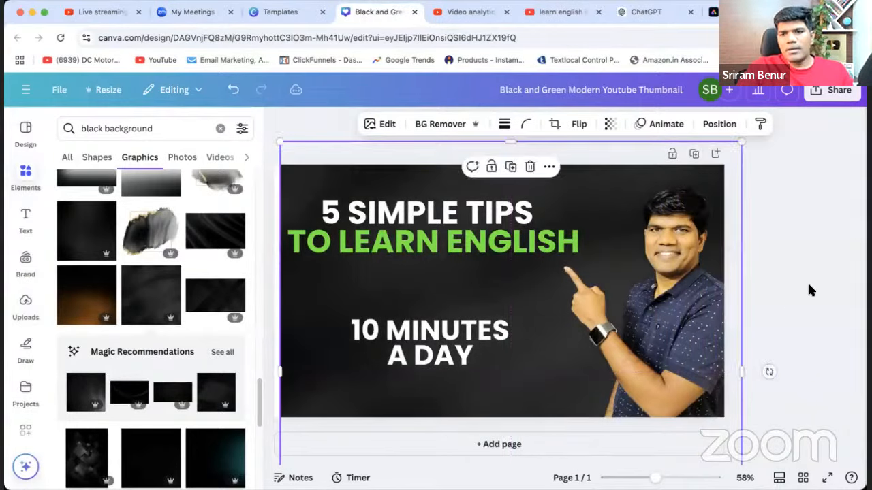
{"action": "left_click", "coordinate": [806, 310]}
{"action": "left_click_drag", "start_coordinate": [348, 293], "coordinate": [430, 301]}
{"action": "right_click", "coordinate": [346, 299]}
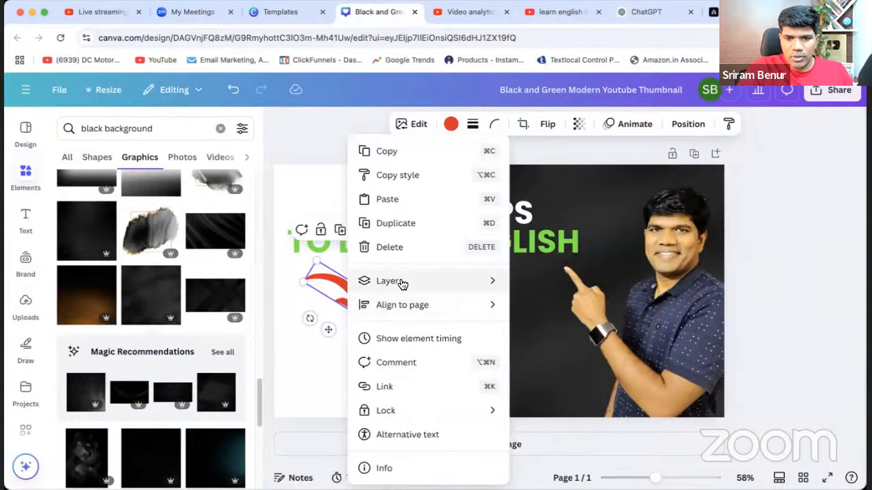
{"action": "mouse_move", "coordinate": [506, 281]}
{"action": "left_click", "coordinate": [564, 305]}
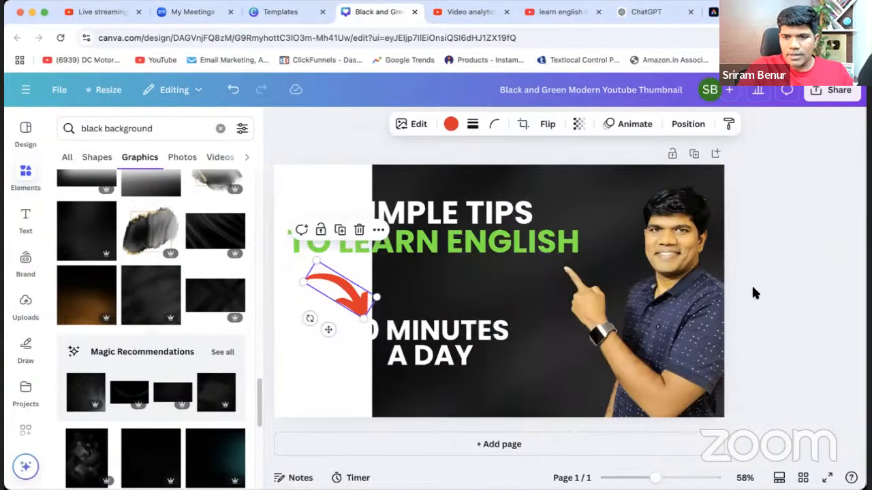
Move the background back to cover the whole canvas and shift the presenter photo left to fit inside the thumbnail.
{"action": "left_click_drag", "start_coordinate": [521, 189], "coordinate": [420, 181]}
{"action": "left_click", "coordinate": [778, 282]}
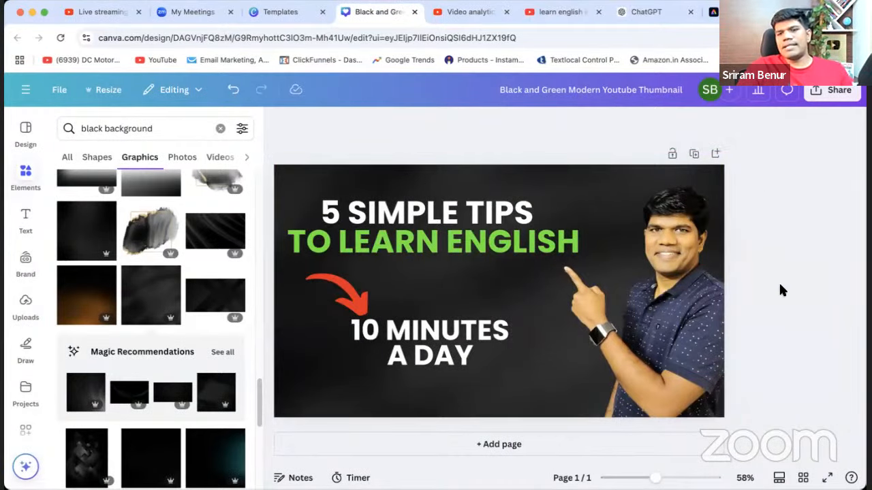
{"action": "left_click_drag", "start_coordinate": [691, 325], "coordinate": [672, 330]}
{"action": "left_click", "coordinate": [814, 315]}
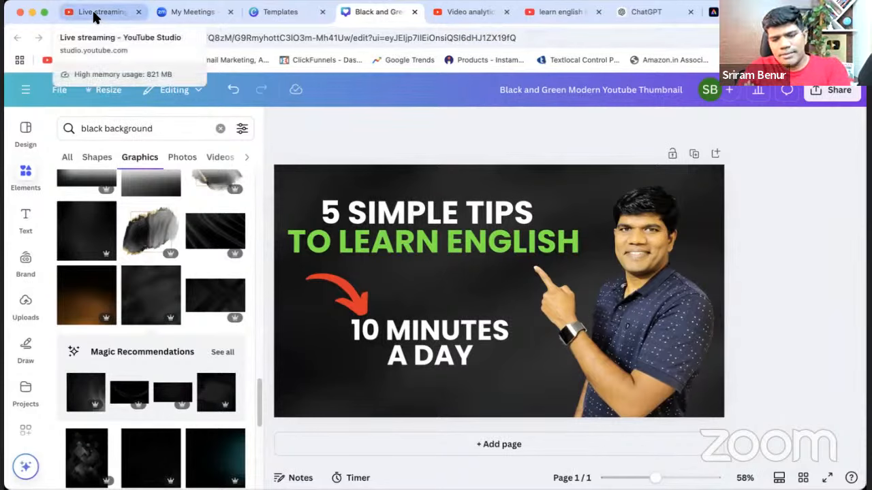
Set the font size of the "5 SIMPLE TIPS" line to 89.3 and delete the trailing space after it.
{"action": "left_click", "coordinate": [388, 224]}
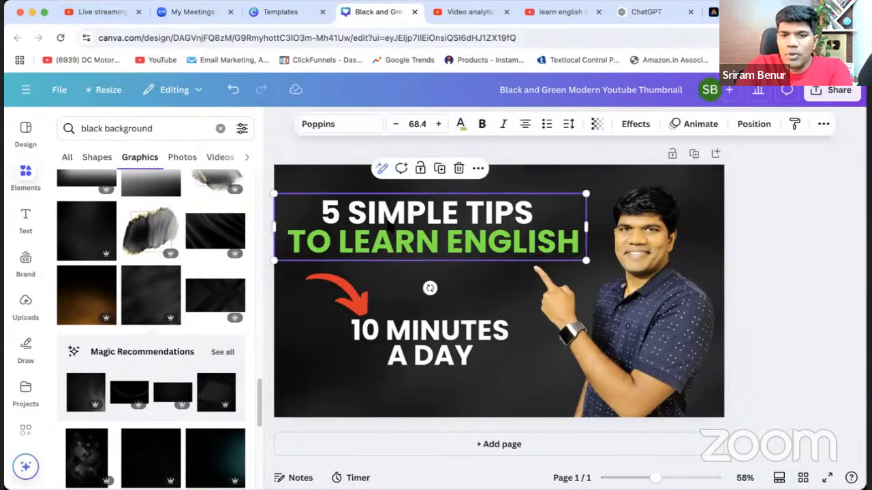
{"action": "left_click", "coordinate": [325, 214]}
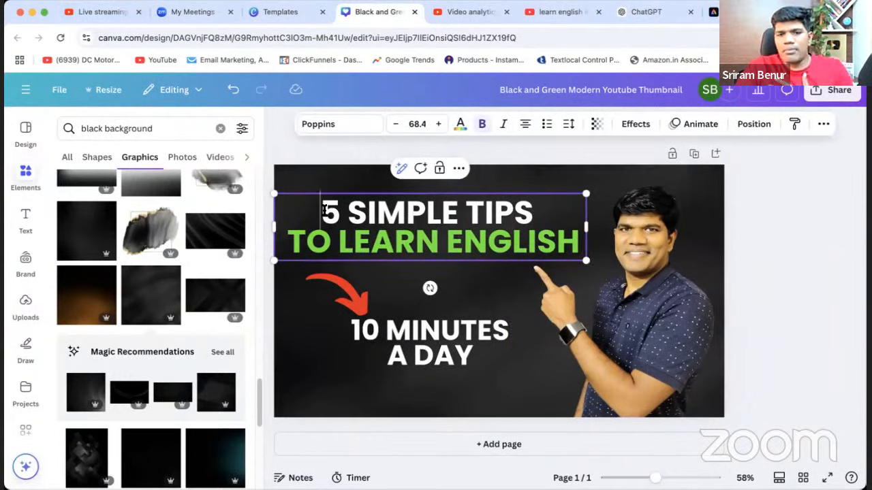
{"action": "left_click_drag", "start_coordinate": [324, 211], "coordinate": [534, 214]}
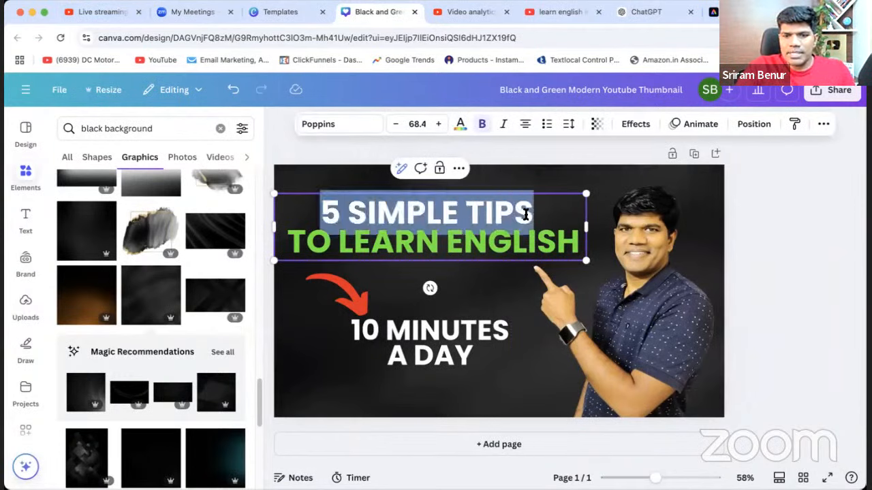
{"action": "left_click", "coordinate": [439, 124]}
{"action": "left_click", "coordinate": [439, 124]}
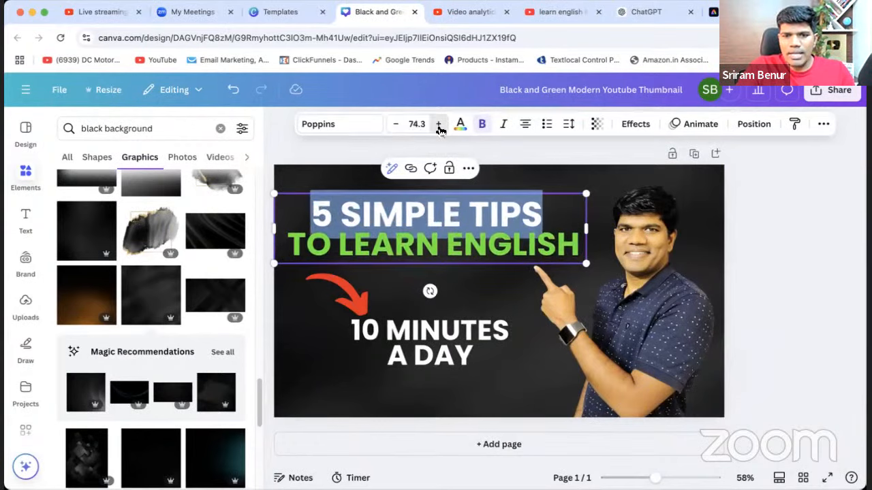
{"action": "left_click", "coordinate": [439, 124]}
{"action": "left_click", "coordinate": [439, 124]}
{"action": "left_click", "coordinate": [438, 124]}
{"action": "left_click", "coordinate": [439, 124]}
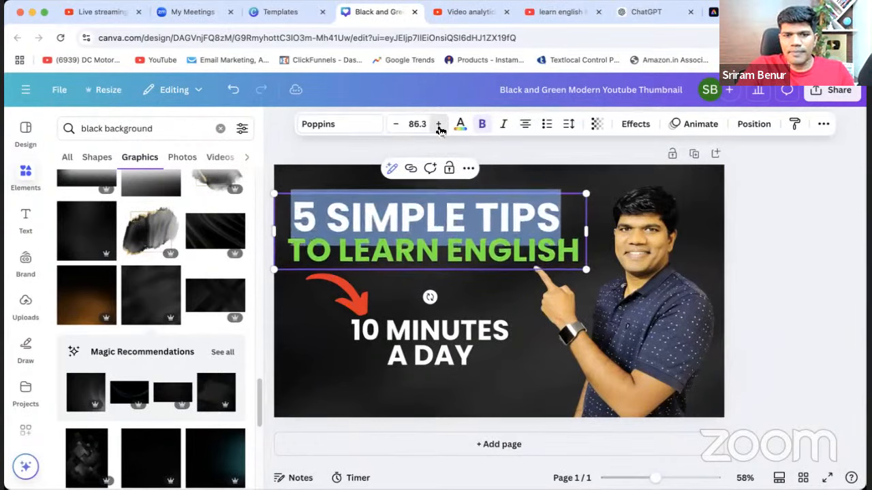
{"action": "left_click", "coordinate": [439, 124]}
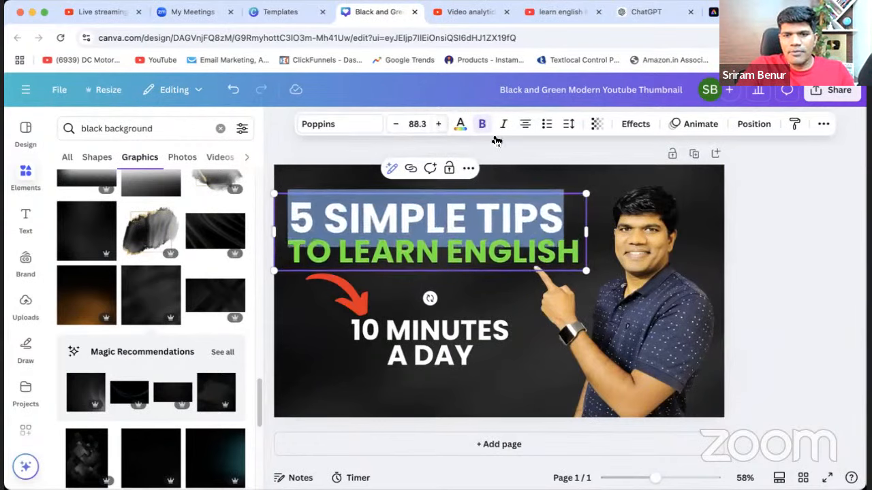
{"action": "left_click", "coordinate": [440, 125]}
{"action": "left_click", "coordinate": [570, 220]}
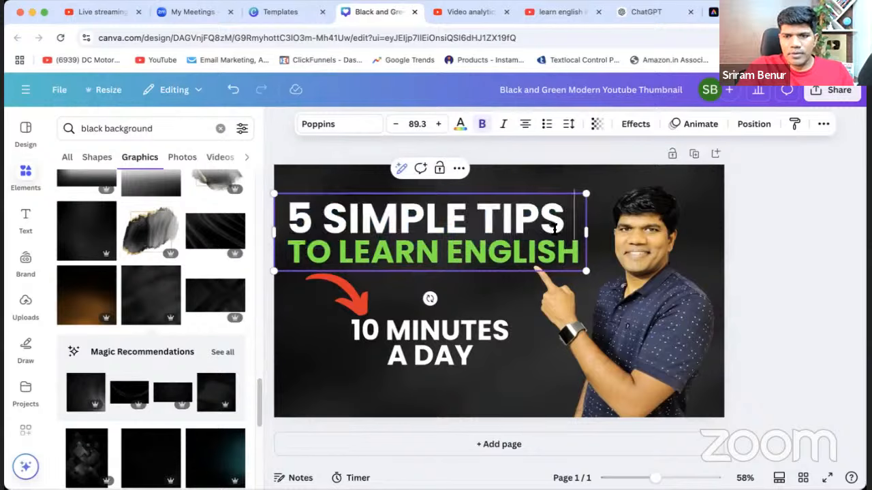
{"action": "key", "text": "BackSpace"}
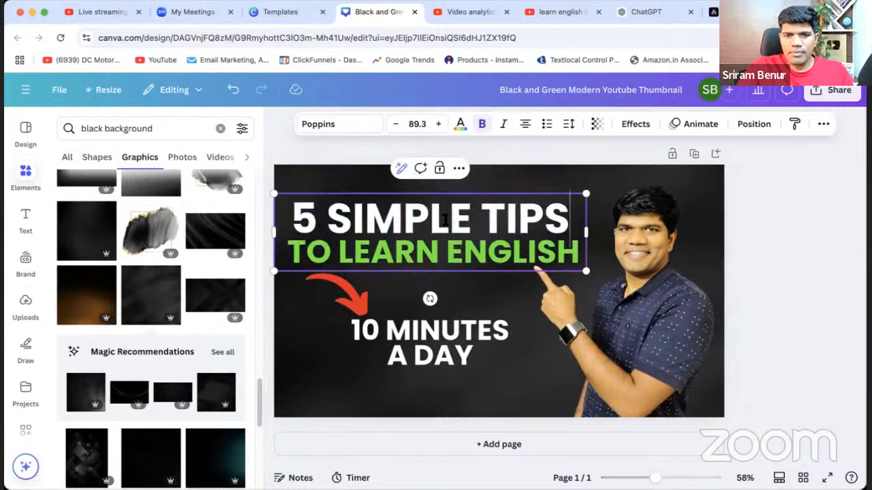
Set the "5 SIMPLE TIPS" line's font size to 91.3 and move the headline slightly up.
{"action": "left_click", "coordinate": [442, 125]}
{"action": "left_click", "coordinate": [441, 125]}
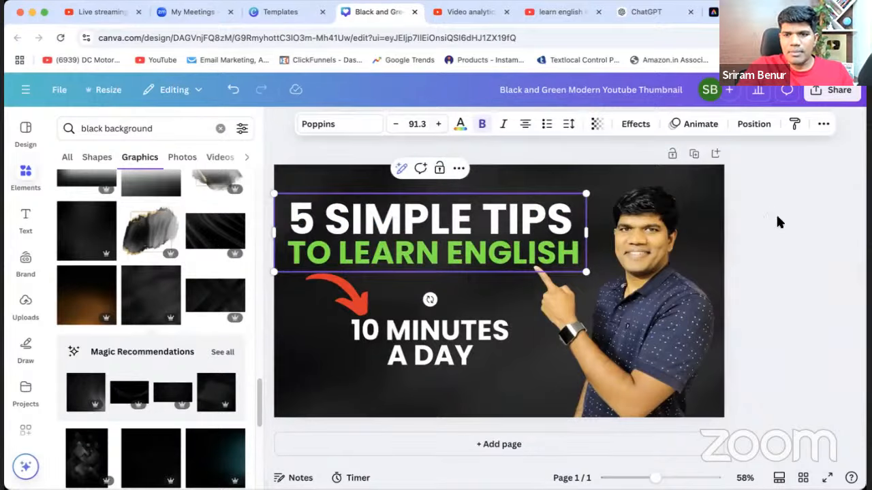
{"action": "left_click", "coordinate": [790, 242]}
{"action": "left_click_drag", "start_coordinate": [448, 240], "coordinate": [447, 230]}
Enlarge "10 MINUTES" to font size 74.7 and widen its text box to keep the words on one line.
{"action": "left_click", "coordinate": [371, 332]}
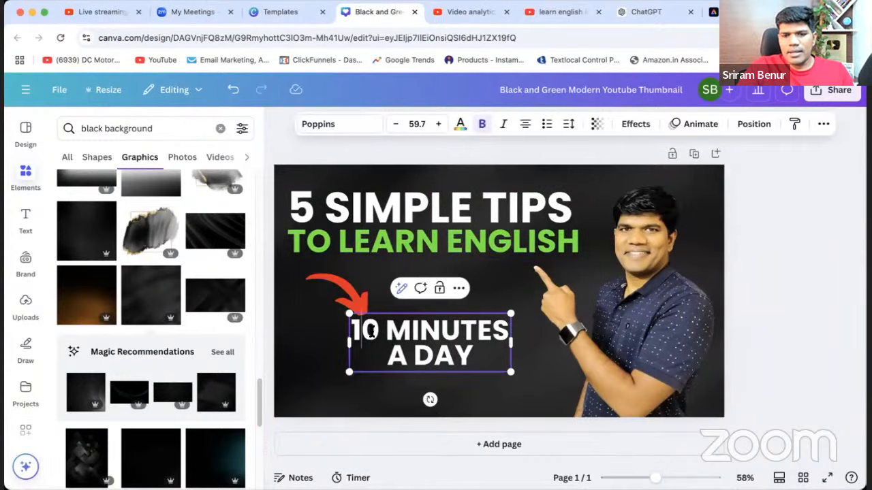
{"action": "double_click", "coordinate": [374, 330]}
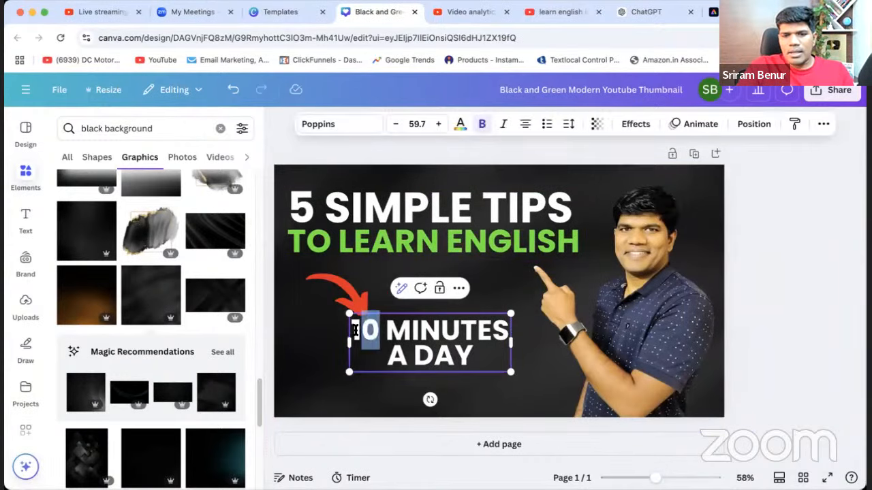
{"action": "left_click", "coordinate": [442, 129]}
{"action": "left_click", "coordinate": [440, 128]}
{"action": "left_click", "coordinate": [439, 129]}
{"action": "left_click", "coordinate": [438, 129]}
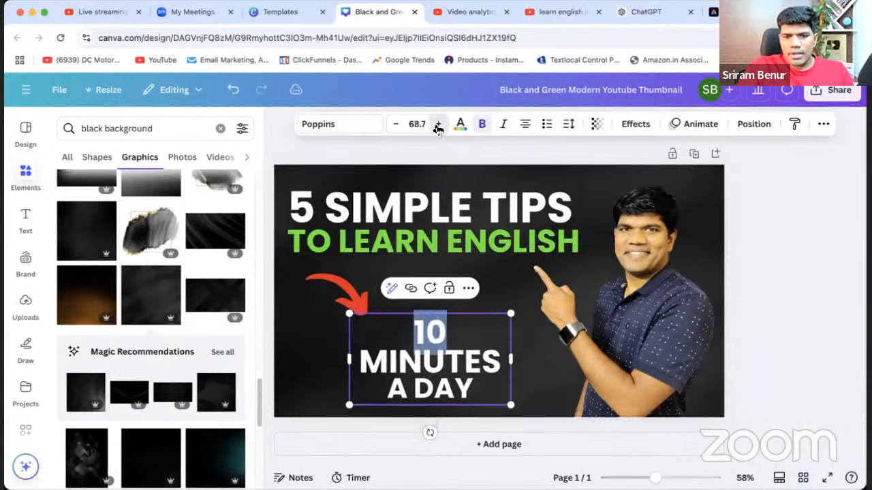
{"action": "left_click", "coordinate": [438, 129]}
{"action": "left_click", "coordinate": [438, 129]}
{"action": "left_click", "coordinate": [438, 129]}
{"action": "left_click", "coordinate": [438, 129]}
{"action": "left_click", "coordinate": [438, 129]}
{"action": "left_click", "coordinate": [438, 128]}
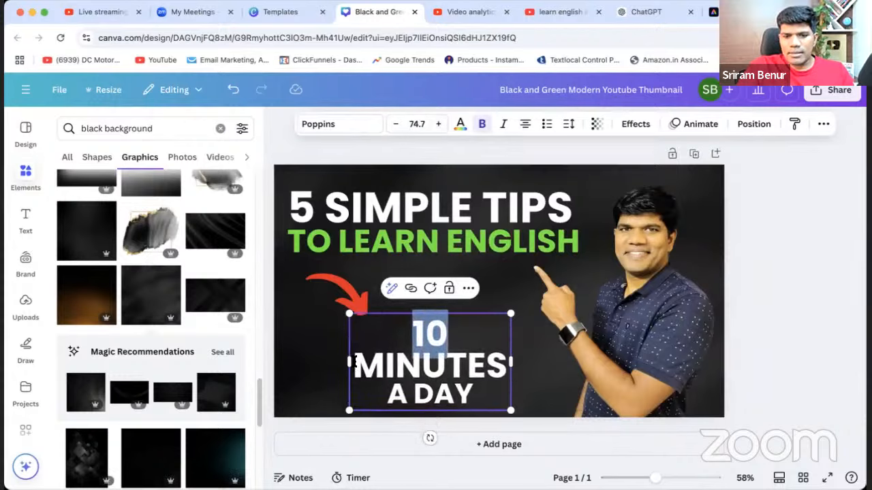
{"action": "left_click_drag", "start_coordinate": [344, 362], "coordinate": [303, 361]}
{"action": "left_click", "coordinate": [741, 327]}
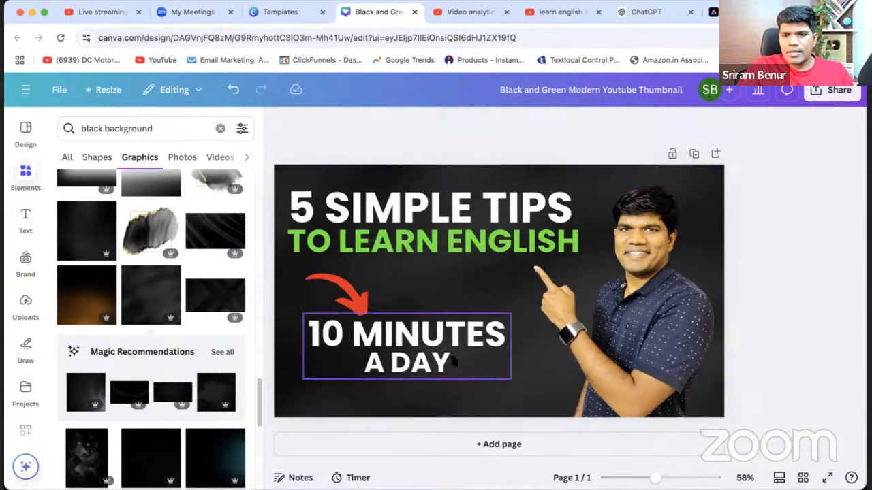
Move the "10 MINUTES A DAY" text right and slightly down, and shift the red arrow left to point at it.
{"action": "left_click_drag", "start_coordinate": [400, 358], "coordinate": [431, 357]}
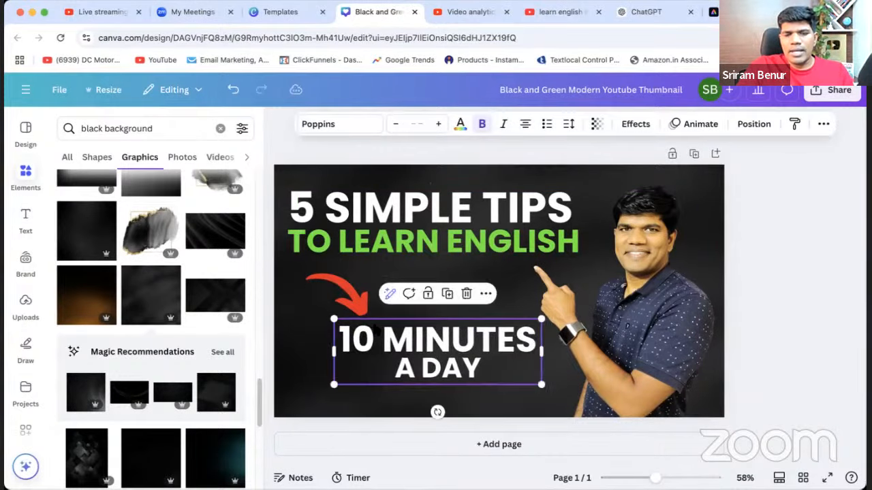
{"action": "left_click_drag", "start_coordinate": [341, 294], "coordinate": [324, 293]}
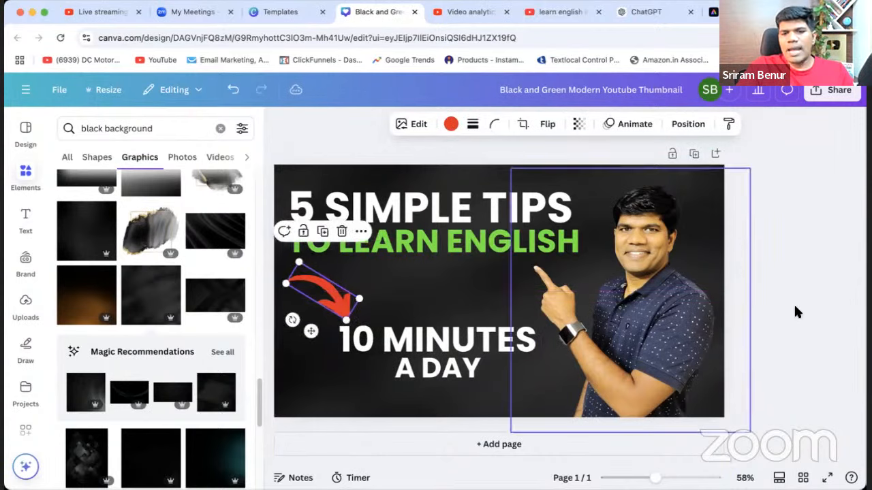
{"action": "left_click", "coordinate": [793, 312]}
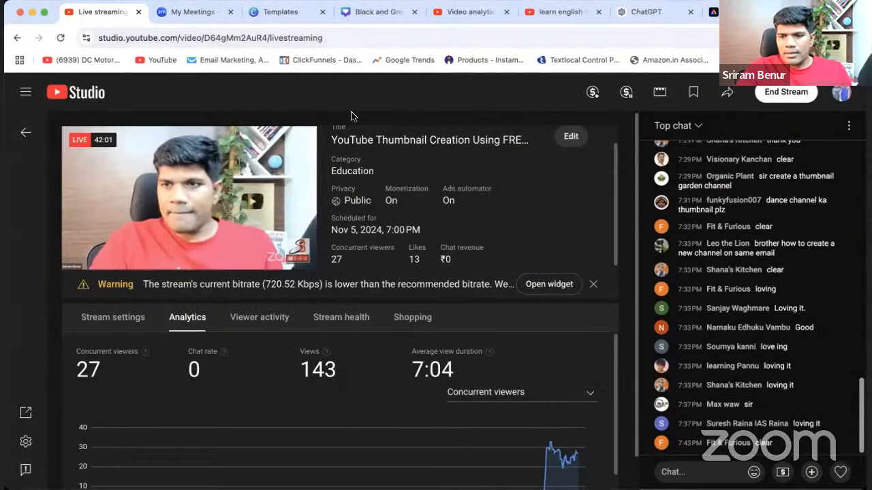
Switch back to the Canva thumbnail design and align the headline's centre with the "10 MINUTES A DAY" text.
{"action": "left_click", "coordinate": [379, 11]}
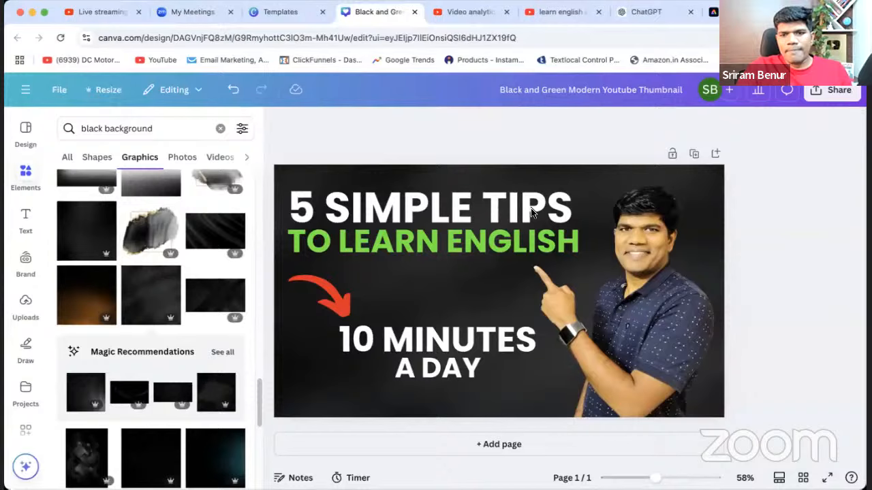
{"action": "left_click_drag", "start_coordinate": [439, 207], "coordinate": [449, 203]}
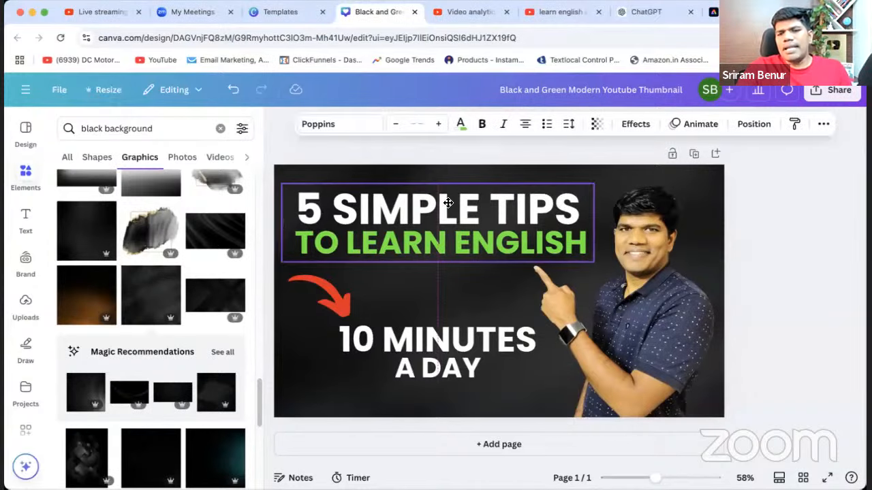
{"action": "left_click", "coordinate": [784, 259]}
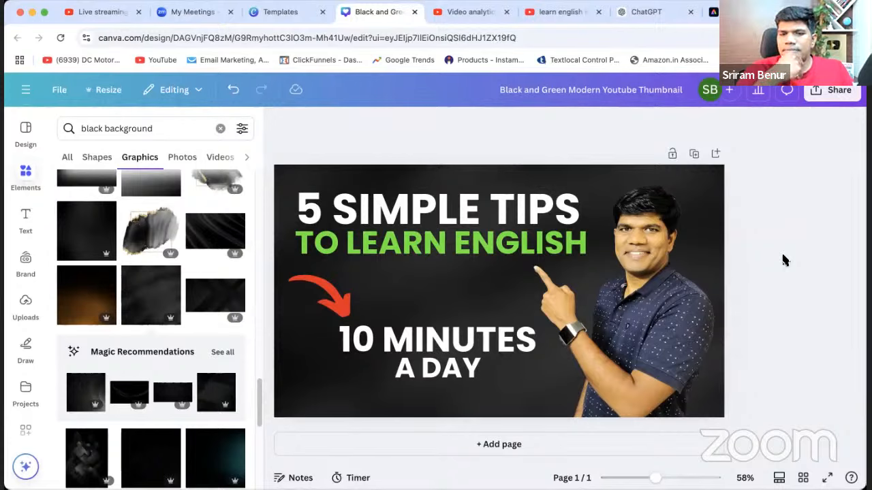
Remove the word "SIMPLE" from the headline so its first line reads "5 TIPS".
{"action": "left_click", "coordinate": [407, 204]}
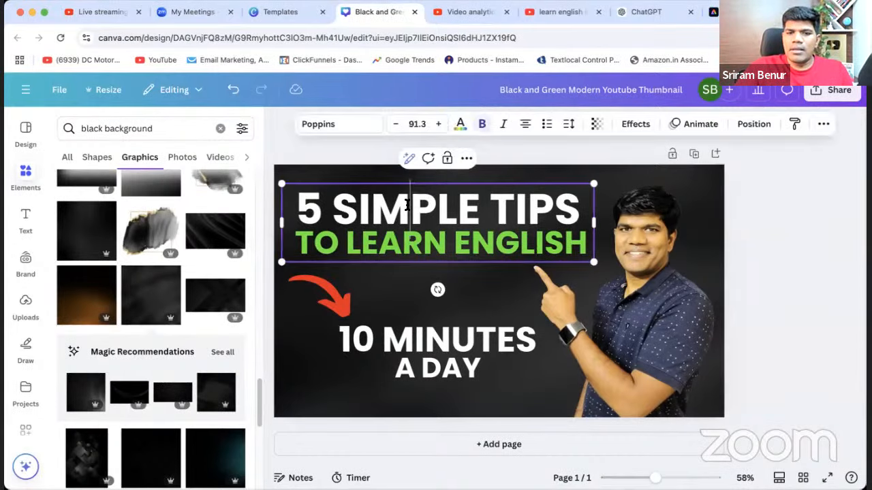
{"action": "double_click", "coordinate": [407, 204]}
{"action": "key", "text": "BackSpace"}
{"action": "key", "text": "BackSpace"}
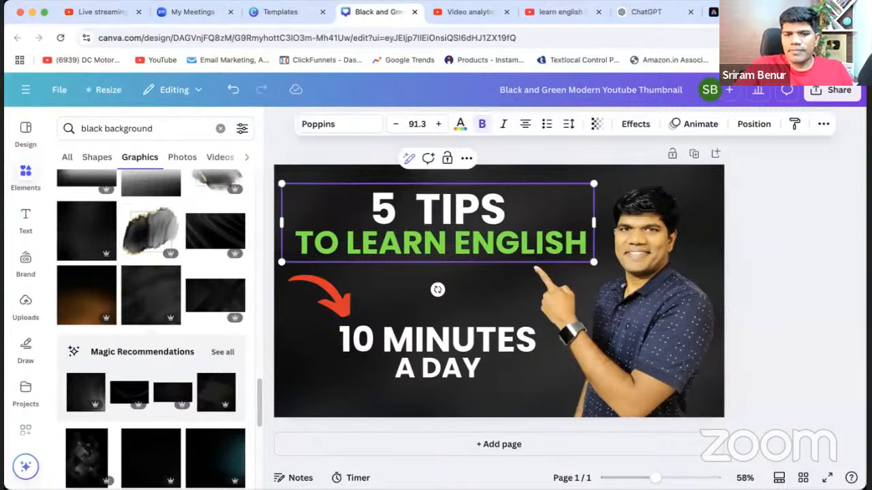
{"action": "left_click", "coordinate": [804, 290]}
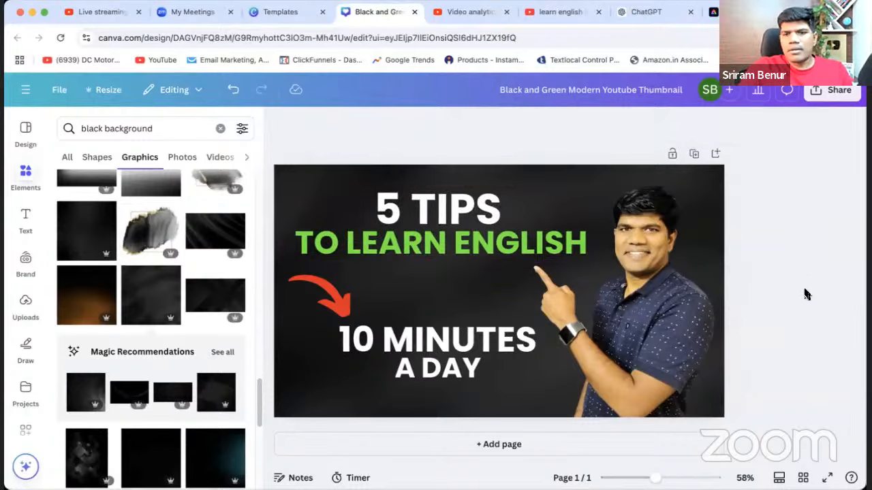
Enlarge the headline's "5 TIPS" line to a font size slightly above 109.
{"action": "left_click", "coordinate": [443, 208]}
{"action": "left_click", "coordinate": [443, 208]}
{"action": "left_click_drag", "start_coordinate": [371, 206], "coordinate": [528, 195]}
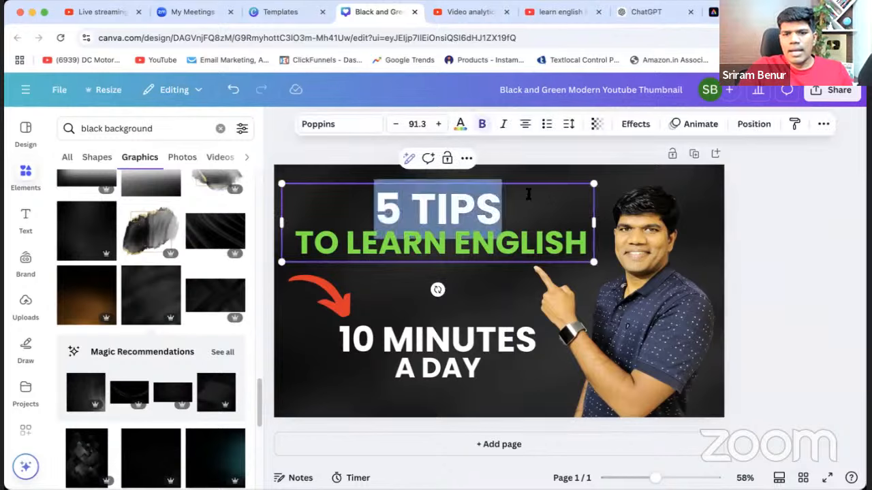
{"action": "left_click", "coordinate": [438, 126]}
{"action": "left_click", "coordinate": [438, 125]}
{"action": "left_click", "coordinate": [438, 125]}
{"action": "left_click", "coordinate": [437, 126]}
{"action": "left_click", "coordinate": [438, 125]}
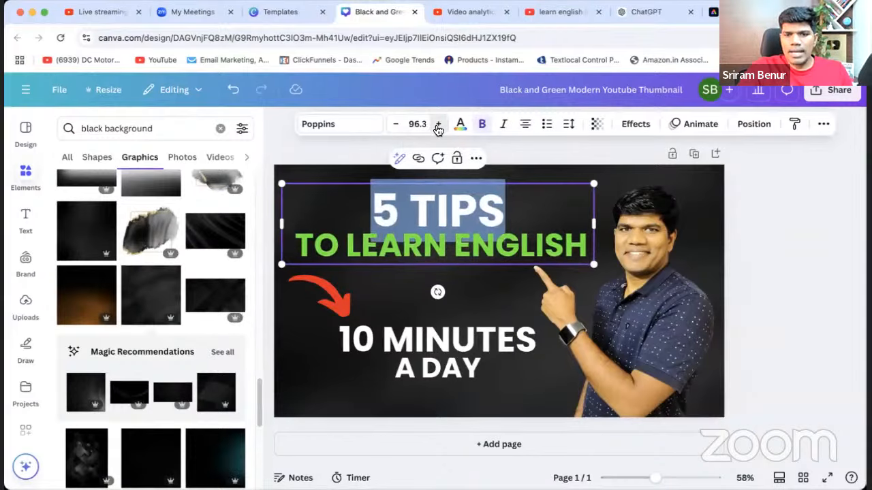
{"action": "left_click", "coordinate": [438, 125]}
{"action": "left_click", "coordinate": [438, 125]}
{"action": "left_click", "coordinate": [438, 125]}
{"action": "left_click", "coordinate": [438, 126]}
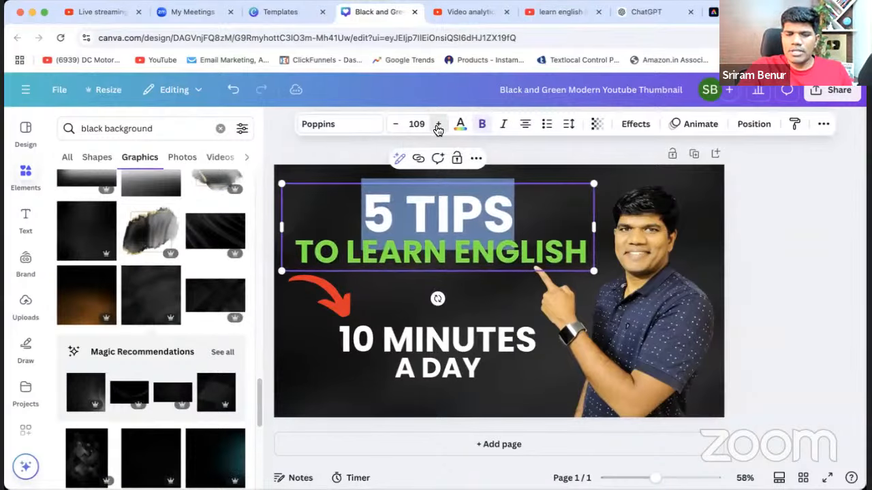
{"action": "left_click", "coordinate": [438, 126]}
{"action": "left_click", "coordinate": [438, 125]}
{"action": "left_click", "coordinate": [786, 261]}
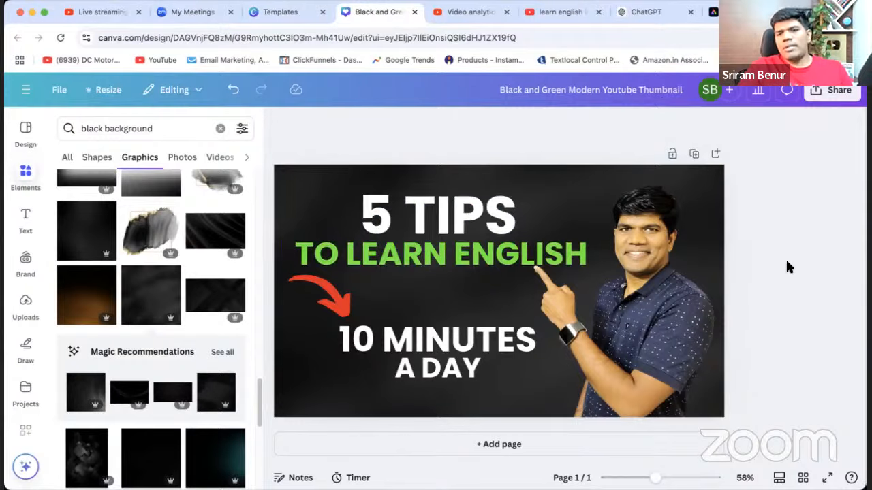
Move the headline, the "10 MINUTES A DAY" text and the red arrow up a little.
{"action": "left_click_drag", "start_coordinate": [442, 252], "coordinate": [442, 241]}
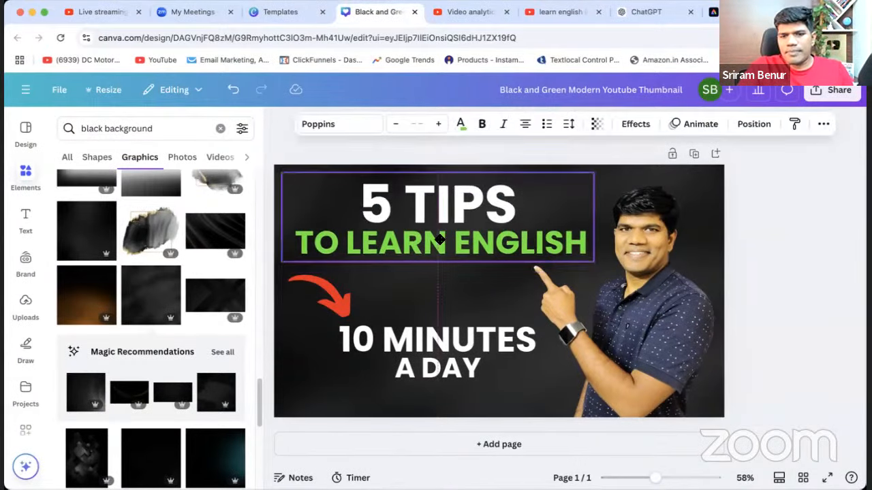
{"action": "left_click", "coordinate": [781, 265]}
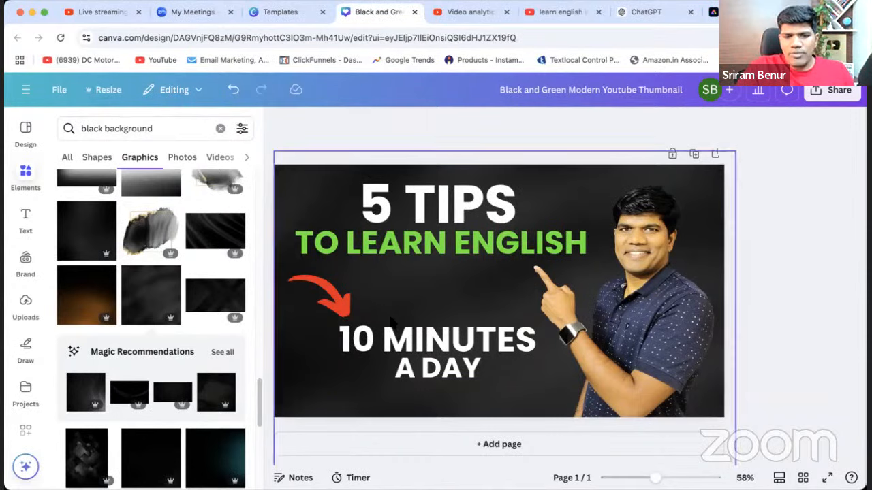
{"action": "left_click_drag", "start_coordinate": [407, 348], "coordinate": [406, 329]}
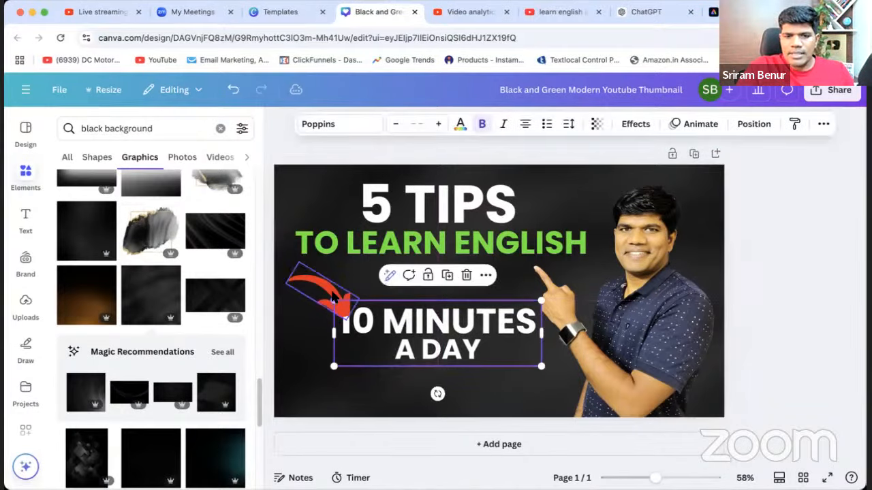
{"action": "left_click_drag", "start_coordinate": [331, 289], "coordinate": [325, 275]}
Replace the "10 MINUTES A DAY" text with "FOR BEGINNERS".
{"action": "left_click", "coordinate": [457, 333]}
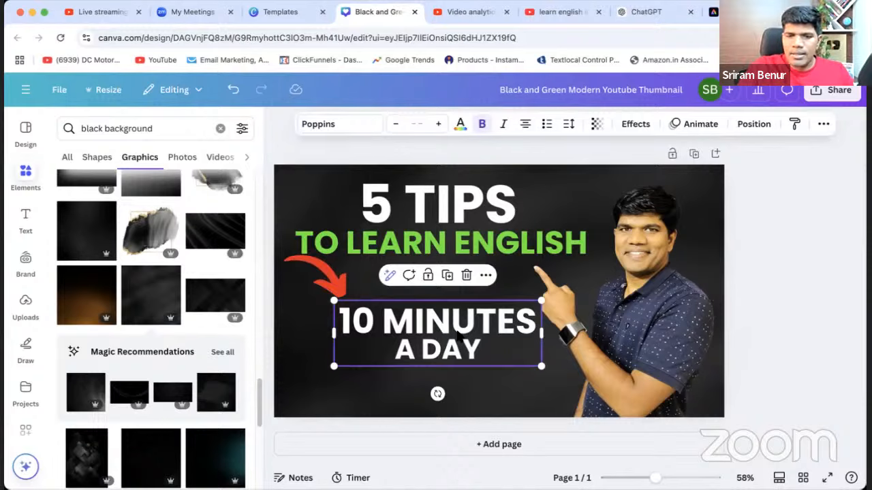
{"action": "double_click", "coordinate": [457, 334]}
{"action": "key", "text": "super+a"}
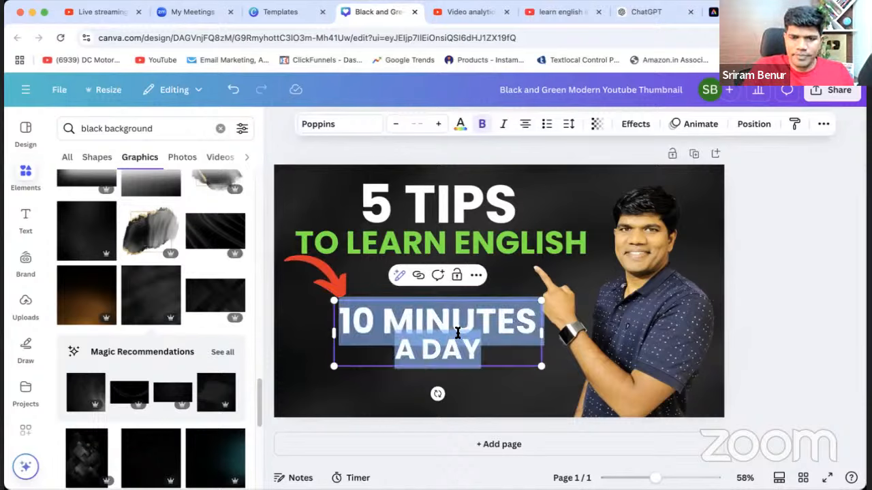
{"action": "type", "text": "FOR "}
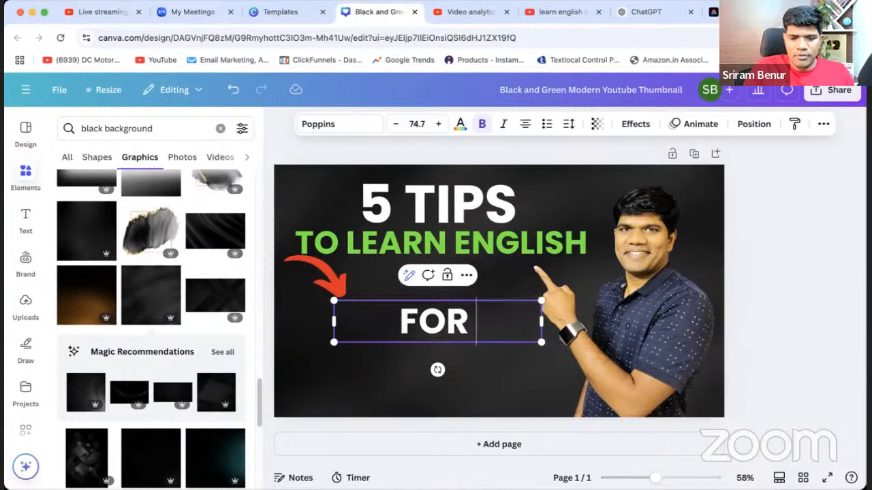
{"action": "type", "text": "BEGINNERS"}
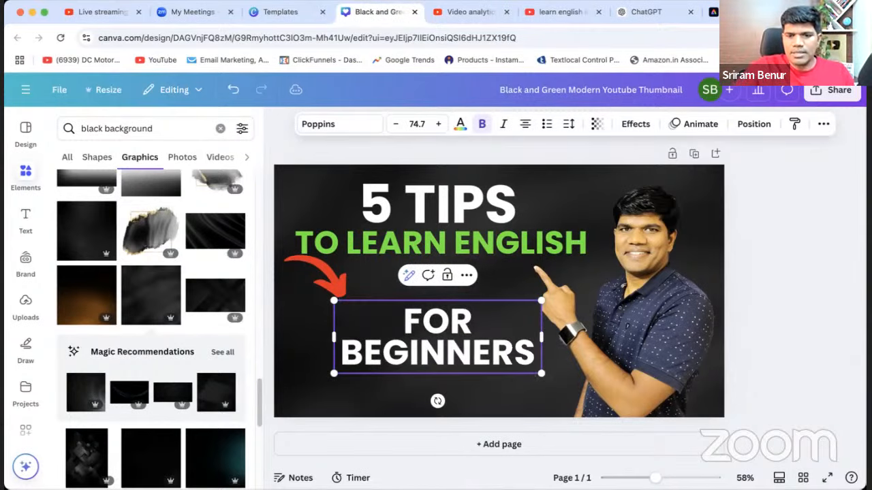
Change the font of the "FOR BEGINNERS" text to Anton.
{"action": "left_click", "coordinate": [335, 126]}
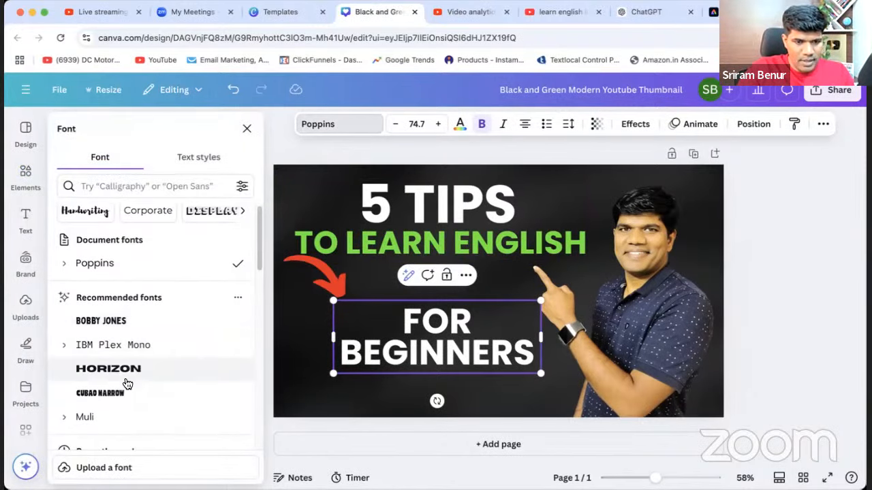
{"action": "scroll", "coordinate": [126, 371], "scroll_direction": "down", "scroll_amount": 3}
{"action": "scroll", "coordinate": [129, 375], "scroll_direction": "down", "scroll_amount": 5}
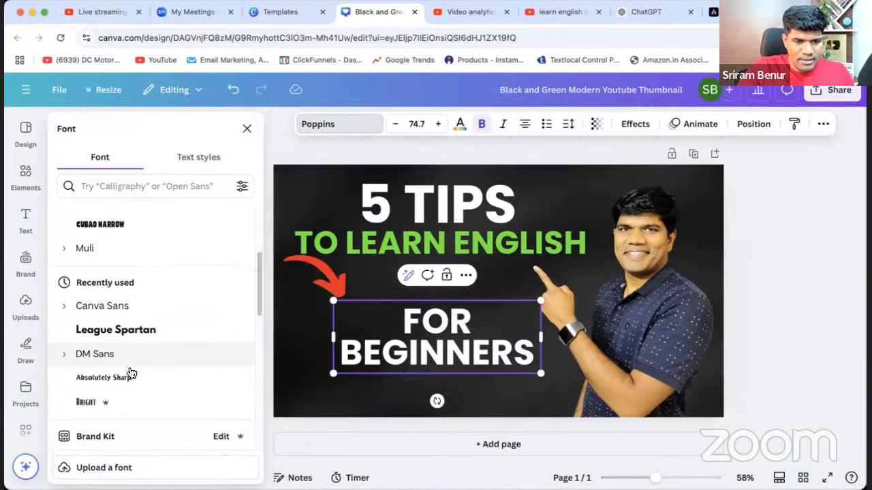
{"action": "scroll", "coordinate": [128, 379], "scroll_direction": "down", "scroll_amount": 5}
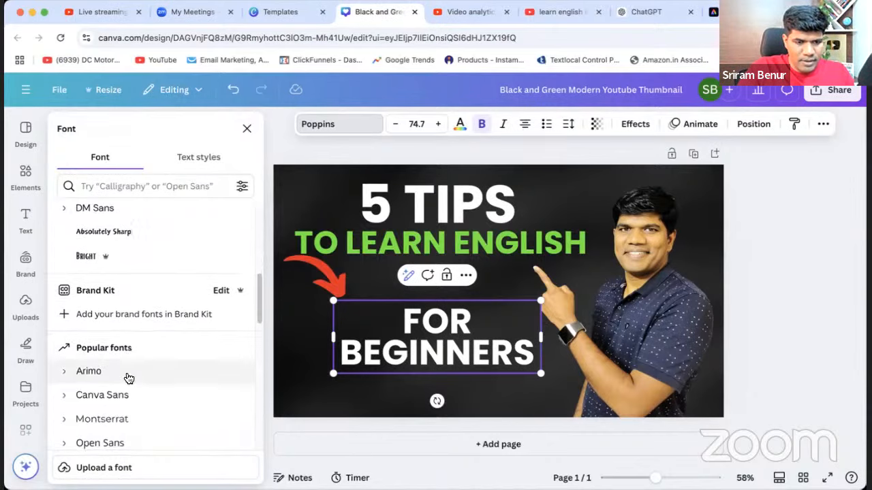
{"action": "scroll", "coordinate": [128, 379], "scroll_direction": "down", "scroll_amount": 1}
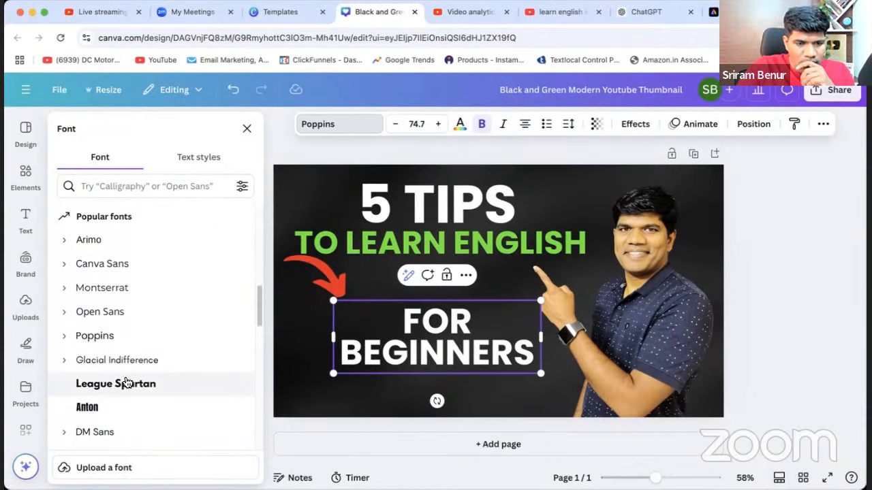
{"action": "left_click", "coordinate": [118, 408]}
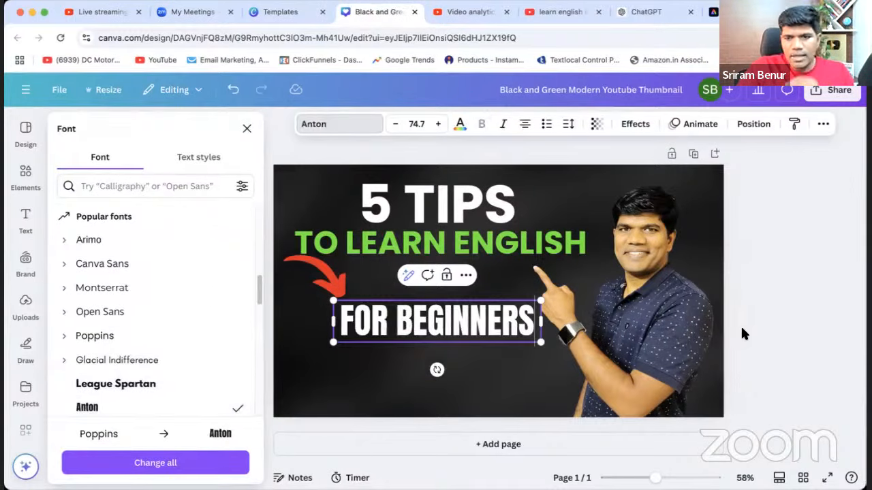
{"action": "left_click", "coordinate": [776, 332]}
Move "FOR BEGINNERS" down and slightly right, and shift the red arrow down and right to point at it.
{"action": "left_click_drag", "start_coordinate": [456, 323], "coordinate": [466, 353]}
{"action": "left_click", "coordinate": [513, 381]}
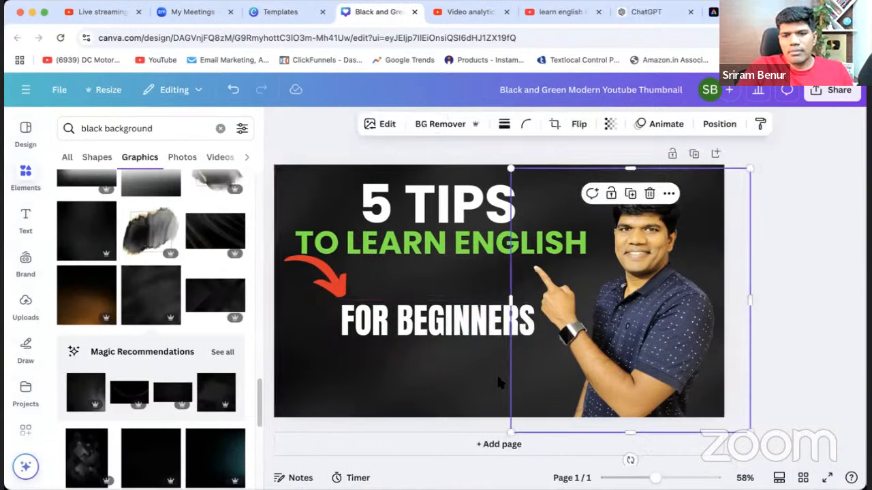
{"action": "left_click_drag", "start_coordinate": [434, 327], "coordinate": [438, 351]}
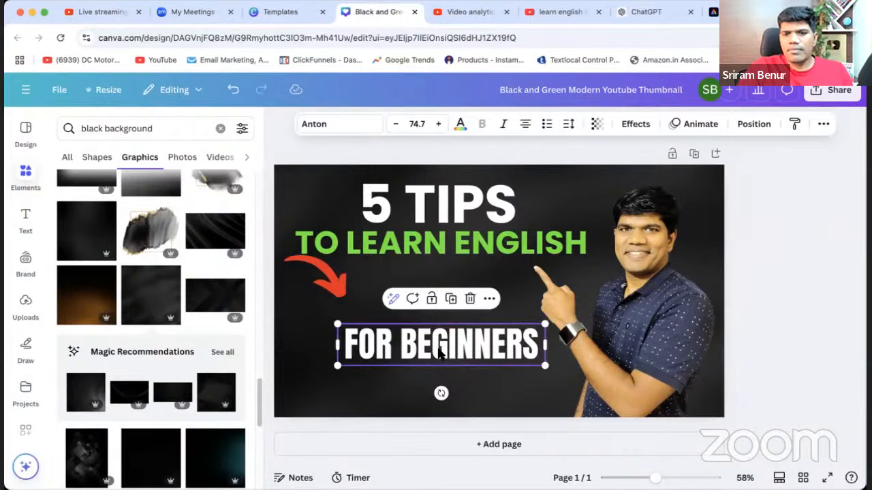
{"action": "left_click_drag", "start_coordinate": [328, 289], "coordinate": [348, 310]}
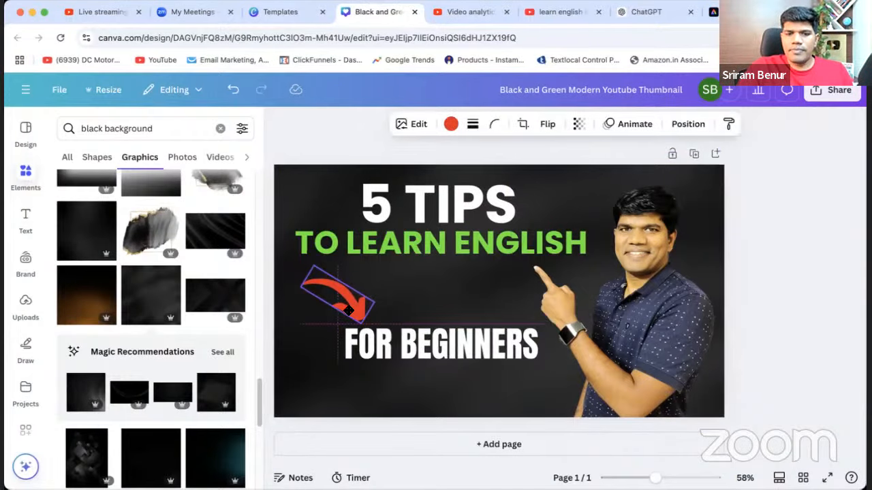
{"action": "left_click", "coordinate": [761, 341]}
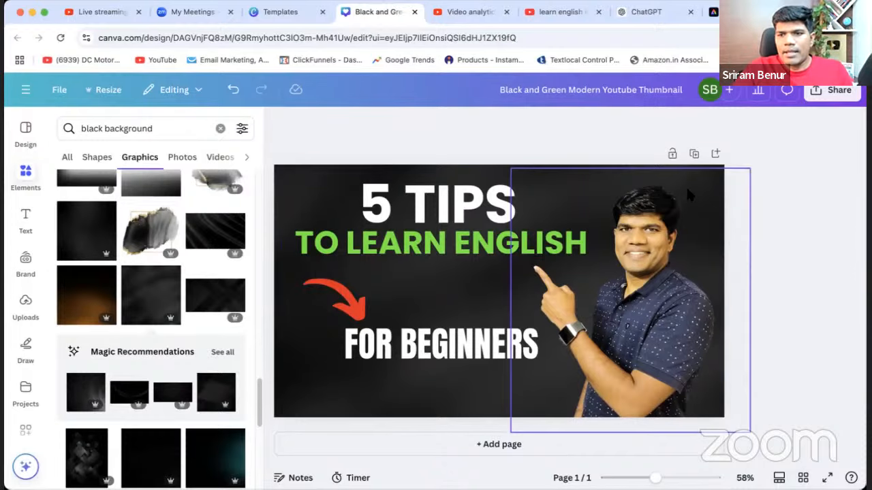
Duplicate the thumbnail page and replace "FOR BEGINNERS" on the copy with "10 MINUTES" and "A DAY" on two lines.
{"action": "left_click", "coordinate": [694, 155]}
{"action": "double_click", "coordinate": [418, 342]}
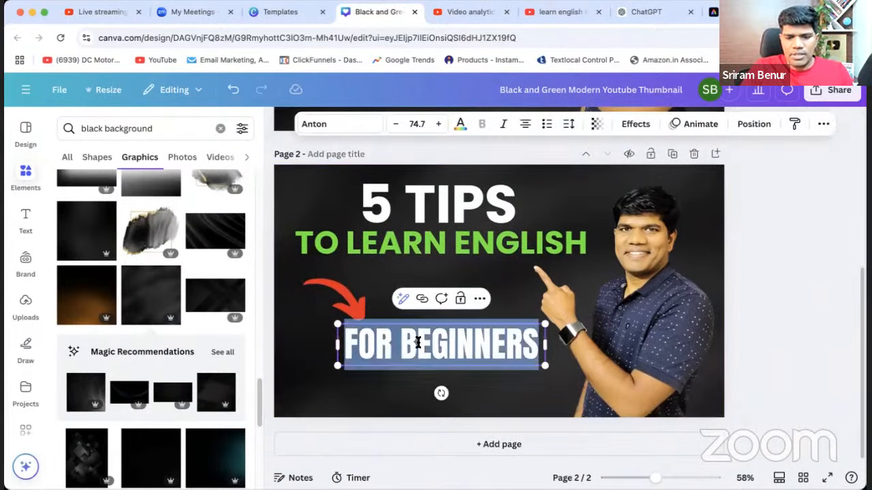
{"action": "type", "text": "10 MINUTES "}
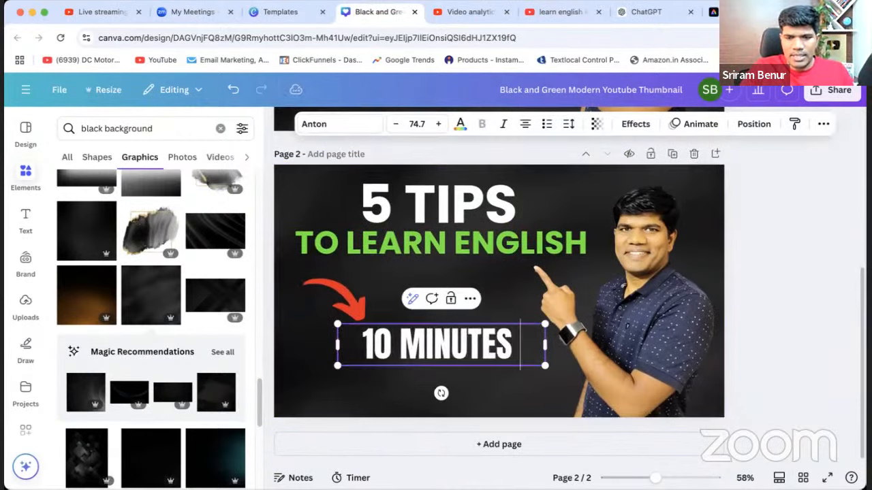
{"action": "type", "text": "ON"}
{"action": "key", "text": "BackSpace"}
{"action": "key", "text": "BackSpace"}
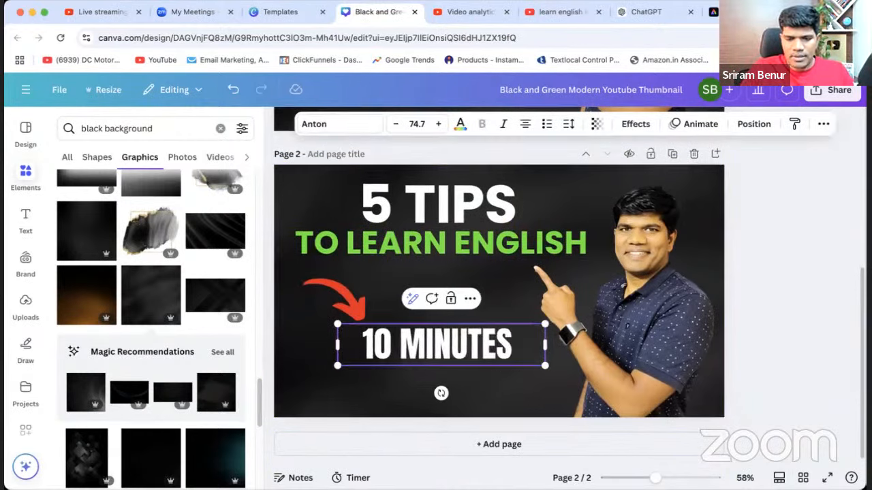
{"action": "key", "text": "Return"}
{"action": "type", "text": "A DAY"}
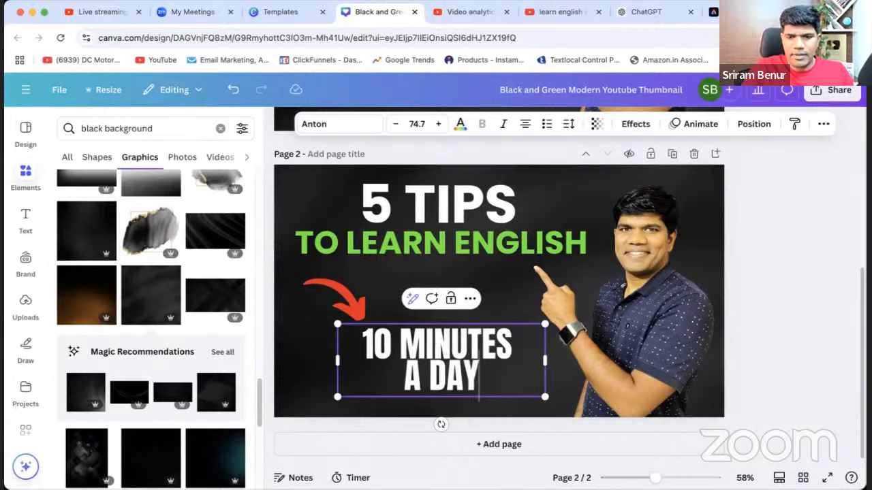
{"action": "left_click", "coordinate": [765, 343]}
Compare the "FOR BEGINNERS" thumbnail on page 1 with the "10 MINUTES A DAY" version on page 2.
{"action": "scroll", "coordinate": [654, 367], "scroll_direction": "up", "scroll_amount": 2}
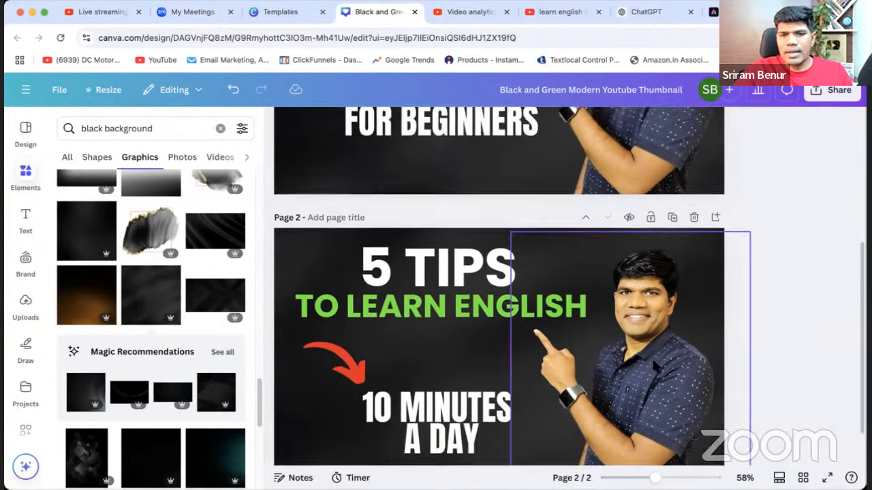
{"action": "scroll", "coordinate": [654, 366], "scroll_direction": "up", "scroll_amount": 6}
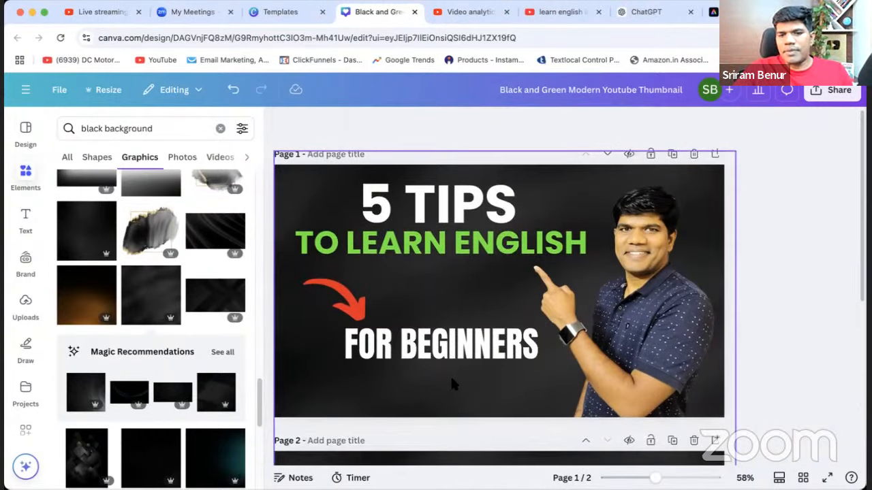
{"action": "scroll", "coordinate": [453, 385], "scroll_direction": "down", "scroll_amount": 5}
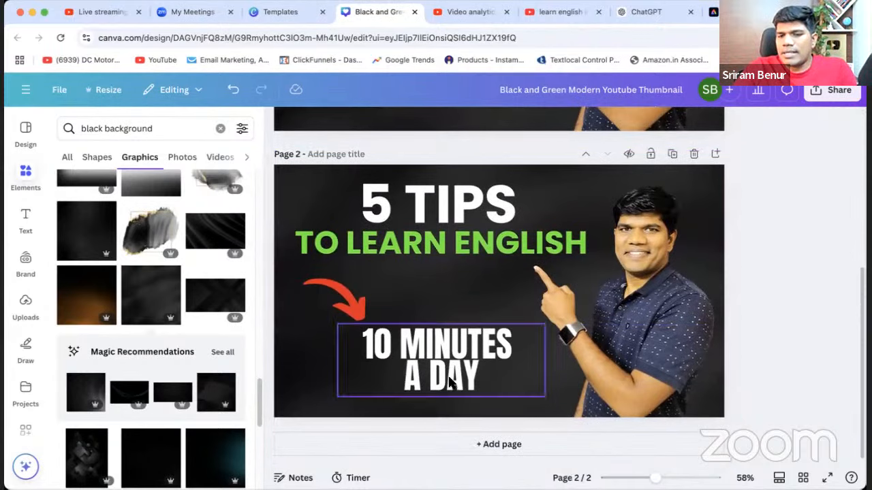
{"action": "scroll", "coordinate": [415, 312], "scroll_direction": "up", "scroll_amount": 4}
{"action": "left_click", "coordinate": [417, 305]}
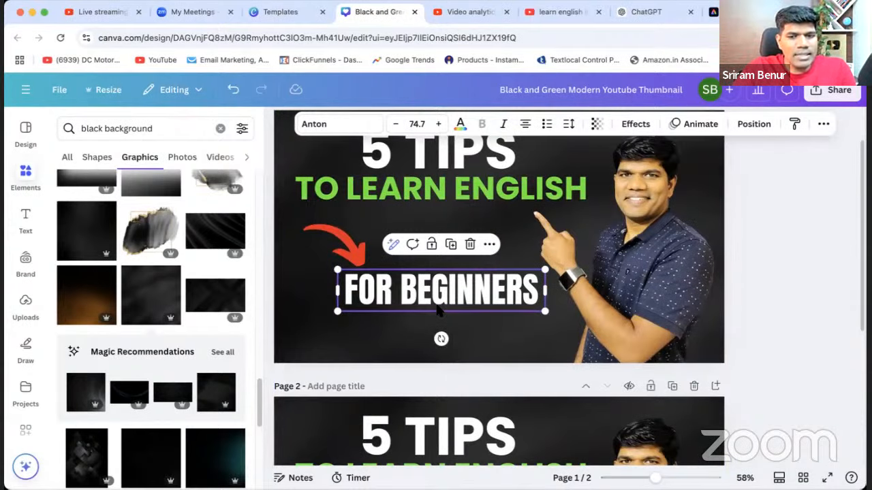
{"action": "left_click", "coordinate": [770, 341]}
{"action": "scroll", "coordinate": [771, 341], "scroll_direction": "up", "scroll_amount": 1}
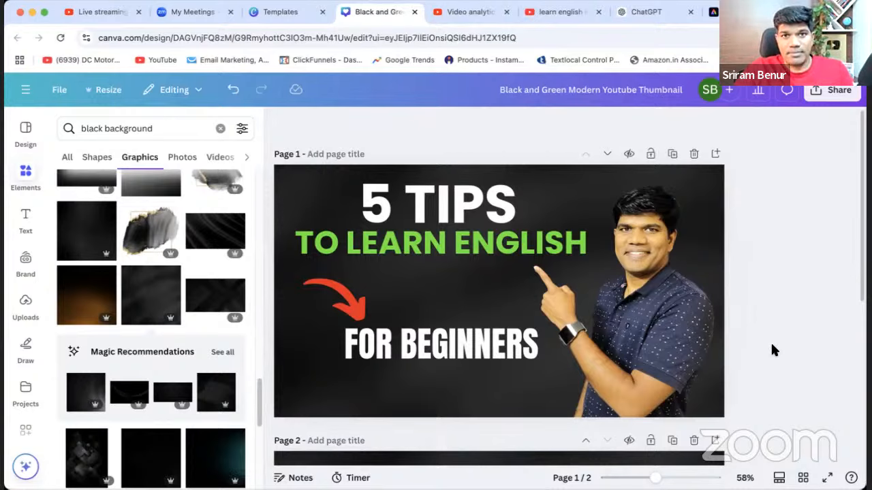
Move page 1's "FOR BEGINNERS" text slightly down and nudge the red arrow right and down to match.
{"action": "left_click", "coordinate": [469, 346]}
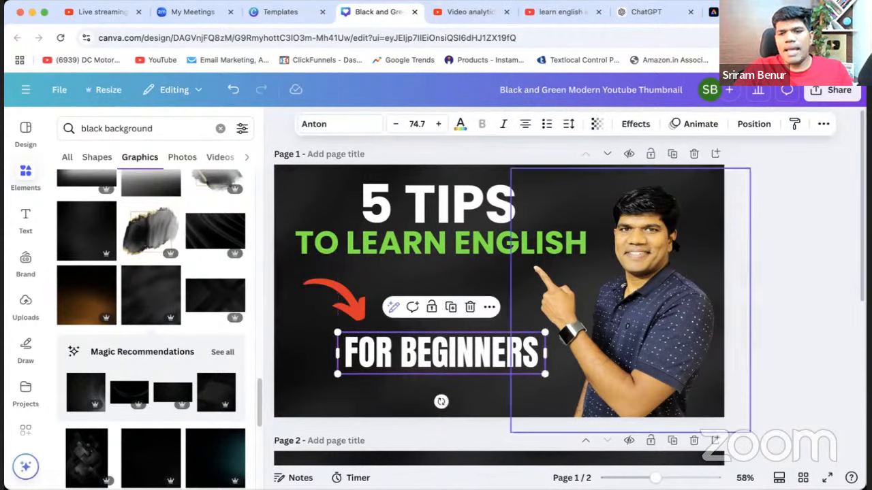
{"action": "left_click", "coordinate": [775, 274]}
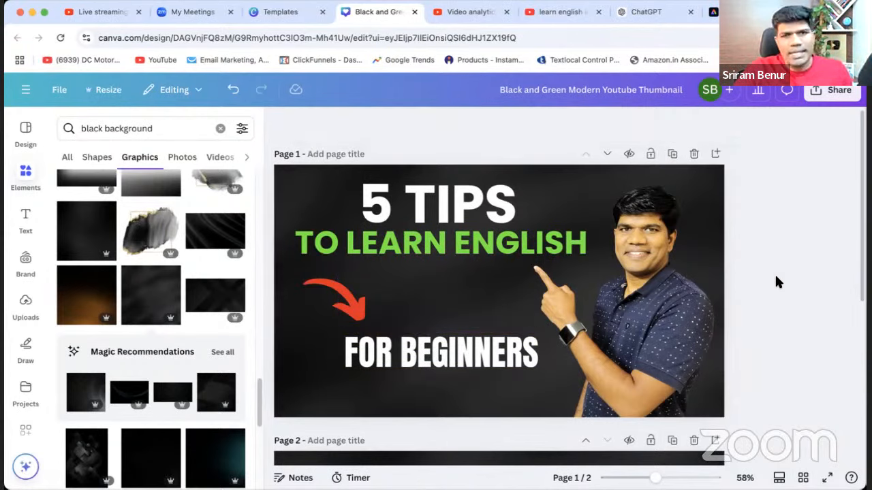
{"action": "left_click_drag", "start_coordinate": [354, 302], "coordinate": [359, 303]}
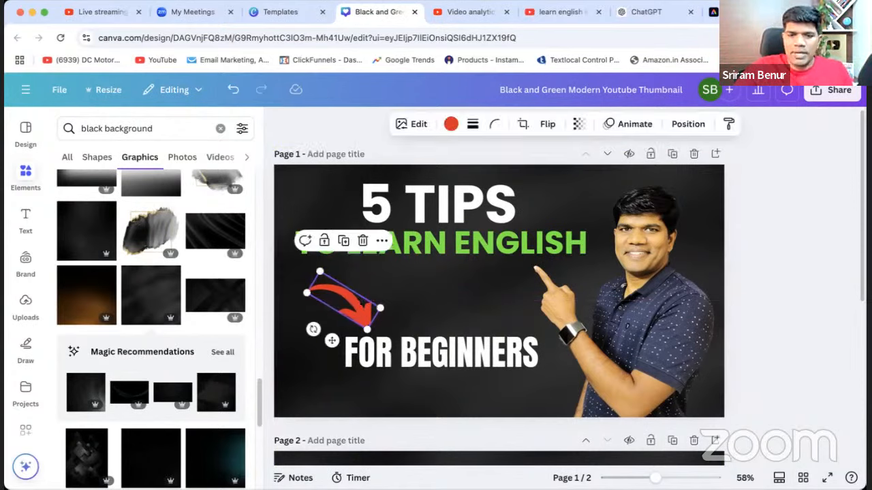
Delete the red arrow above "FOR BEGINNERS" on page 1.
{"action": "key", "text": "Delete"}
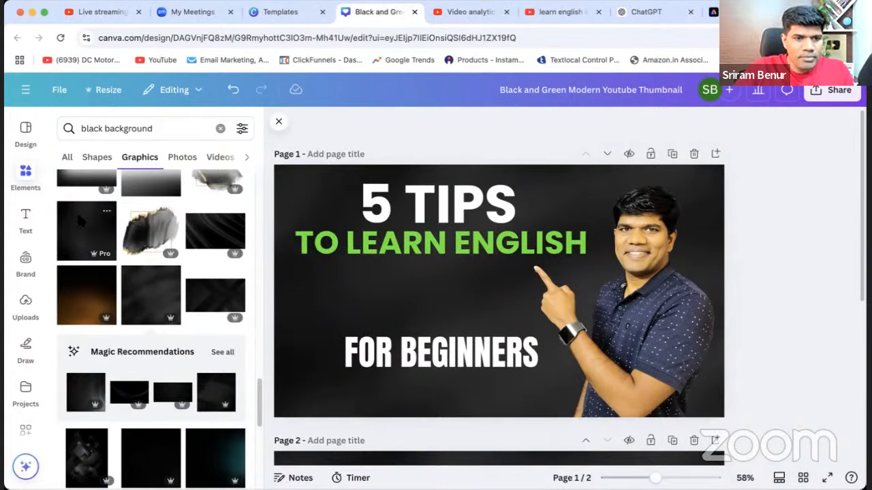
Search the elements for "draw" and "Drawing", check all categories and shapes for a drawing tool, and look through the text styles.
{"action": "left_click", "coordinate": [156, 128]}
{"action": "left_click_drag", "start_coordinate": [156, 129], "coordinate": [57, 130]}
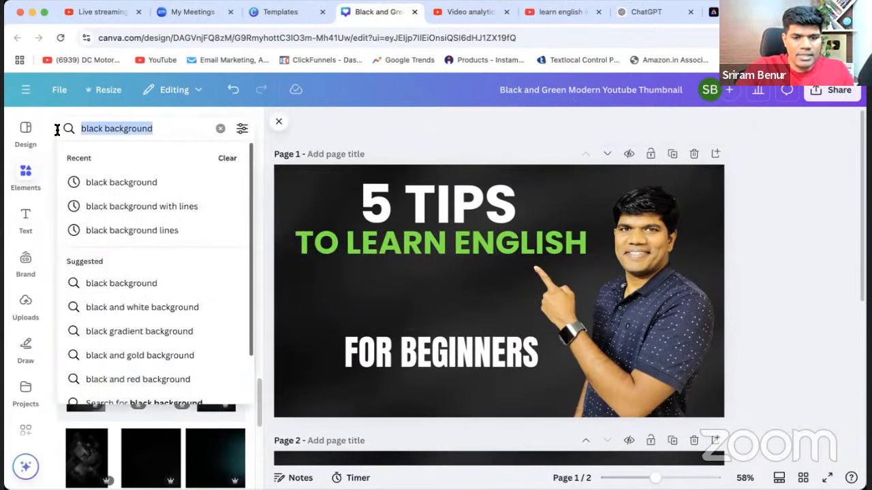
{"action": "type", "text": "draw"}
{"action": "key", "text": "Return"}
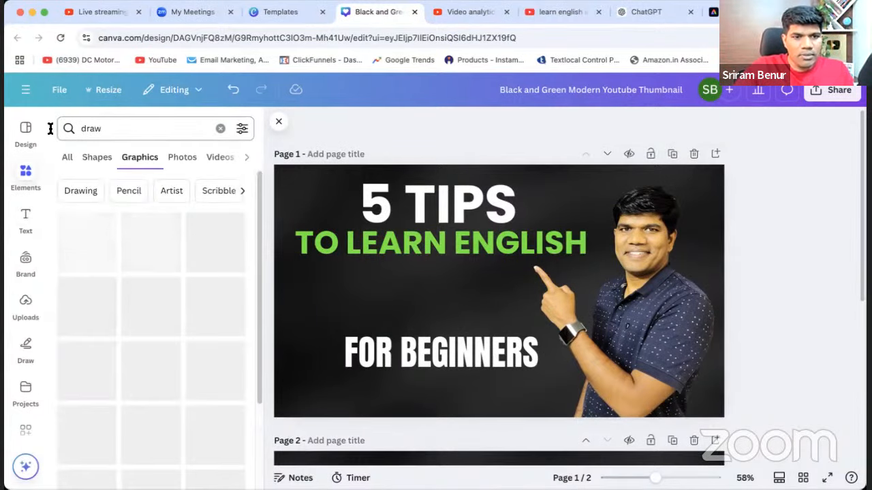
{"action": "left_click", "coordinate": [82, 193]}
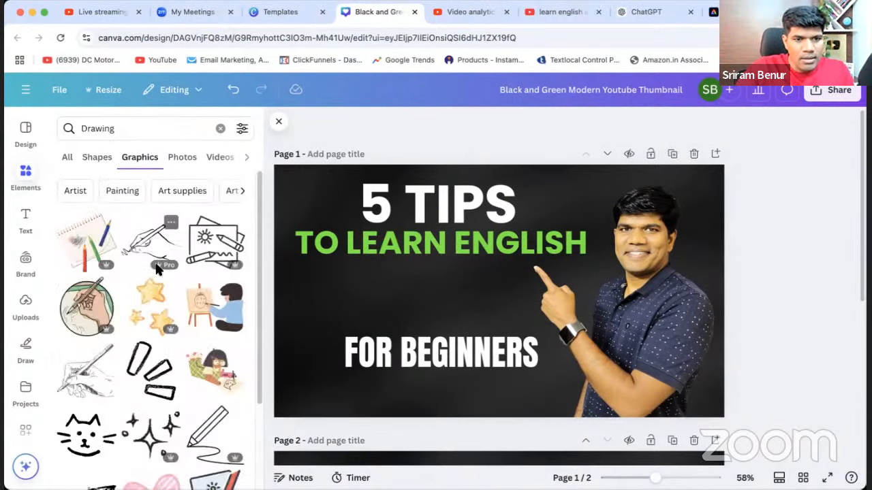
{"action": "left_click", "coordinate": [68, 157]}
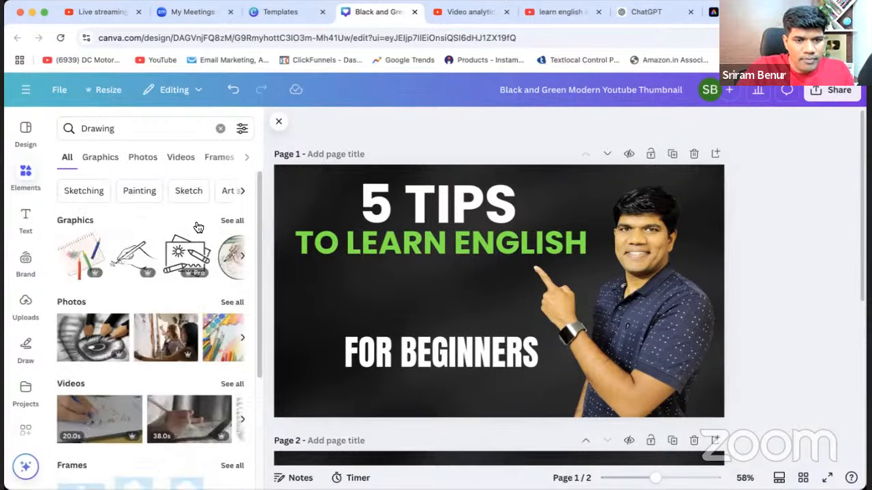
{"action": "left_click", "coordinate": [245, 157]}
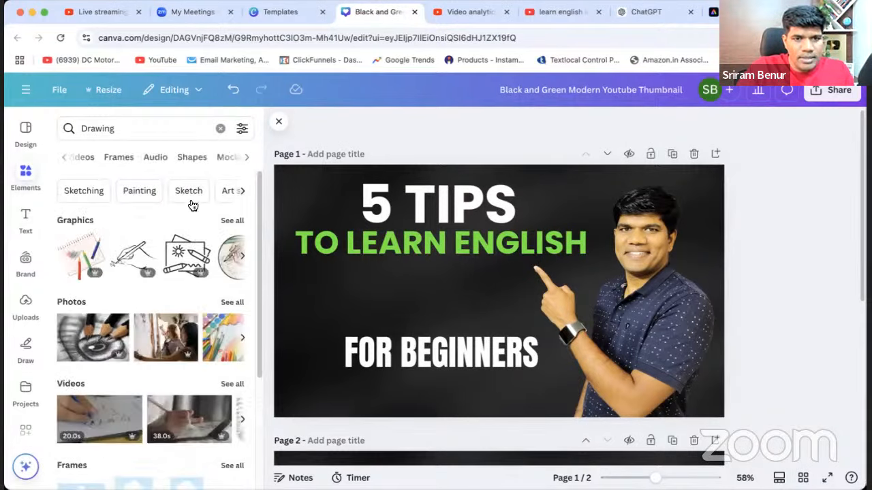
{"action": "left_click", "coordinate": [197, 161]}
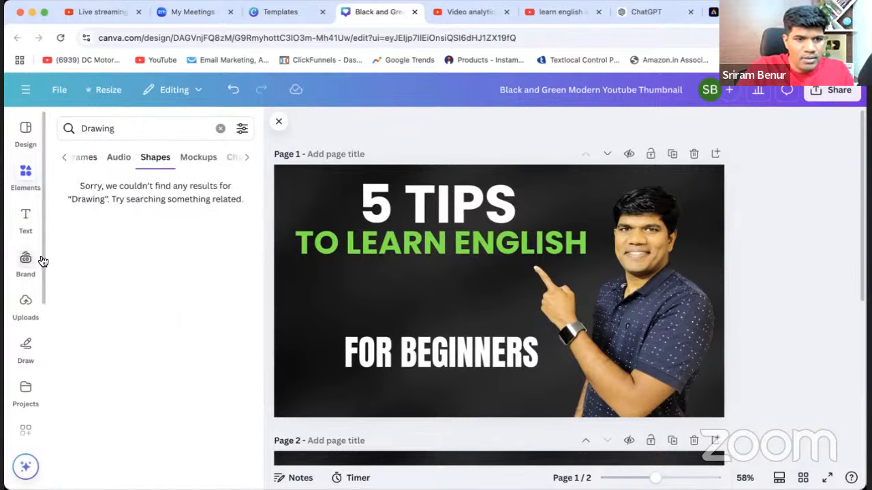
{"action": "left_click", "coordinate": [26, 222]}
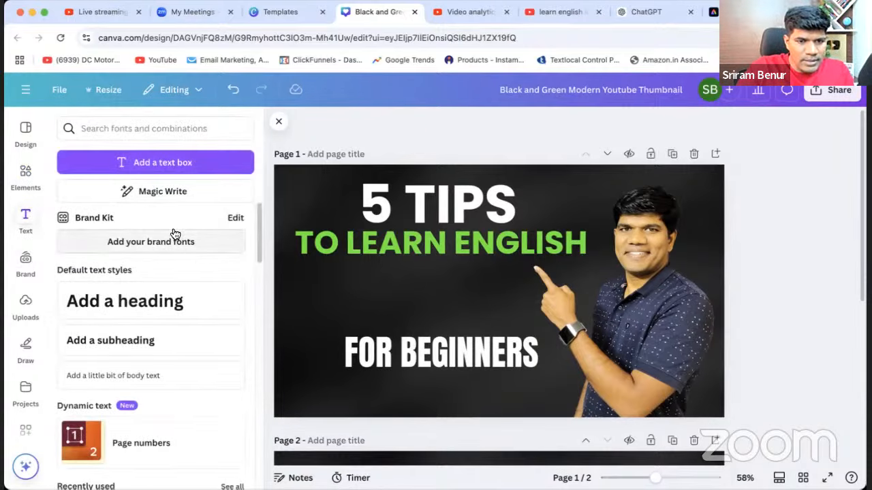
{"action": "scroll", "coordinate": [135, 273], "scroll_direction": "down", "scroll_amount": 10}
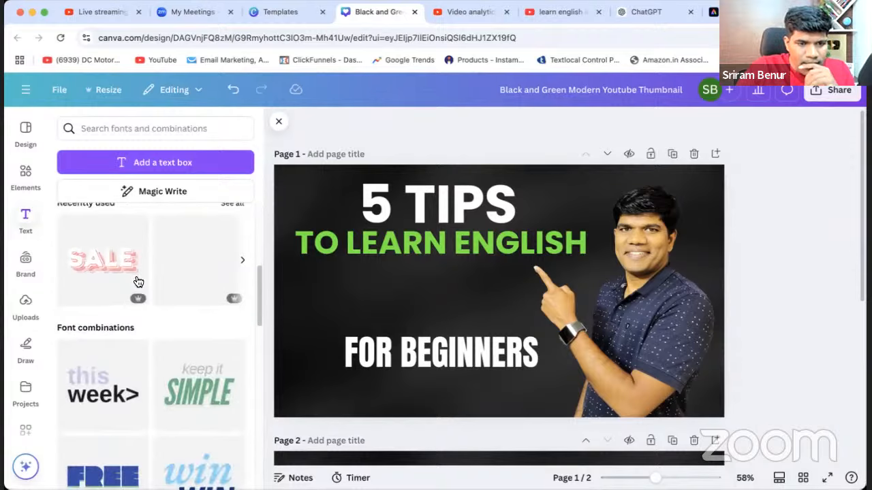
Try a freehand red marker circle around "FOR BEGINNERS", undo it, and draw two horizontal red underlines beneath the text instead.
{"action": "left_click", "coordinate": [27, 353]}
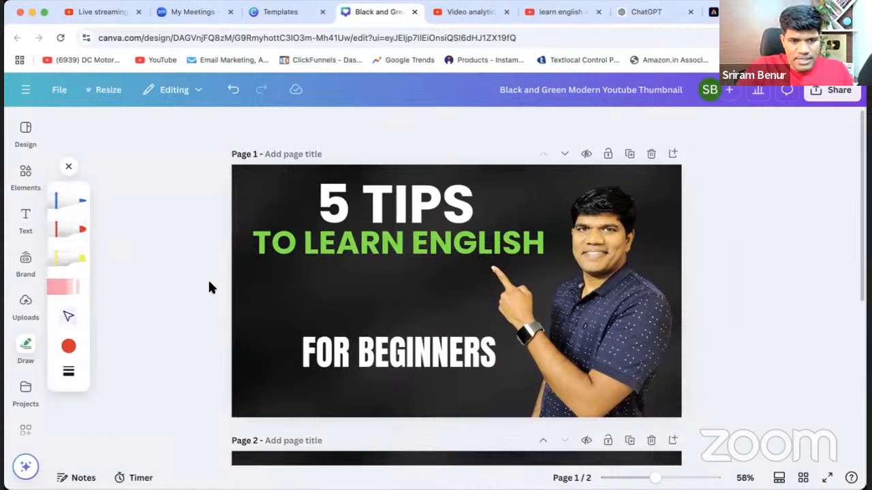
{"action": "left_click", "coordinate": [79, 231]}
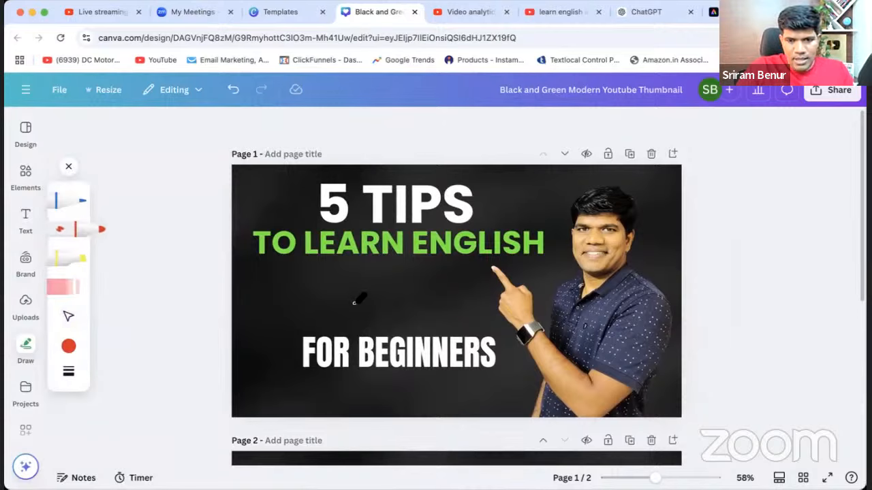
{"action": "mouse_move", "coordinate": [398, 302]}
{"action": "left_mouse_down"}
{"action": "mouse_move", "coordinate": [330, 303]}
{"action": "mouse_move", "coordinate": [276, 328]}
{"action": "mouse_move", "coordinate": [292, 388]}
{"action": "mouse_move", "coordinate": [468, 393]}
{"action": "mouse_move", "coordinate": [518, 342]}
{"action": "mouse_move", "coordinate": [389, 314]}
{"action": "mouse_move", "coordinate": [349, 314]}
{"action": "left_mouse_up"}
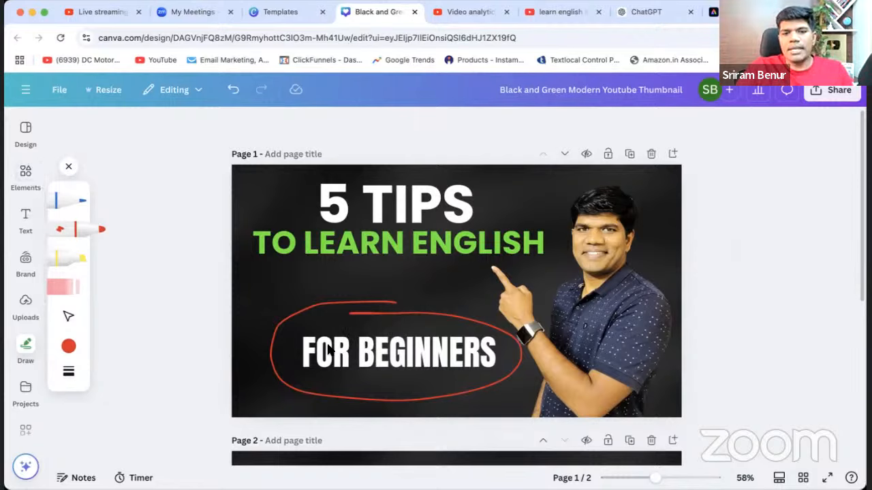
{"action": "key", "text": "super+z"}
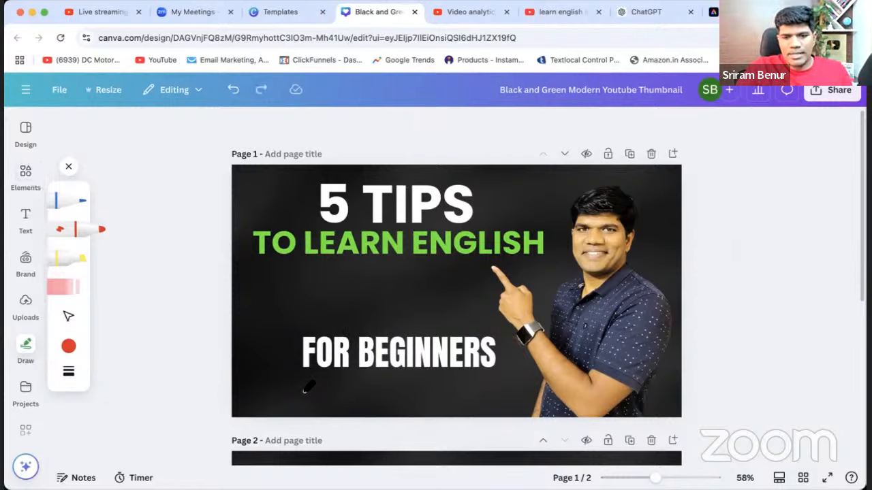
{"action": "left_click_drag", "start_coordinate": [304, 392], "coordinate": [509, 394]}
{"action": "left_click_drag", "start_coordinate": [323, 383], "coordinate": [485, 382]}
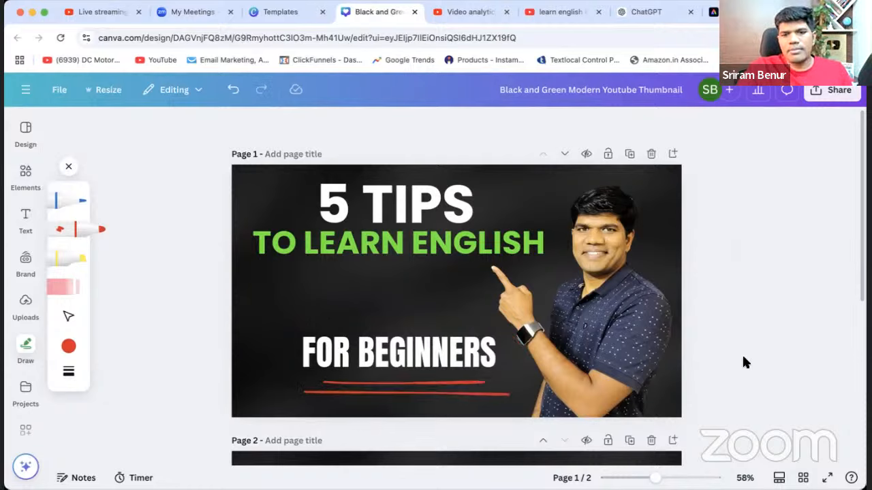